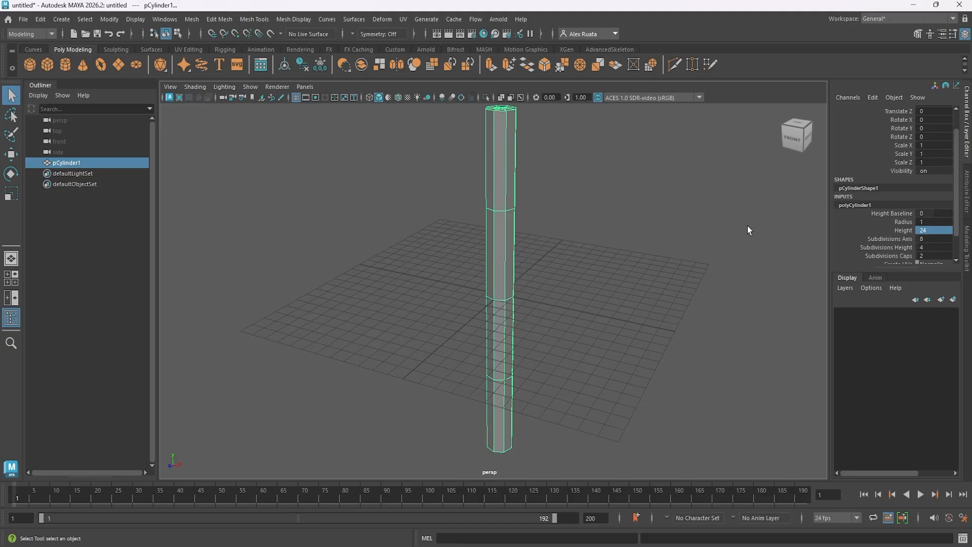
Set the cylinder's cap and height subdivisions to 1, and move it along X to about -15.3
{"action": "scroll", "coordinate": [749, 230], "scroll_direction": "down", "scroll_amount": 3}
{"action": "left_click", "coordinate": [931, 255]}
{"action": "type", "text": "1"}
{"action": "key", "text": "Return"}
{"action": "left_click", "coordinate": [930, 248]}
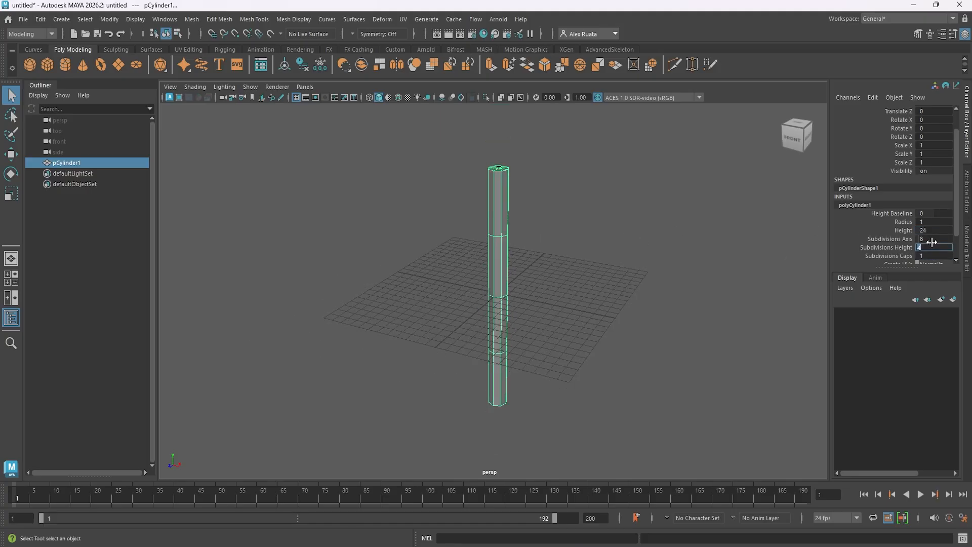
{"action": "type", "text": "1"}
{"action": "key", "text": "Return"}
{"action": "key", "text": "w"}
{"action": "left_click_drag", "start_coordinate": [542, 302], "coordinate": [406, 278]}
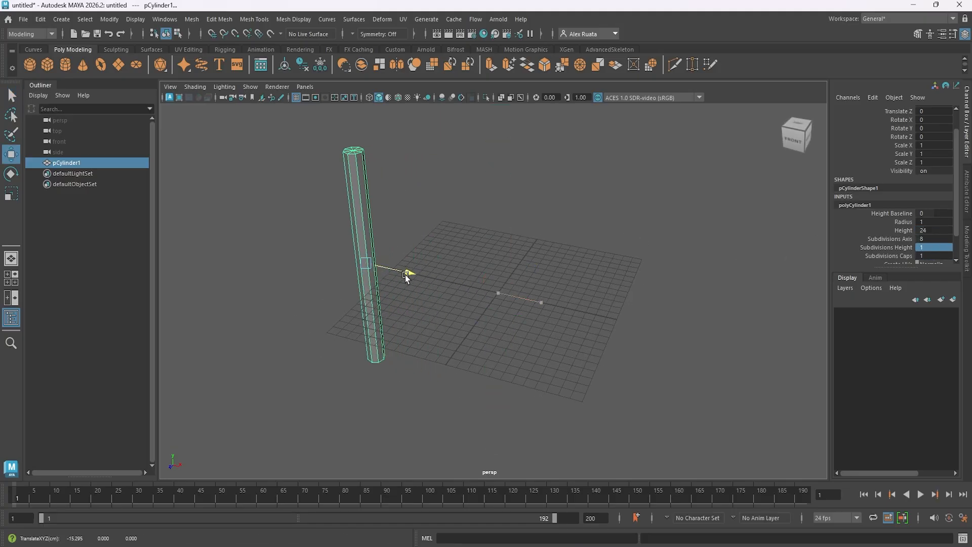
Create a second polygon cylinder at the origin with height 24 and 24 height subdivisions
{"action": "left_click", "coordinate": [65, 65]}
{"action": "left_click", "coordinate": [855, 229]}
{"action": "left_click", "coordinate": [932, 253]}
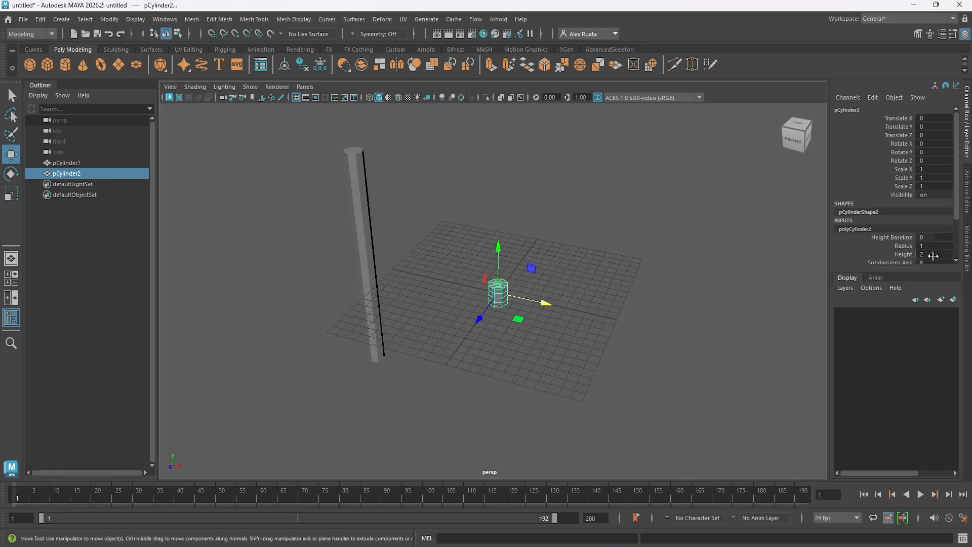
{"action": "type", "text": "24"}
{"action": "key", "text": "Return"}
{"action": "scroll", "coordinate": [931, 240], "scroll_direction": "down", "scroll_amount": 2}
{"action": "scroll", "coordinate": [934, 233], "scroll_direction": "down", "scroll_amount": 1}
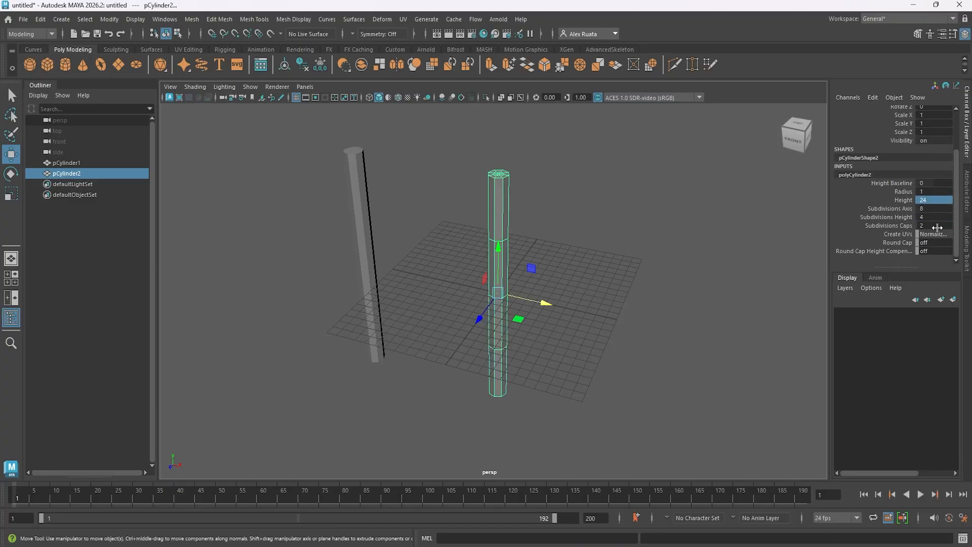
{"action": "left_click", "coordinate": [936, 216]}
{"action": "type", "text": "24"}
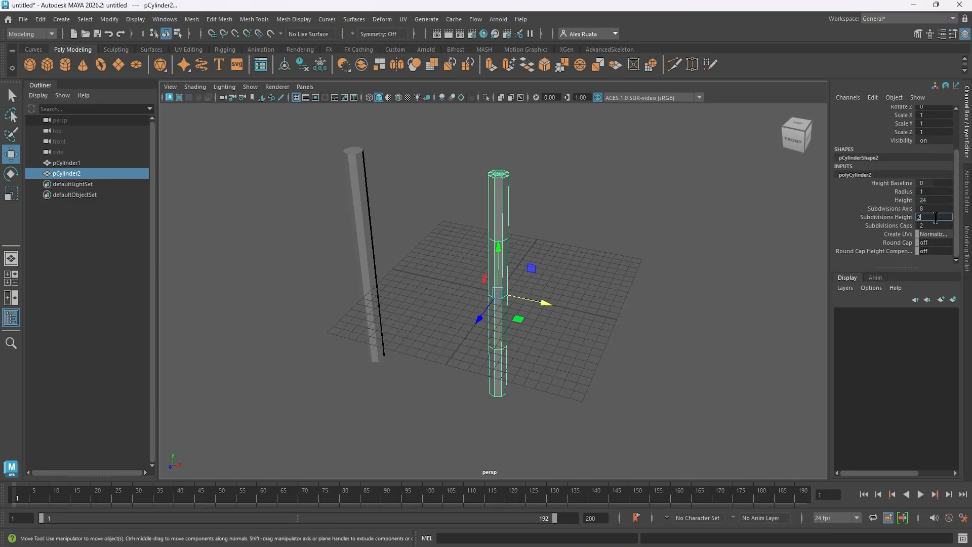
{"action": "key", "text": "Return"}
Duplicate the subdivided cylinder, move the copy along X to about 17.3, and set its Rotate Z to 90
{"action": "mouse_move", "coordinate": [555, 222]}
{"action": "left_mouse_down", "text": "alt"}
{"action": "mouse_move", "coordinate": [575, 226]}
{"action": "mouse_move", "coordinate": [555, 220]}
{"action": "left_mouse_up", "text": "alt"}
{"action": "key", "text": "ctrl+d"}
{"action": "left_click_drag", "start_coordinate": [568, 300], "coordinate": [779, 296]}
{"action": "key", "text": "e"}
{"action": "left_click", "coordinate": [935, 160]}
{"action": "type", "text": "90"}
{"action": "key", "text": "Return"}
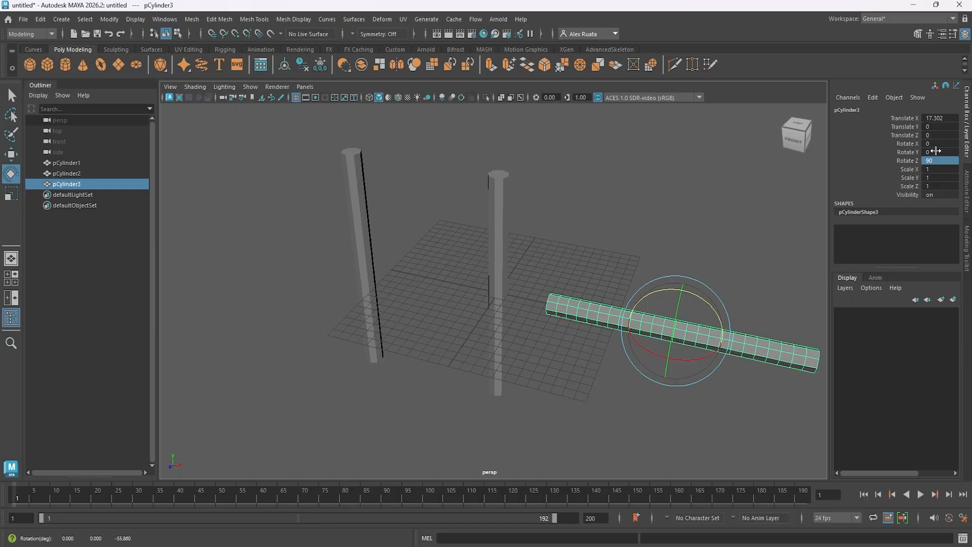
Deselect the cylinders, display wireframe over the shaded objects, and hide the viewport grid
{"action": "key", "text": "w"}
{"action": "middle_click_drag", "start_coordinate": [620, 271], "coordinate": [601, 272], "text": "alt"}
{"action": "left_click_drag", "start_coordinate": [601, 271], "coordinate": [583, 265], "text": "alt"}
{"action": "scroll", "coordinate": [583, 265], "scroll_direction": "down", "scroll_amount": 2}
{"action": "left_click_drag", "start_coordinate": [582, 265], "coordinate": [540, 271], "text": "alt"}
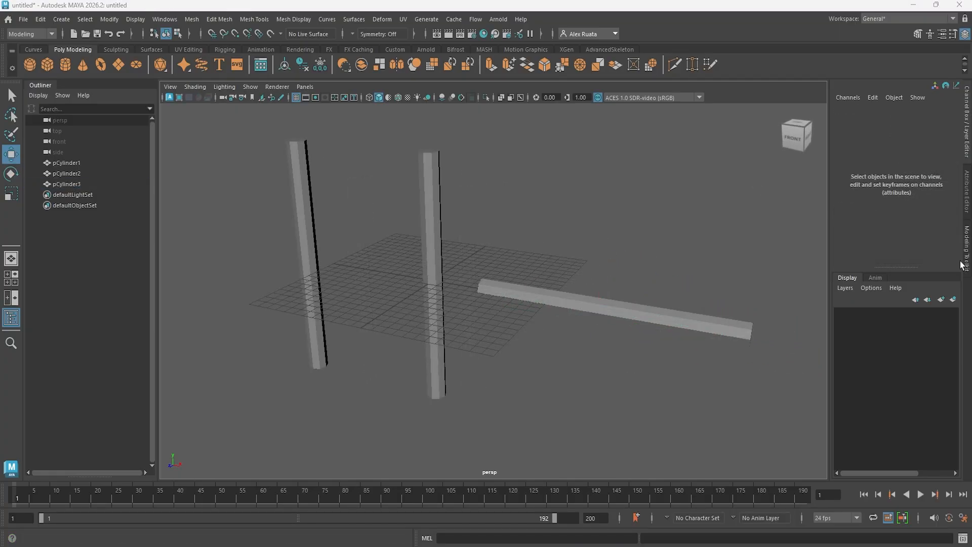
{"action": "left_click", "coordinate": [398, 98]}
{"action": "left_click_drag", "start_coordinate": [403, 189], "coordinate": [460, 216], "text": "alt"}
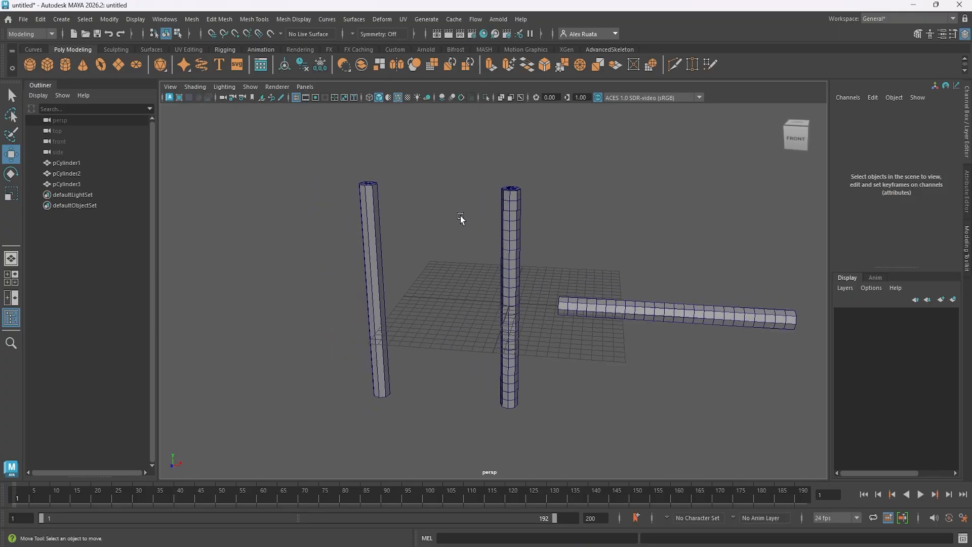
{"action": "left_click", "coordinate": [297, 99]}
{"action": "key", "text": "ctrl"}
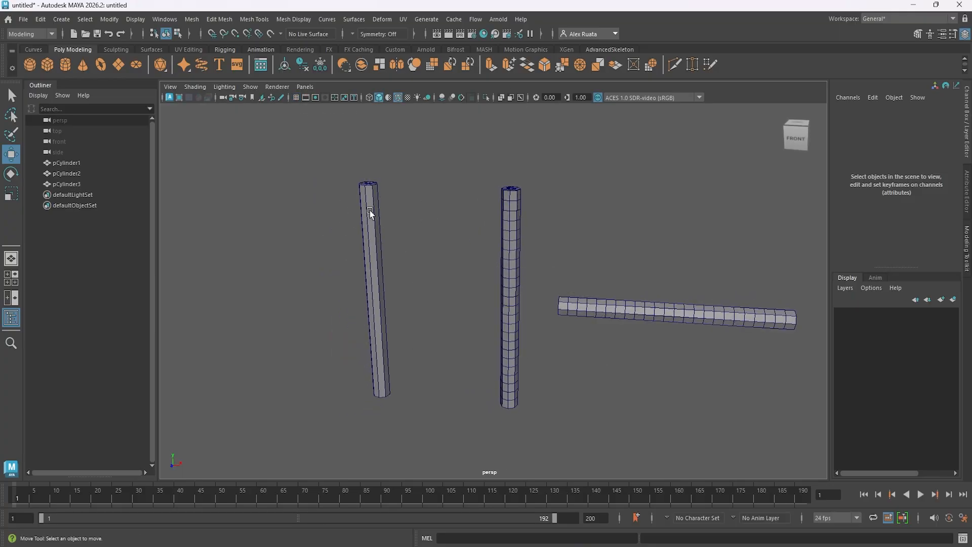
Add a nonlinear Bend deformer to pCylinder1, the cylinder without height subdivisions
{"action": "left_click", "coordinate": [370, 214]}
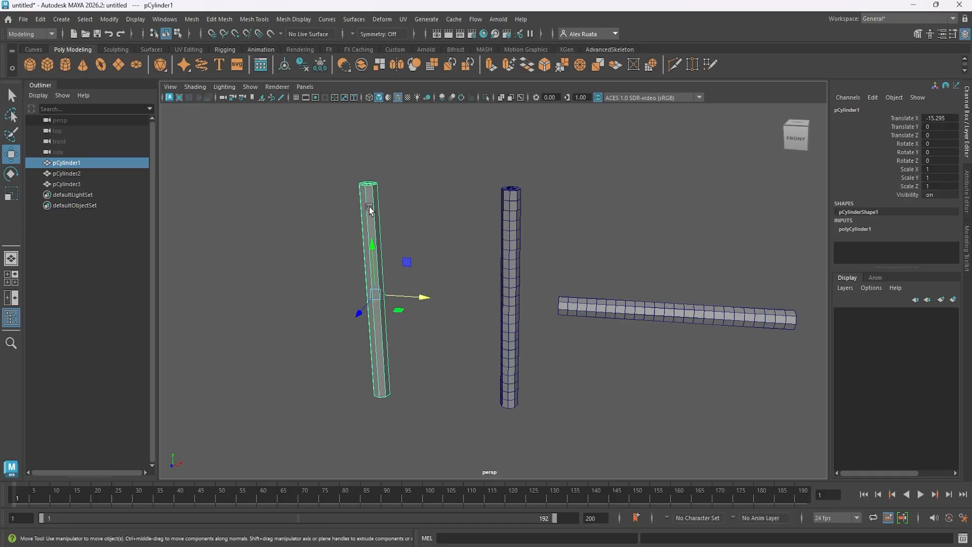
{"action": "left_click", "coordinate": [386, 23]}
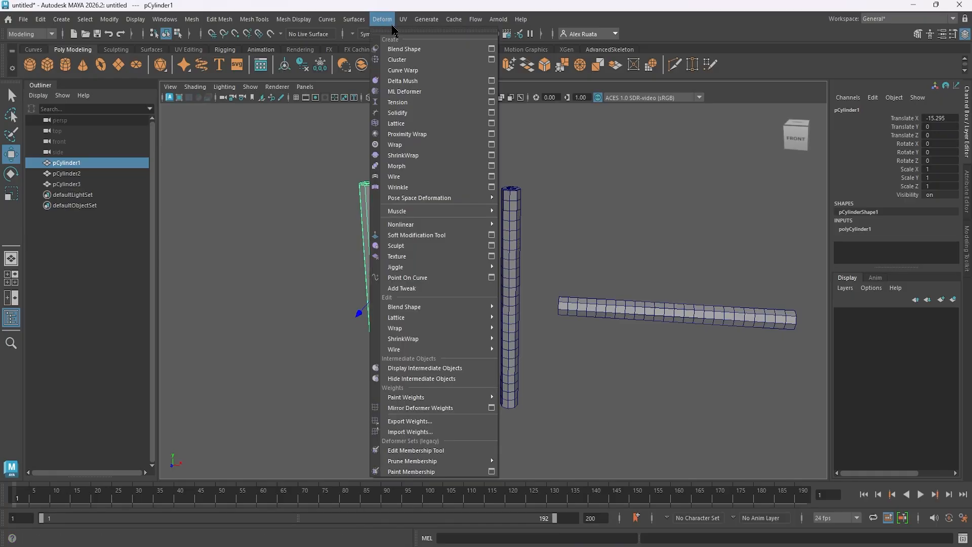
{"action": "mouse_move", "coordinate": [424, 226]}
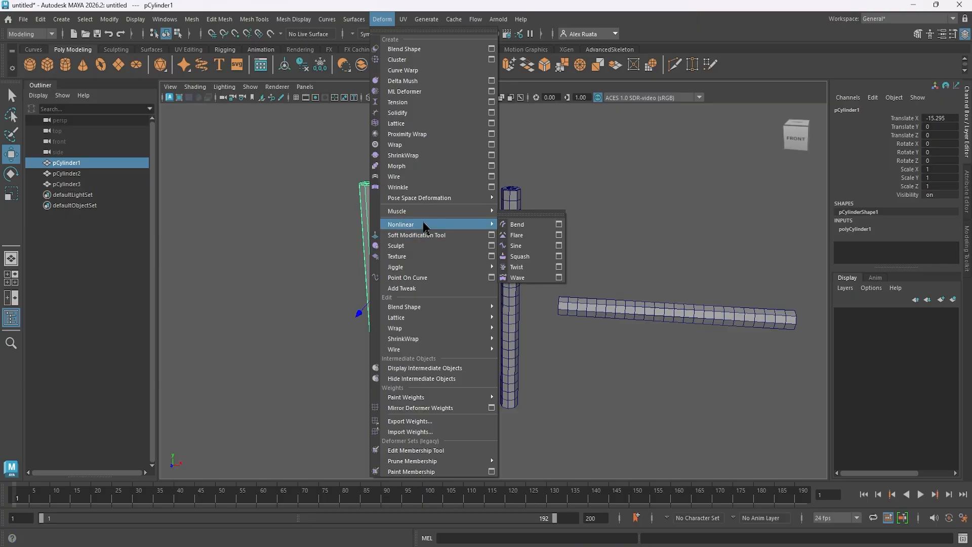
{"action": "left_click", "coordinate": [535, 226]}
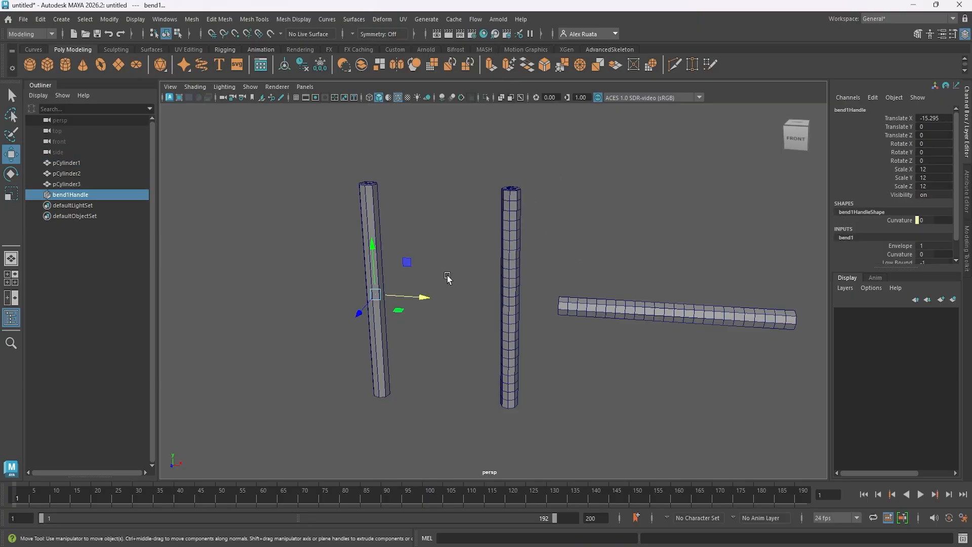
Try different curvatures on the first cylinder's bend deformer, ending with 90
{"action": "scroll", "coordinate": [860, 243], "scroll_direction": "down", "scroll_amount": 2}
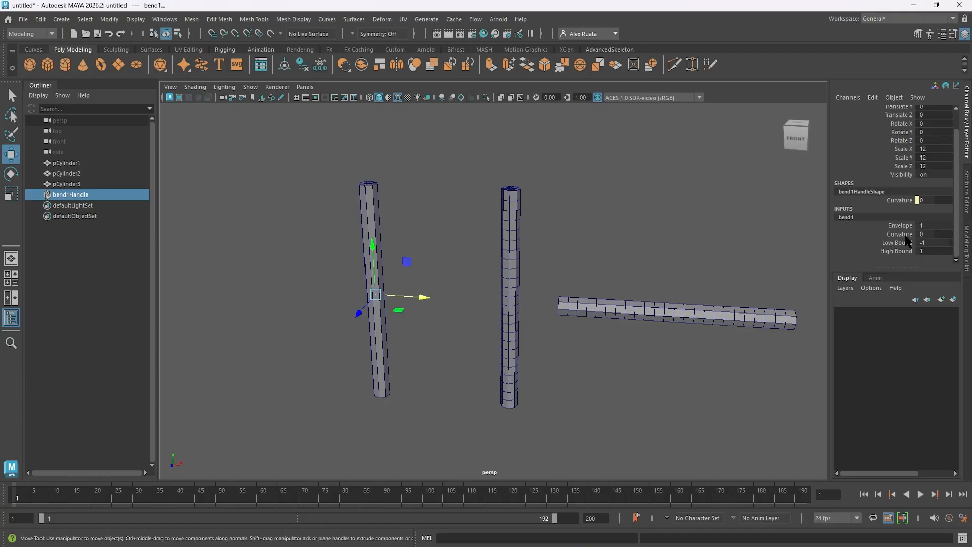
{"action": "middle_click_drag", "start_coordinate": [513, 255], "coordinate": [623, 252], "text": "alt"}
{"action": "right_click_drag", "start_coordinate": [566, 271], "coordinate": [614, 269], "text": "alt"}
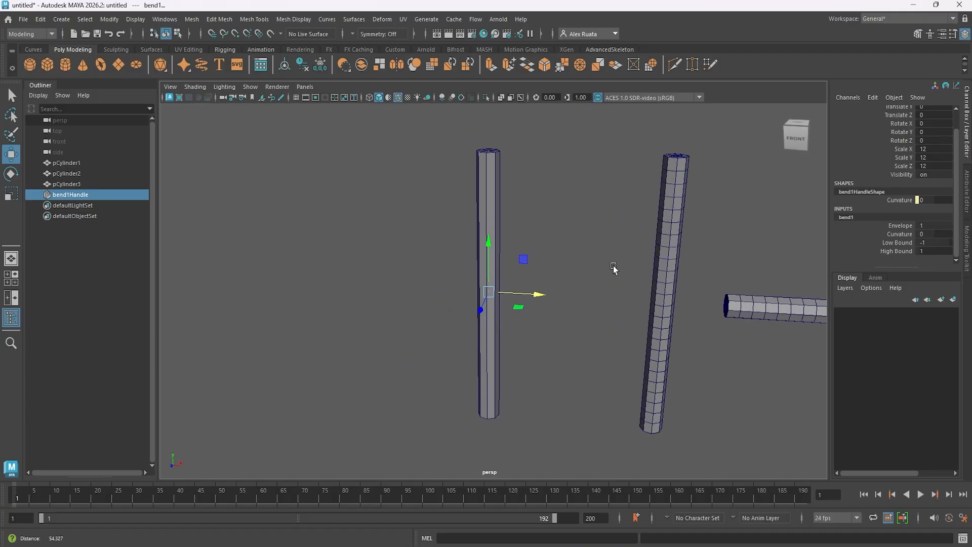
{"action": "middle_click_drag", "start_coordinate": [919, 234], "coordinate": [899, 234]}
{"action": "double_click", "coordinate": [935, 233]}
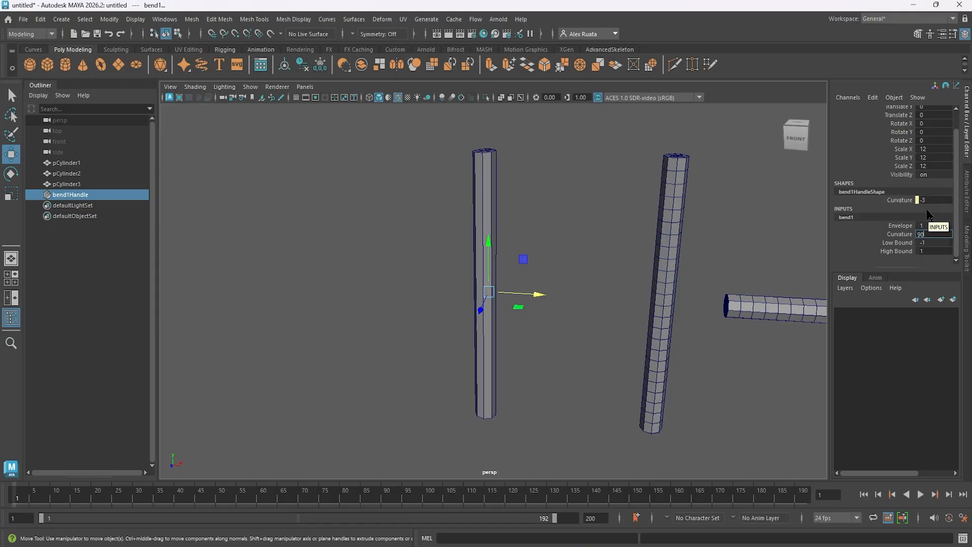
{"action": "key", "text": "Return"}
{"action": "middle_click_drag", "start_coordinate": [597, 304], "coordinate": [501, 291], "text": "alt"}
{"action": "left_click_drag", "start_coordinate": [500, 291], "coordinate": [549, 328], "text": "alt"}
{"action": "scroll", "coordinate": [484, 297], "scroll_direction": "up", "scroll_amount": 5}
{"action": "left_click_drag", "start_coordinate": [483, 294], "coordinate": [455, 333], "text": "alt"}
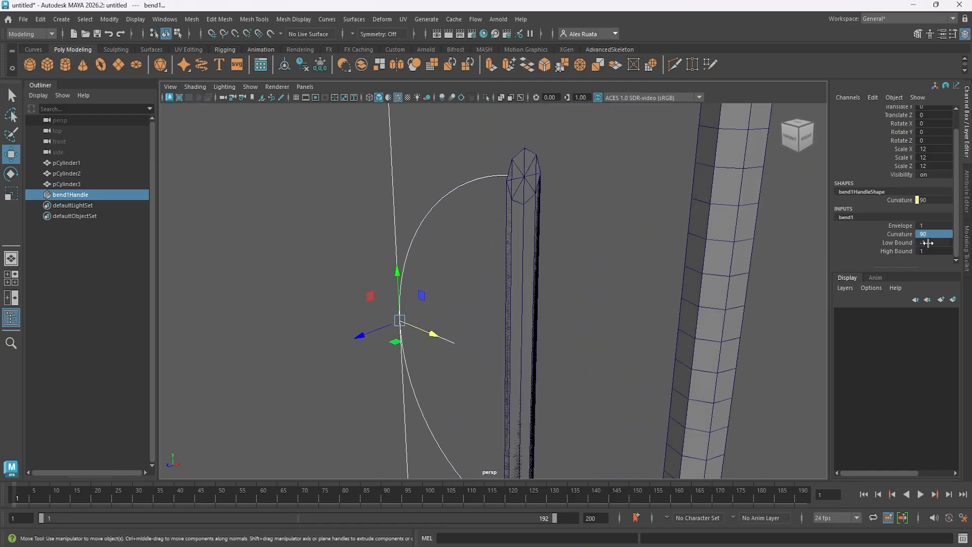
Set the first cylinder's bend curvature to 45 and inspect its slanted ends
{"action": "left_click", "coordinate": [936, 234]}
{"action": "type", "text": "45"}
{"action": "key", "text": "Return"}
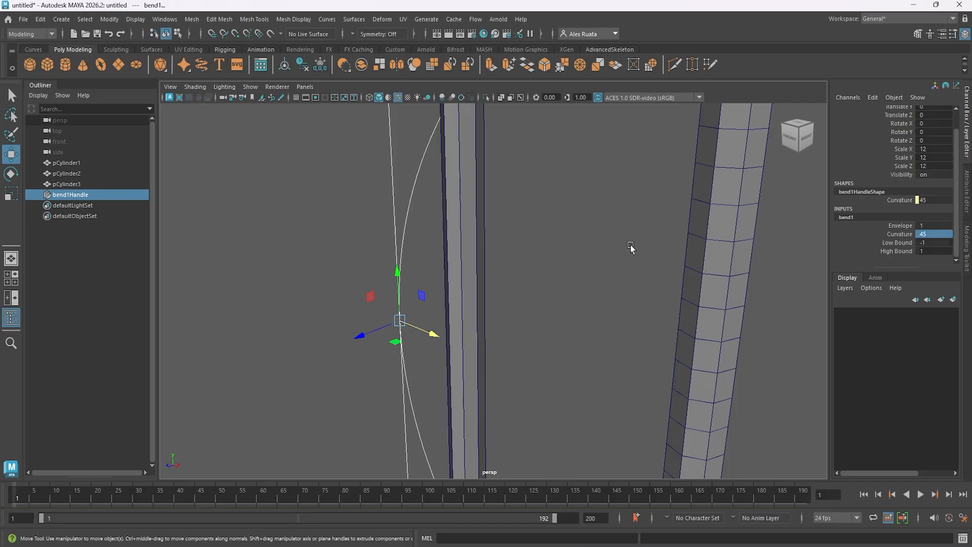
{"action": "left_click_drag", "start_coordinate": [630, 246], "coordinate": [481, 346], "text": "alt"}
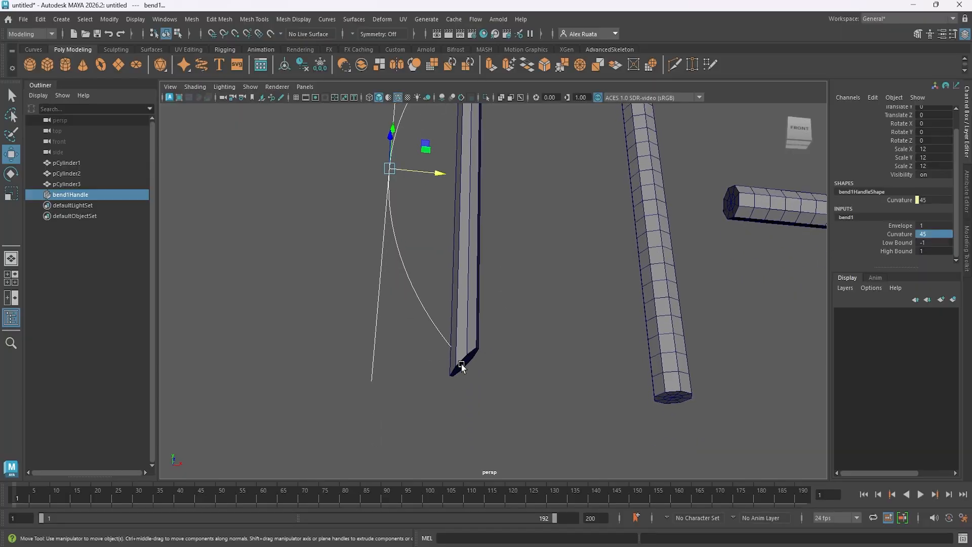
{"action": "mouse_move", "coordinate": [497, 255]}
{"action": "left_mouse_down", "text": "alt"}
{"action": "mouse_move", "coordinate": [476, 364]}
{"action": "mouse_move", "coordinate": [488, 243]}
{"action": "mouse_move", "coordinate": [462, 282]}
{"action": "mouse_move", "coordinate": [488, 259]}
{"action": "left_mouse_up", "text": "alt"}
{"action": "right_click_drag", "start_coordinate": [487, 259], "coordinate": [429, 251], "text": "alt"}
{"action": "middle_click_drag", "start_coordinate": [502, 209], "coordinate": [507, 236], "text": "alt"}
{"action": "left_click_drag", "start_coordinate": [508, 237], "coordinate": [602, 149], "text": "alt"}
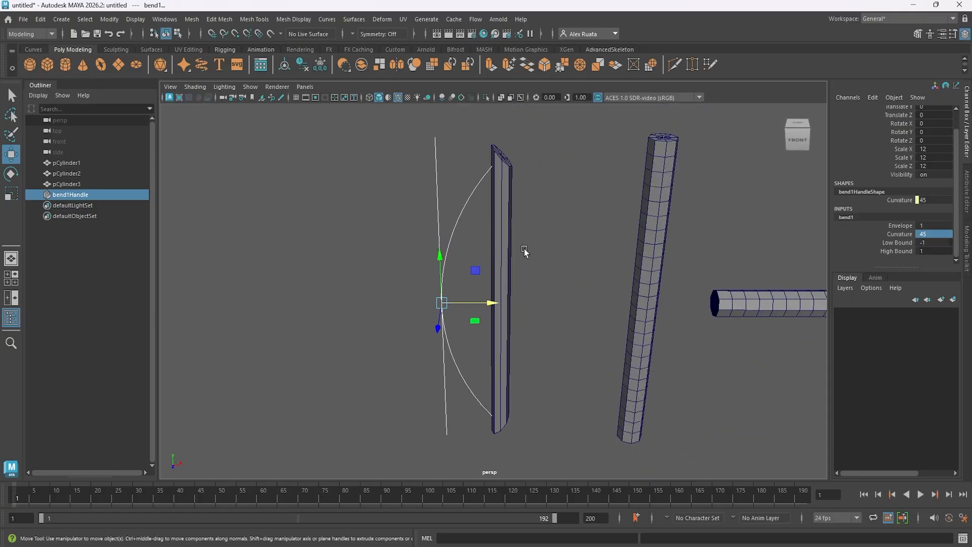
Add a nonlinear Bend deformer to the subdivided upright cylinder and set its curvature to 90
{"action": "left_click_drag", "start_coordinate": [595, 262], "coordinate": [552, 201], "text": "alt"}
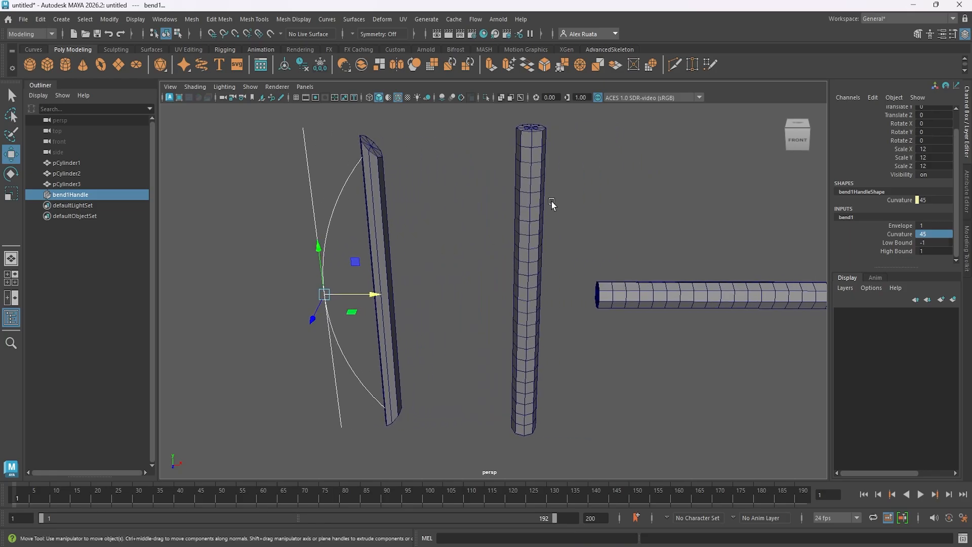
{"action": "left_click", "coordinate": [539, 212]}
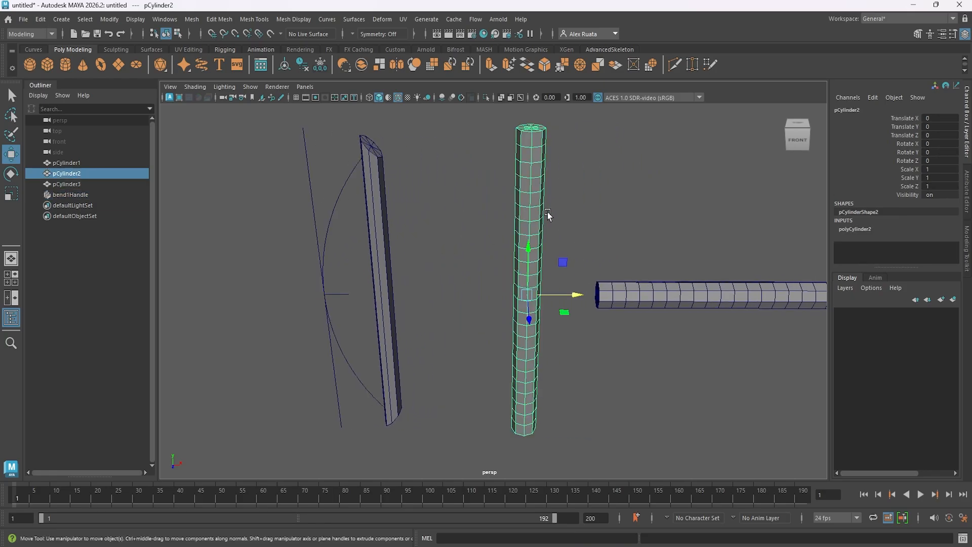
{"action": "left_click", "coordinate": [382, 19]}
{"action": "mouse_move", "coordinate": [427, 225]}
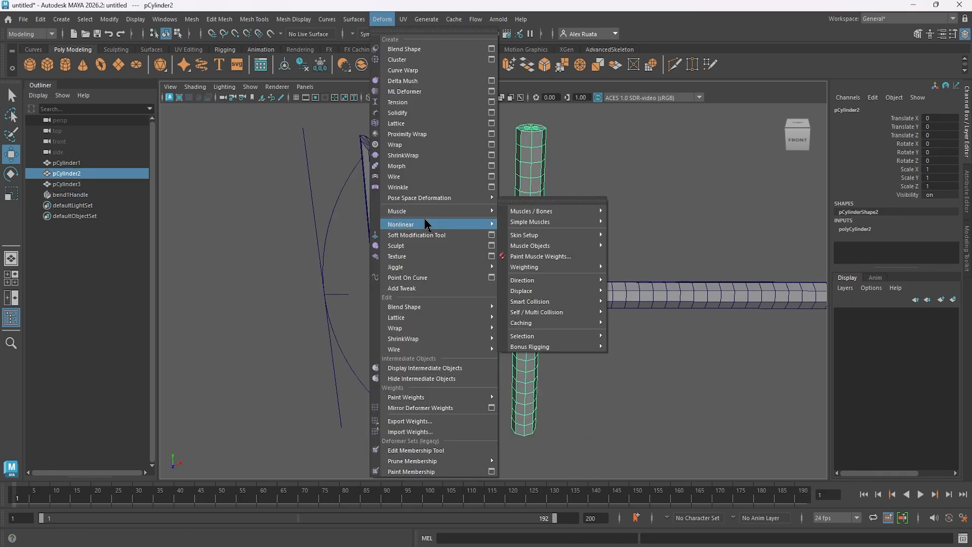
{"action": "left_click", "coordinate": [526, 228]}
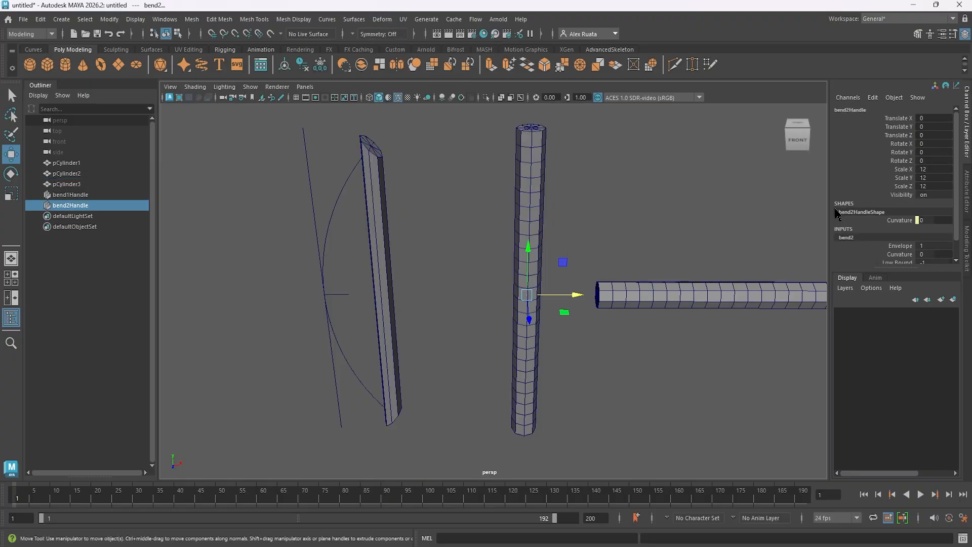
{"action": "scroll", "coordinate": [889, 230], "scroll_direction": "down", "scroll_amount": 1}
{"action": "left_click", "coordinate": [930, 234]}
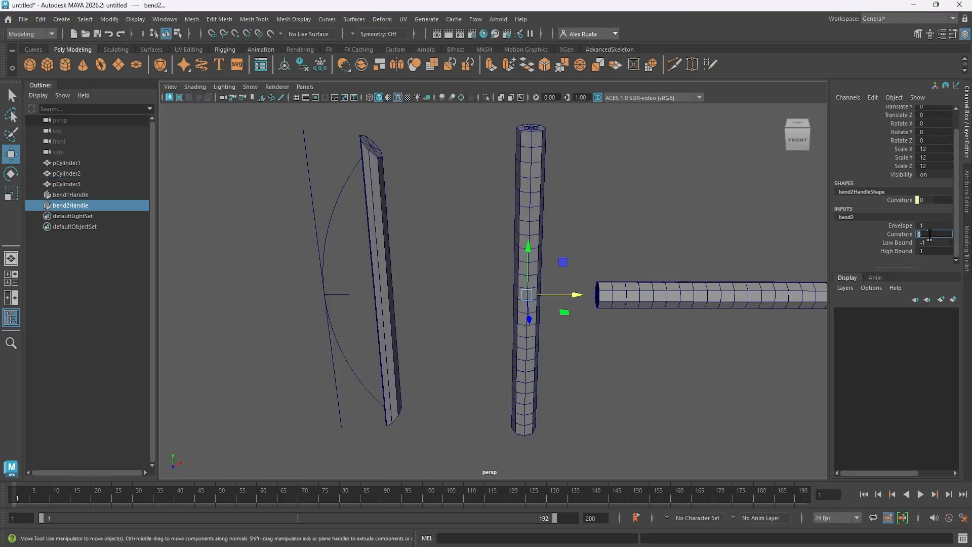
{"action": "key", "text": "Return"}
Compare how the unsubdivided and the subdivided upright cylinders deform under their bend deformers
{"action": "left_click_drag", "start_coordinate": [668, 264], "coordinate": [561, 250], "text": "alt"}
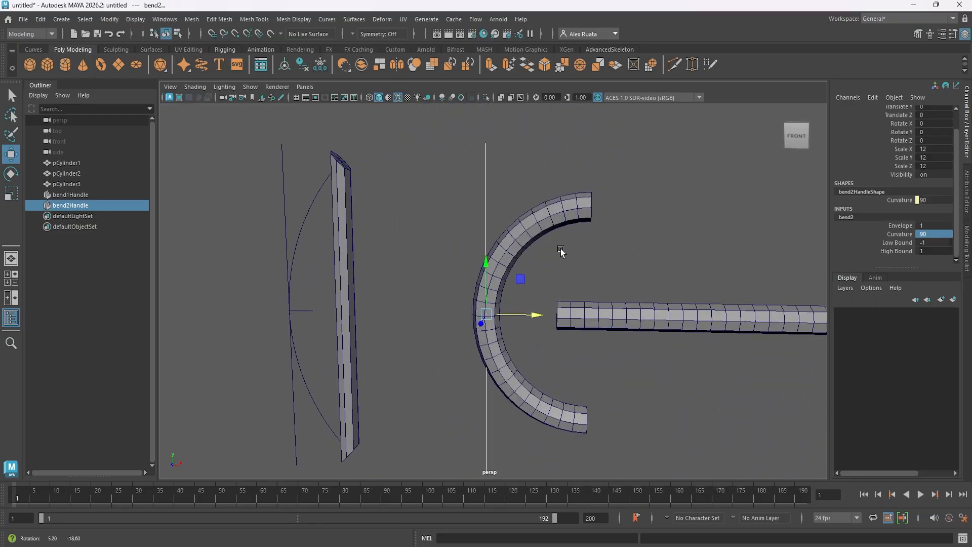
{"action": "left_click_drag", "start_coordinate": [560, 249], "coordinate": [557, 256], "text": "alt"}
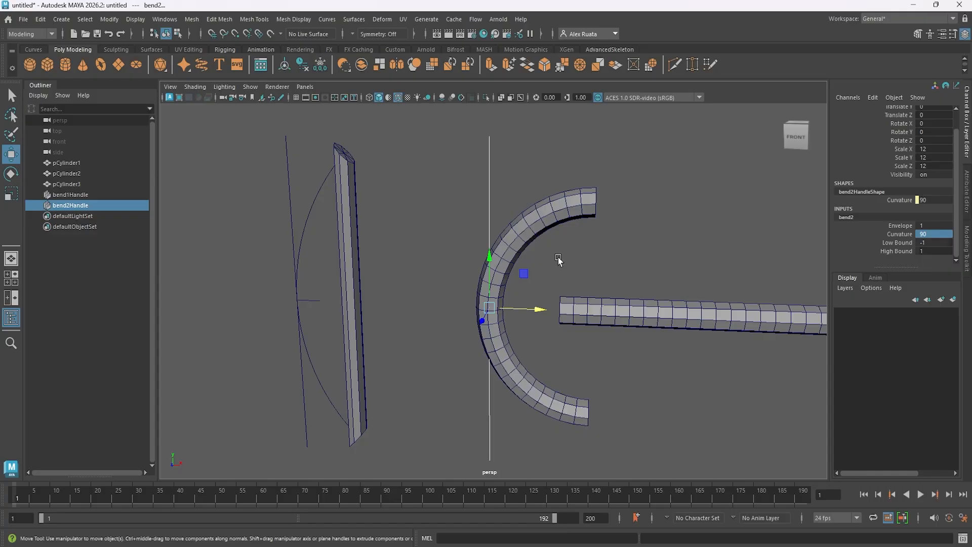
{"action": "middle_click_drag", "start_coordinate": [526, 256], "coordinate": [599, 245], "text": "alt"}
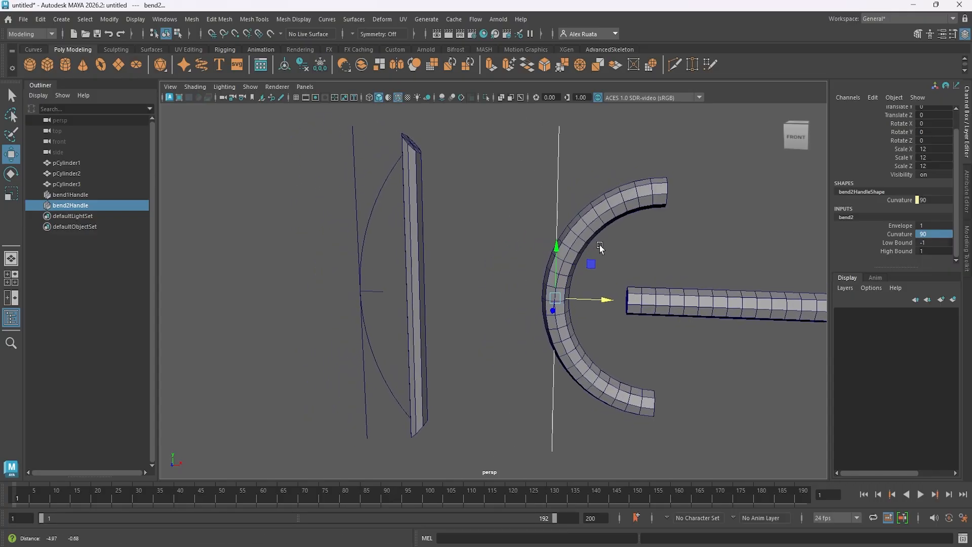
{"action": "right_click_drag", "start_coordinate": [599, 245], "coordinate": [558, 245], "text": "alt"}
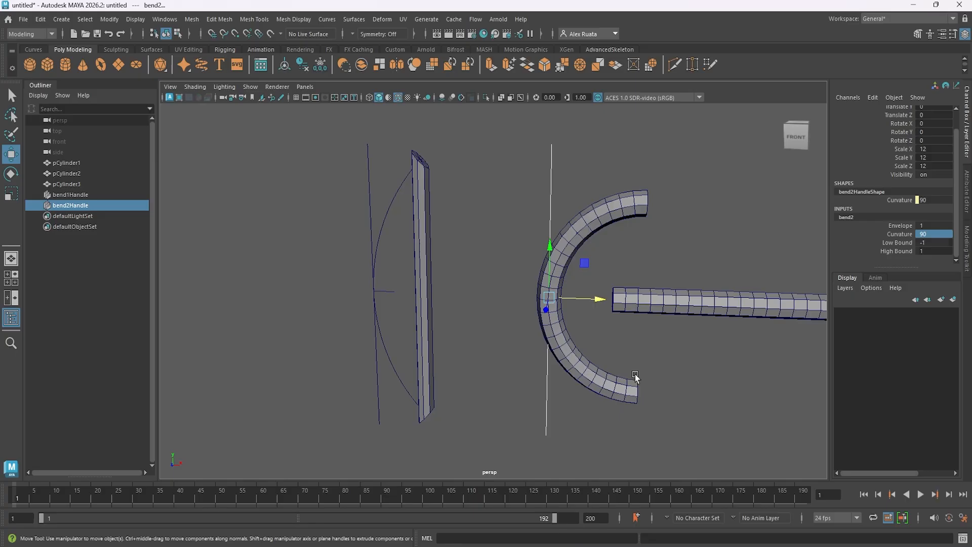
{"action": "left_click_drag", "start_coordinate": [662, 217], "coordinate": [530, 250], "text": "alt"}
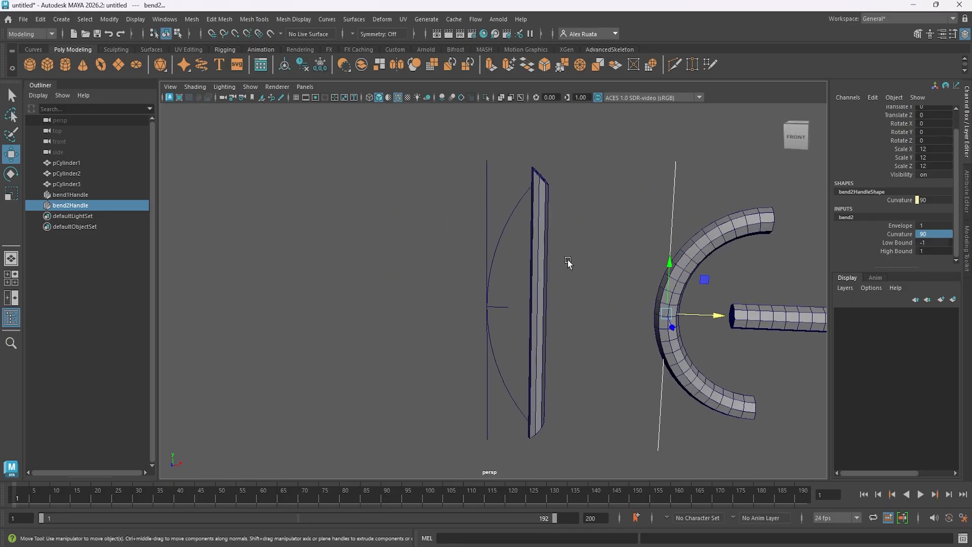
{"action": "mouse_move", "coordinate": [567, 262]}
{"action": "left_mouse_down", "text": "alt"}
{"action": "mouse_move", "coordinate": [545, 265]}
{"action": "mouse_move", "coordinate": [512, 290]}
{"action": "mouse_move", "coordinate": [559, 268]}
{"action": "left_mouse_up", "text": "alt"}
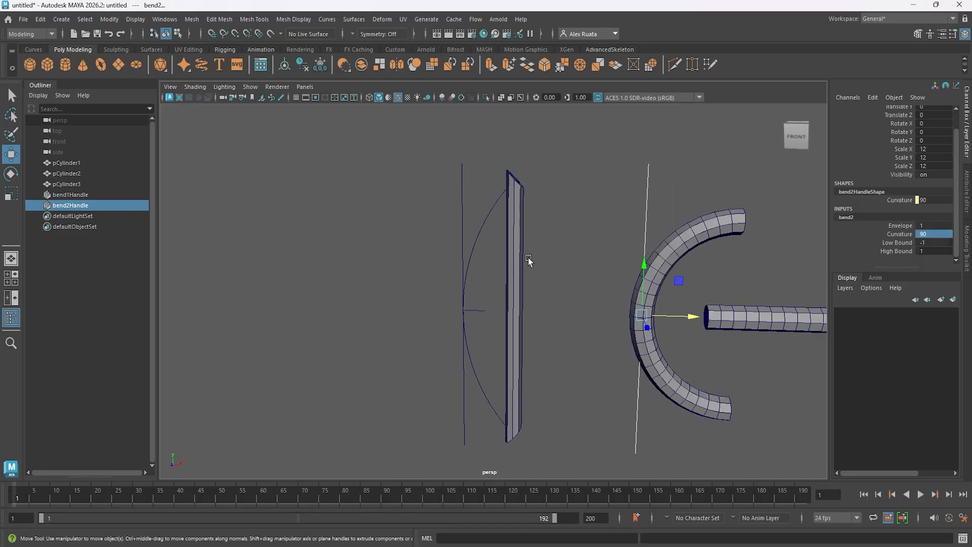
{"action": "left_click_drag", "start_coordinate": [586, 279], "coordinate": [525, 255], "text": "alt"}
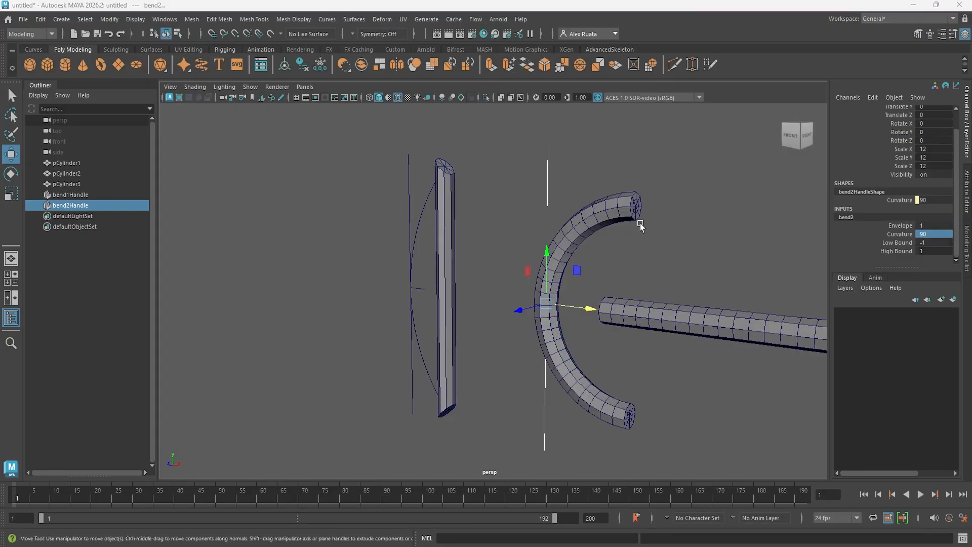
{"action": "middle_click_drag", "start_coordinate": [641, 225], "coordinate": [621, 221], "text": "alt"}
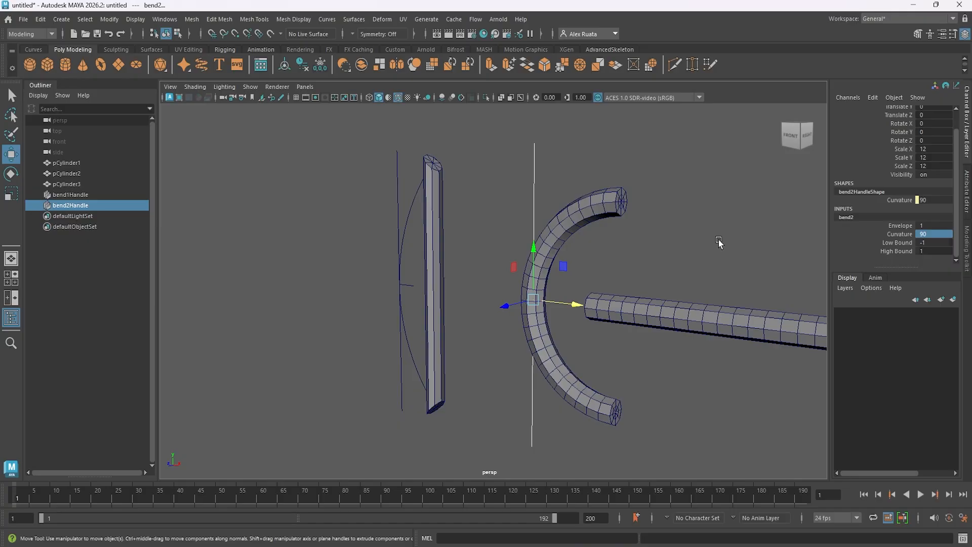
{"action": "left_click_drag", "start_coordinate": [719, 243], "coordinate": [591, 228], "text": "alt"}
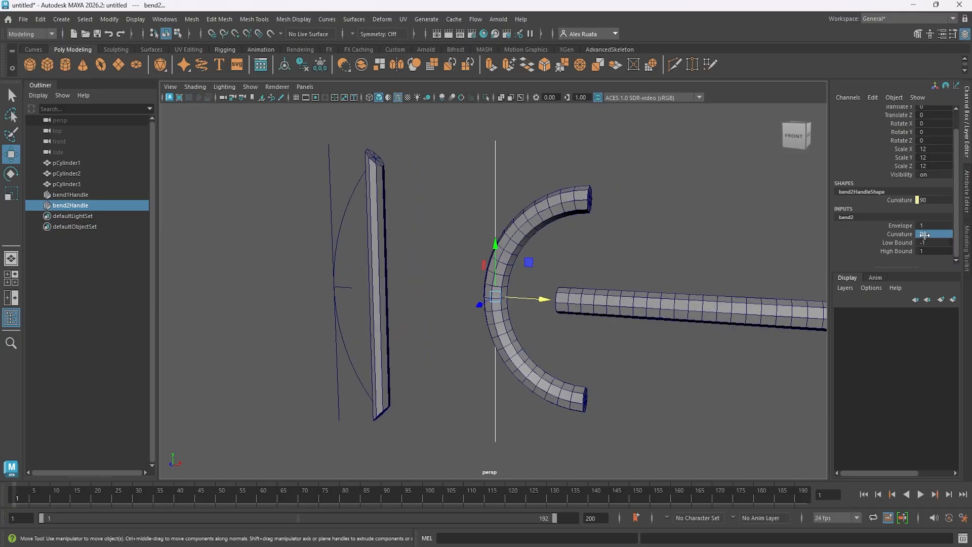
Set the second bend deformer's low bound to -10 and high bound to 10
{"action": "mouse_move", "coordinate": [925, 242]}
{"action": "left_mouse_down"}
{"action": "mouse_move", "coordinate": [916, 242]}
{"action": "mouse_move", "coordinate": [922, 251]}
{"action": "mouse_move", "coordinate": [941, 252]}
{"action": "mouse_move", "coordinate": [916, 251]}
{"action": "mouse_move", "coordinate": [946, 251]}
{"action": "mouse_move", "coordinate": [916, 251]}
{"action": "mouse_move", "coordinate": [937, 251]}
{"action": "left_mouse_up"}
{"action": "middle_click_drag", "start_coordinate": [579, 192], "coordinate": [593, 215], "text": "alt"}
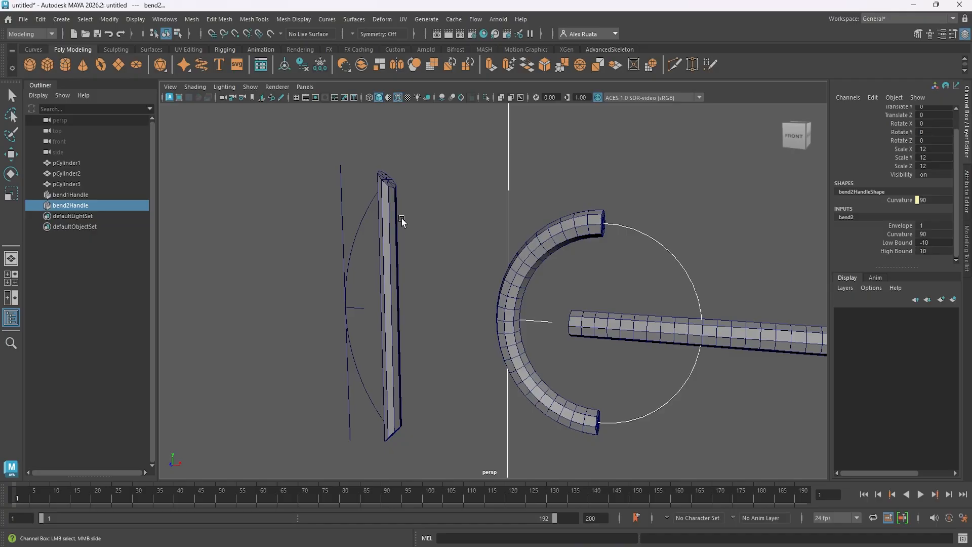
Select the second bend handle and try sliding it vertically along the Y axis of the subdivided upright cylinder
{"action": "left_click", "coordinate": [83, 205]}
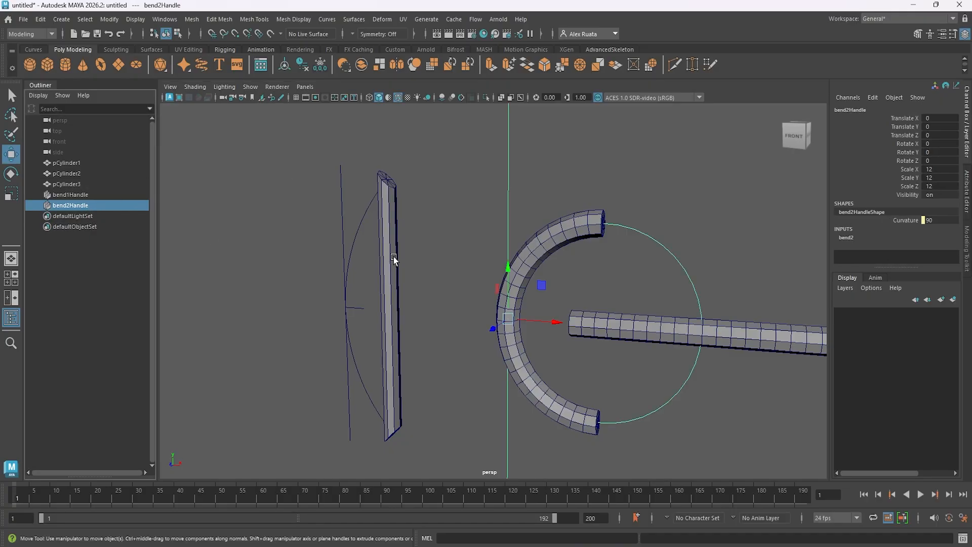
{"action": "middle_click_drag", "start_coordinate": [394, 259], "coordinate": [381, 242], "text": "alt"}
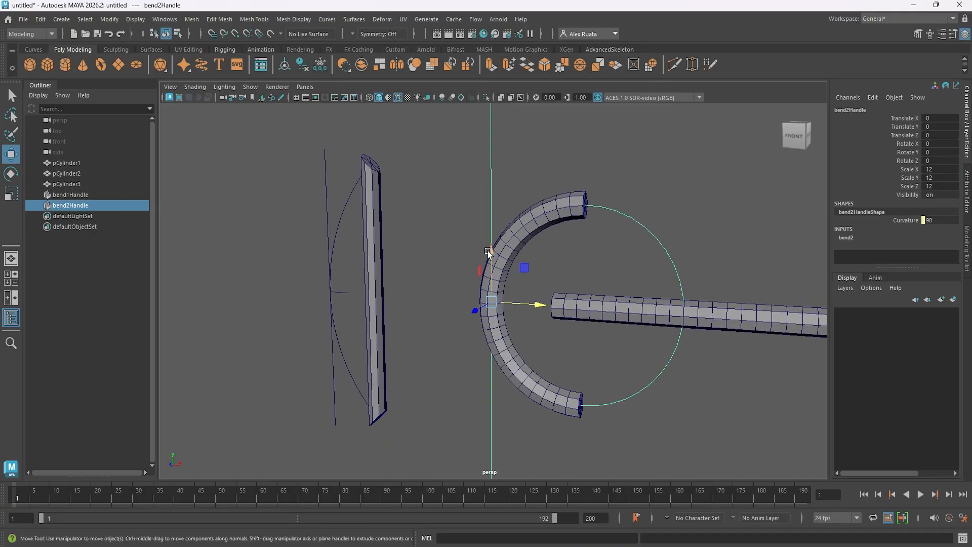
{"action": "left_click", "coordinate": [381, 18]}
{"action": "mouse_move", "coordinate": [434, 225]}
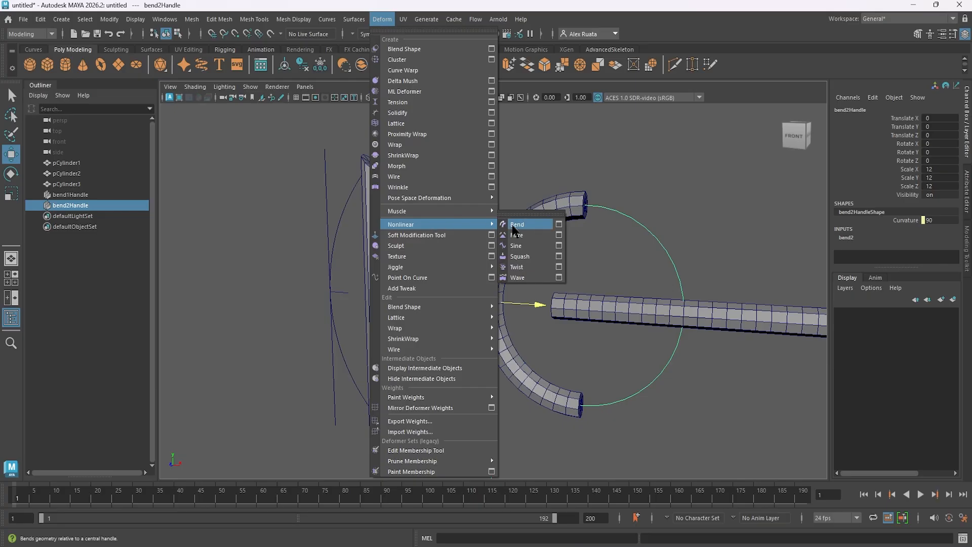
{"action": "left_click", "coordinate": [90, 208]}
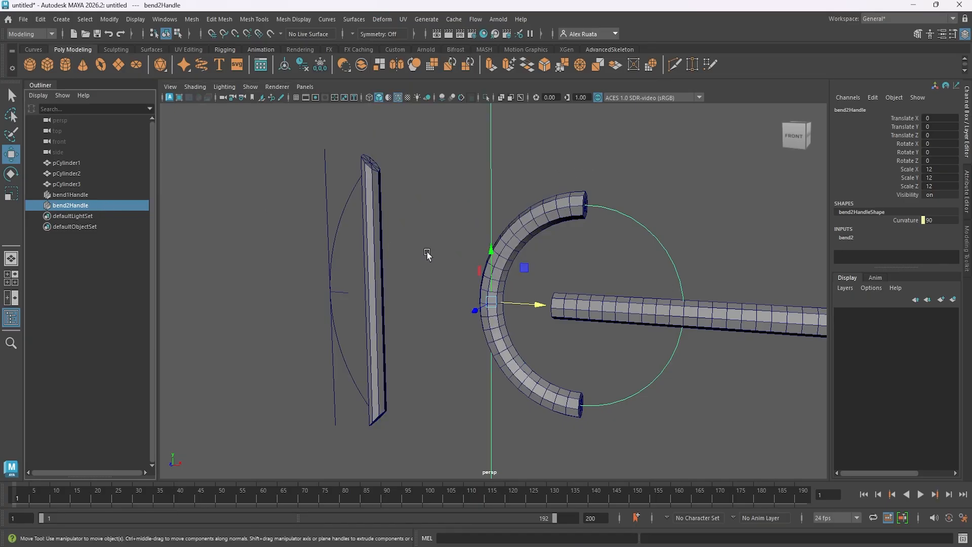
{"action": "left_click_drag", "start_coordinate": [496, 257], "coordinate": [472, 388]}
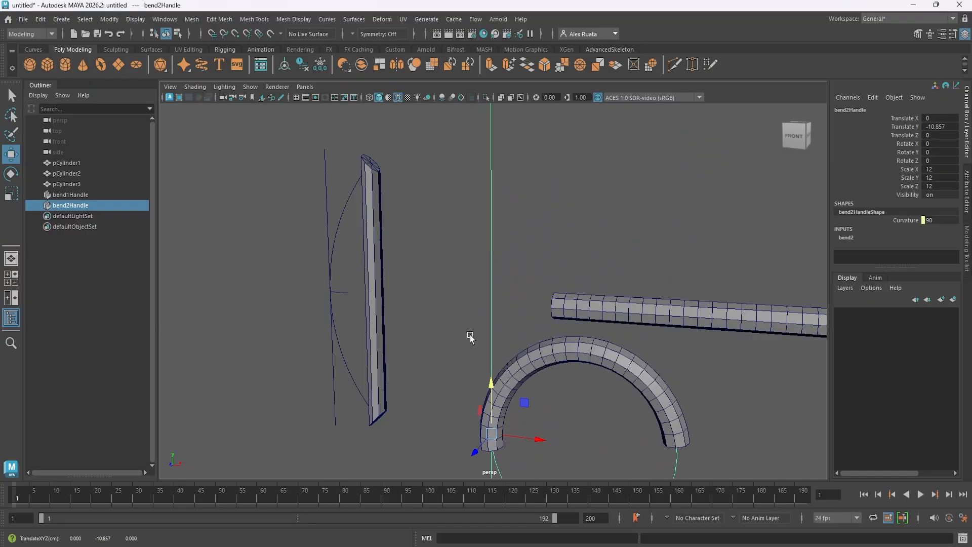
{"action": "middle_click_drag", "start_coordinate": [487, 355], "coordinate": [479, 178], "text": "alt"}
{"action": "left_click_drag", "start_coordinate": [479, 202], "coordinate": [489, 387]}
{"action": "middle_click_drag", "start_coordinate": [484, 318], "coordinate": [480, 195], "text": "alt"}
{"action": "right_click_drag", "start_coordinate": [476, 202], "coordinate": [309, 297], "text": "alt"}
{"action": "middle_click_drag", "start_coordinate": [411, 287], "coordinate": [422, 323], "text": "alt"}
{"action": "mouse_move", "coordinate": [502, 274]}
{"action": "left_mouse_down"}
{"action": "mouse_move", "coordinate": [510, 383]}
{"action": "mouse_move", "coordinate": [499, 148]}
{"action": "mouse_move", "coordinate": [499, 264]}
{"action": "left_mouse_up"}
Undo the vertical moves of the second bend handle
{"action": "key", "text": "ctrl+z"}
{"action": "key", "text": "ctrl+z"}
{"action": "key", "text": "ctrl+z"}
{"action": "key", "text": "ctrl+z"}
{"action": "key", "text": "ctrl+z"}
{"action": "key", "text": "ctrl+z"}
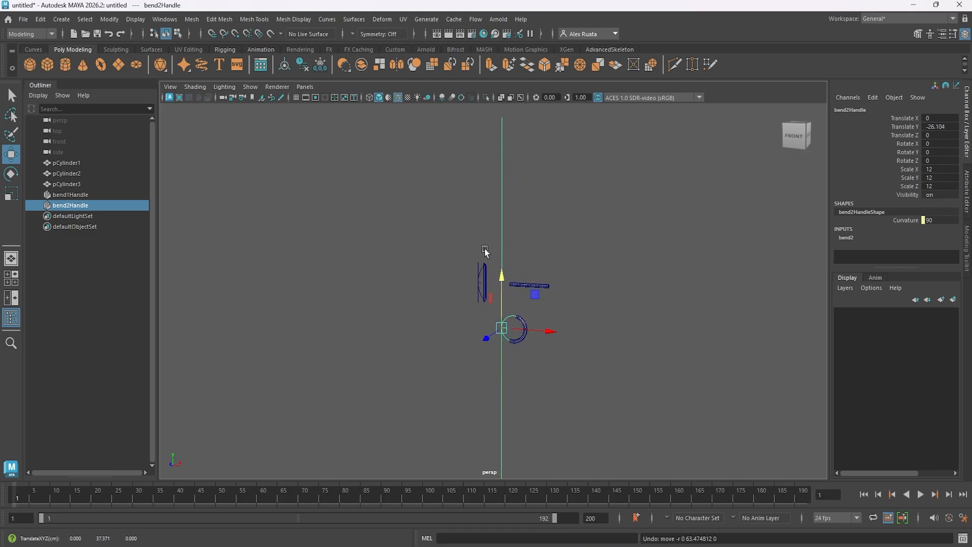
{"action": "key", "text": "ctrl+z"}
Try rotating the second bend handle around the subdivided upright cylinder, and undo the transformations
{"action": "right_click_drag", "start_coordinate": [488, 255], "coordinate": [520, 241], "text": "alt"}
{"action": "middle_click_drag", "start_coordinate": [519, 241], "coordinate": [500, 274], "text": "alt"}
{"action": "left_click_drag", "start_coordinate": [500, 273], "coordinate": [456, 277], "text": "alt"}
{"action": "key", "text": "e"}
{"action": "left_click_drag", "start_coordinate": [481, 307], "coordinate": [505, 272]}
{"action": "key", "text": "ctrl+z"}
{"action": "key", "text": "ctrl+z"}
{"action": "key", "text": "ctrl+z"}
{"action": "key", "text": "ctrl+z"}
{"action": "key", "text": "ctrl+z"}
{"action": "key", "text": "ctrl+z"}
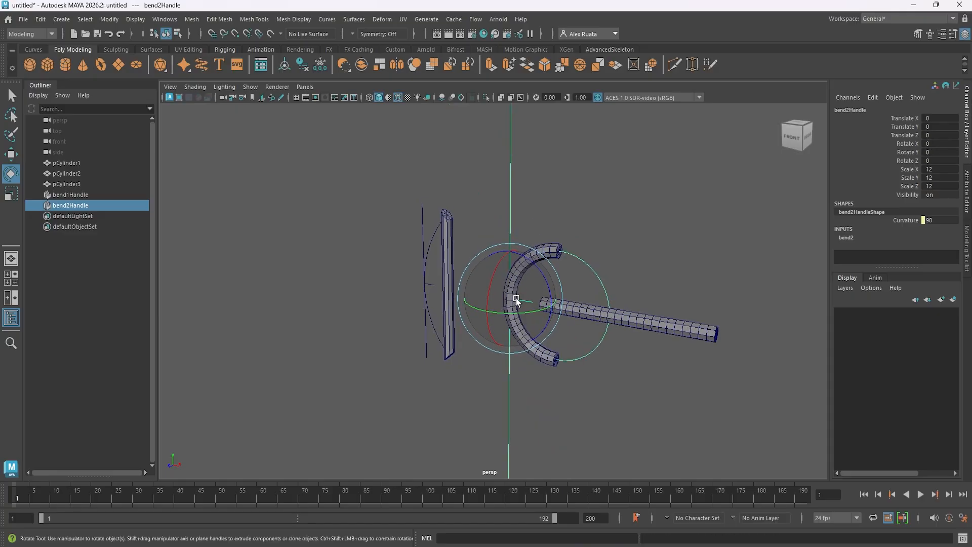
Scale the second bend handle uniformly up and down, leaving it at a scale of about 12.864
{"action": "key", "text": "r"}
{"action": "left_click_drag", "start_coordinate": [509, 298], "coordinate": [536, 295]}
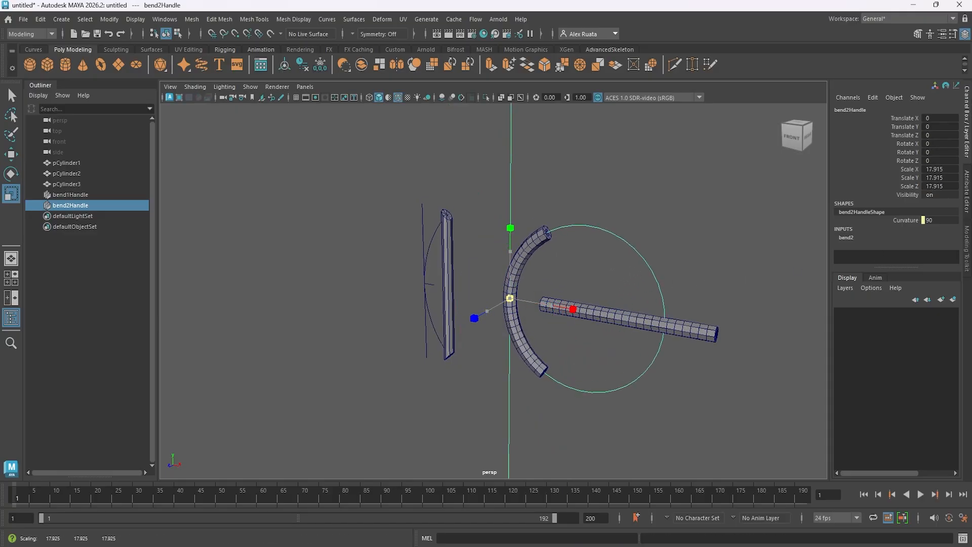
{"action": "left_click_drag", "start_coordinate": [605, 324], "coordinate": [577, 325]}
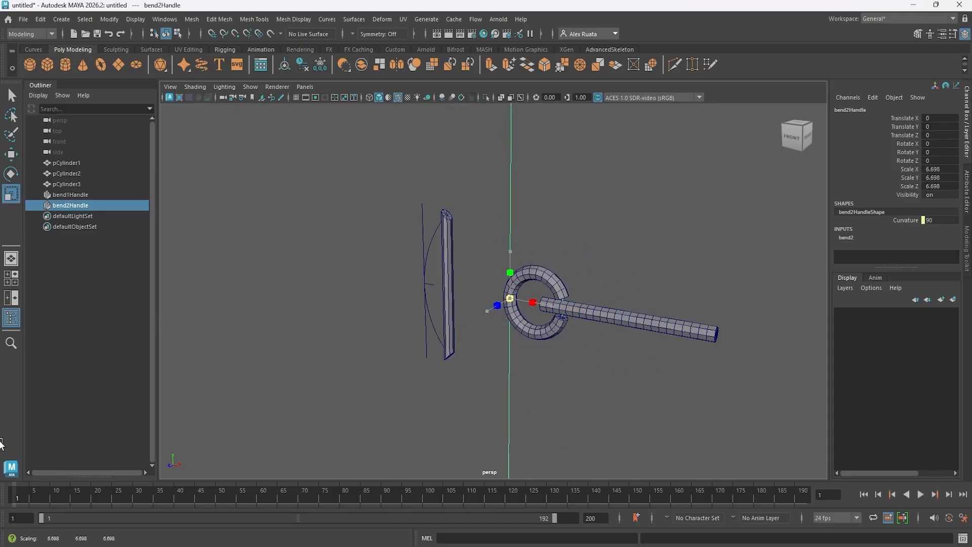
{"action": "left_click_drag", "start_coordinate": [0, 428], "coordinate": [541, 344]}
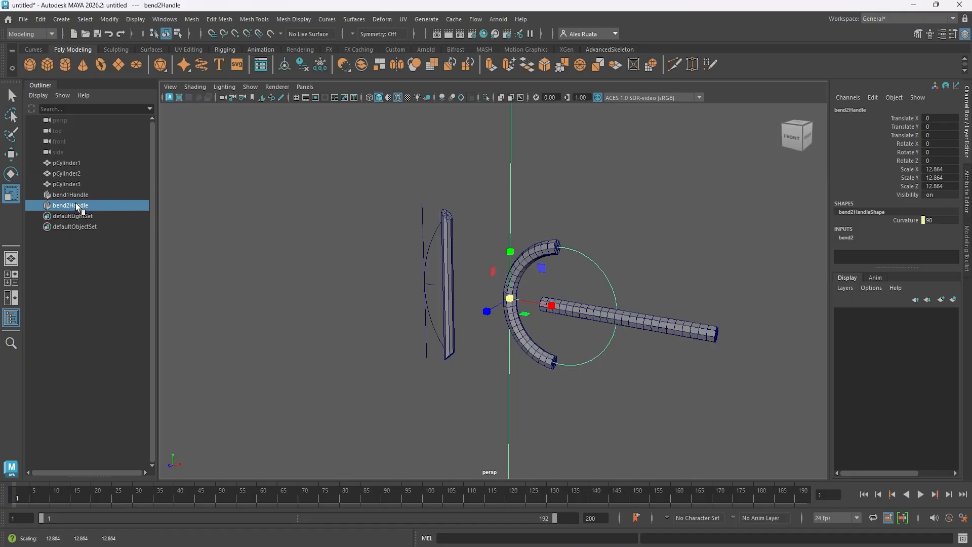
Select the subdivided upright cylinder and move it along X to about -22.948, away from its bend handle
{"action": "middle_click_drag", "start_coordinate": [485, 240], "coordinate": [471, 253], "text": "alt"}
{"action": "scroll", "coordinate": [561, 274], "scroll_direction": "up", "scroll_amount": 4}
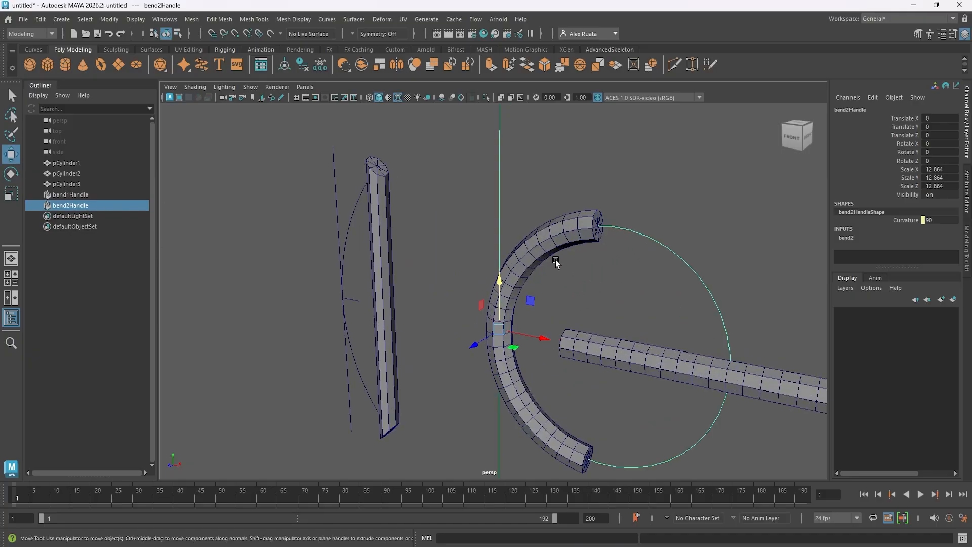
{"action": "left_click", "coordinate": [552, 249]}
{"action": "left_click_drag", "start_coordinate": [559, 251], "coordinate": [626, 282], "text": "alt"}
{"action": "left_click_drag", "start_coordinate": [511, 350], "coordinate": [292, 386]}
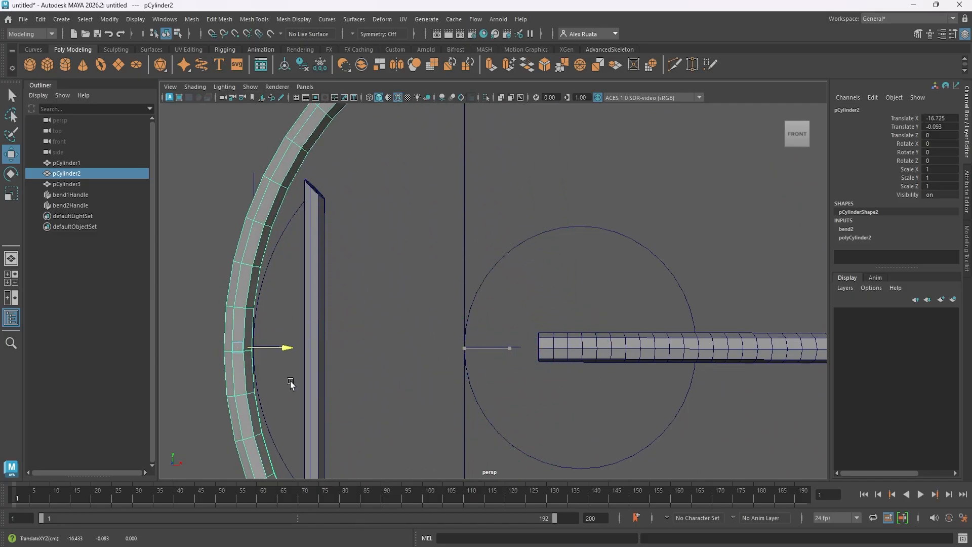
{"action": "scroll", "coordinate": [481, 374], "scroll_direction": "down", "scroll_amount": 4}
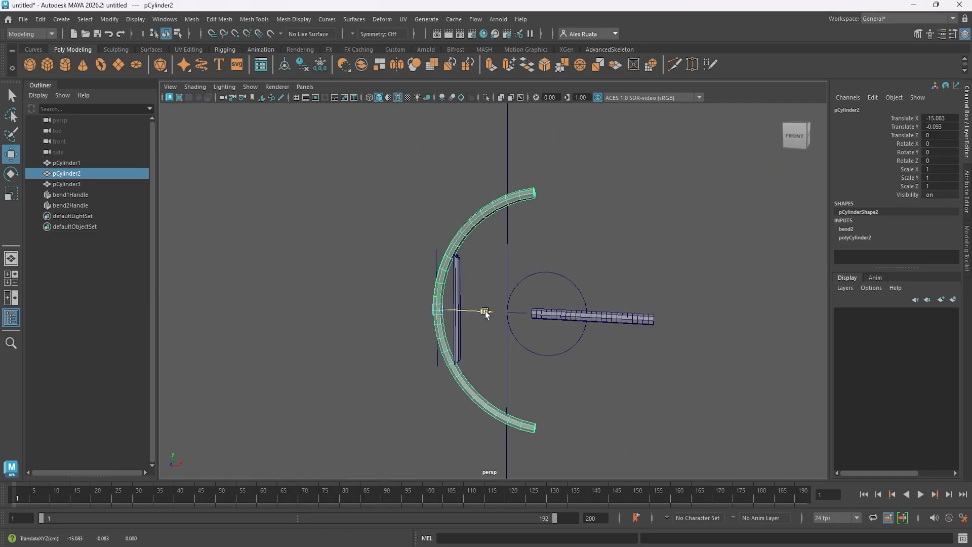
{"action": "left_click_drag", "start_coordinate": [486, 311], "coordinate": [432, 350]}
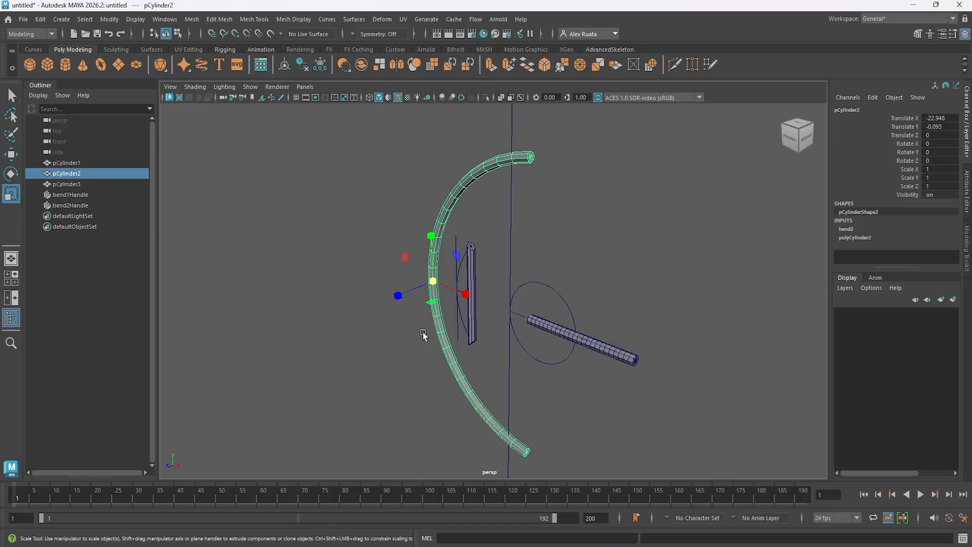
Scale the curved cylinder to about 2.08 in Y and 5.546 in Z, and rotate it to about 35.076, -25.862, -18.311
{"action": "left_click_drag", "start_coordinate": [395, 297], "coordinate": [167, 379]}
{"action": "key", "text": "ctrl+z"}
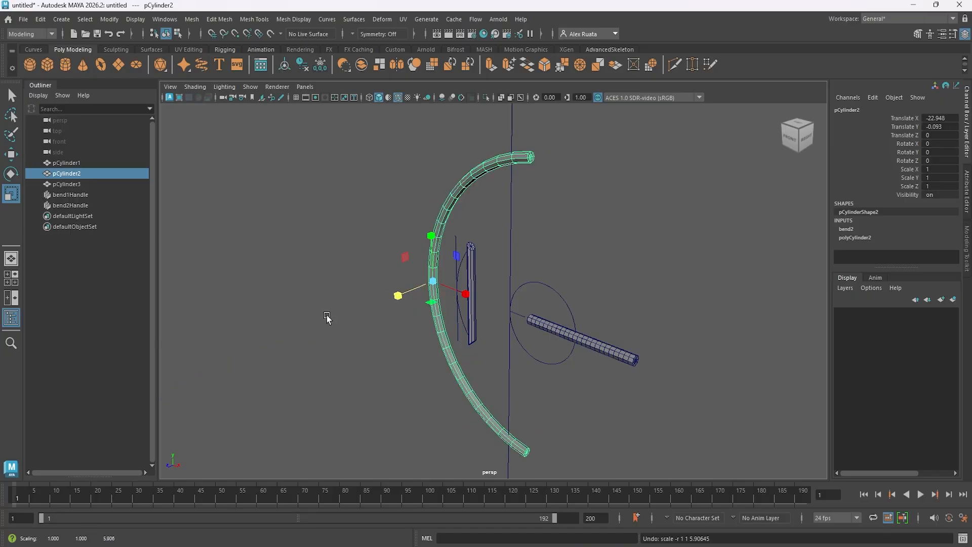
{"action": "left_click_drag", "start_coordinate": [399, 297], "coordinate": [187, 345]}
{"action": "left_click_drag", "start_coordinate": [439, 244], "coordinate": [428, 183]}
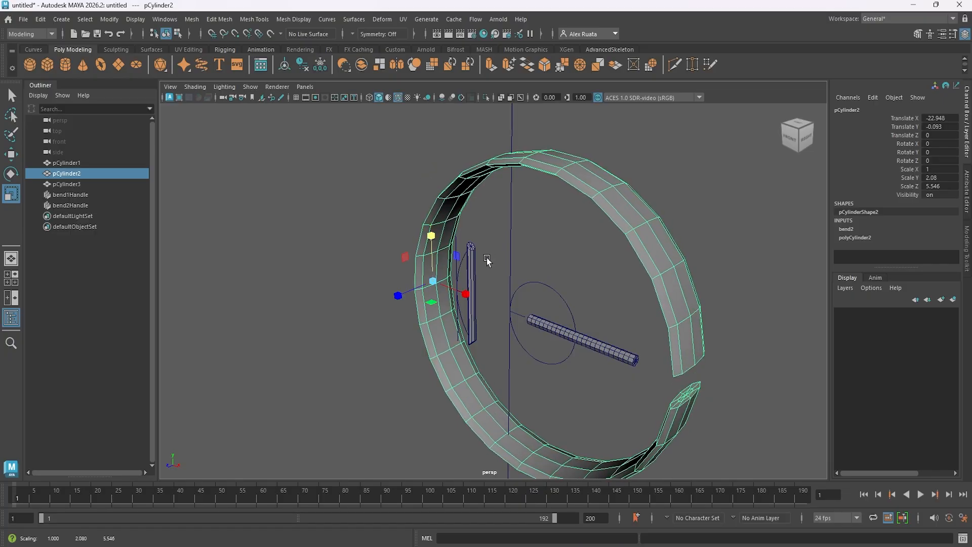
{"action": "key", "text": "e"}
{"action": "left_click_drag", "start_coordinate": [445, 271], "coordinate": [365, 287]}
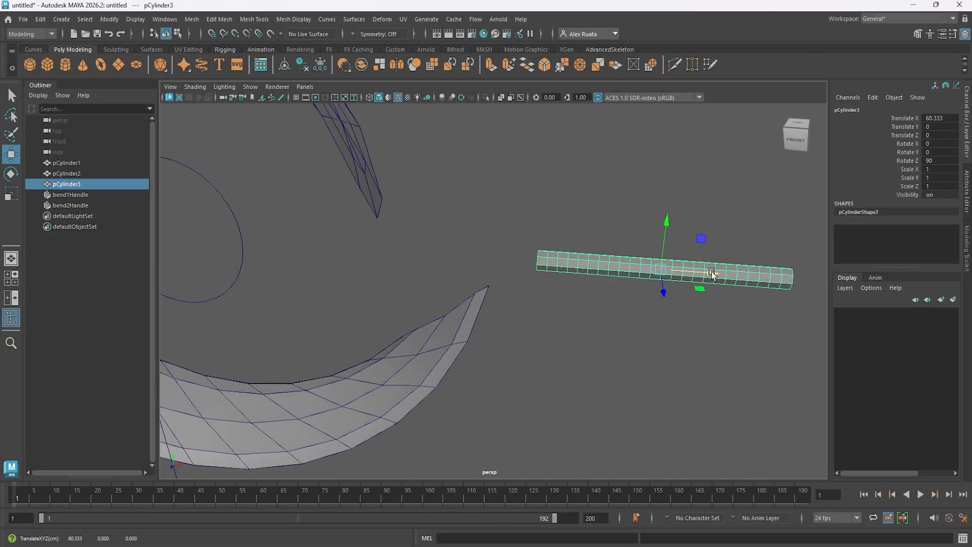
Add a nonlinear Bend deformer to the horizontal cylinder and set its curvature to 45
{"action": "middle_click_drag", "start_coordinate": [712, 276], "coordinate": [586, 275], "text": "alt"}
{"action": "right_click_drag", "start_coordinate": [586, 276], "coordinate": [565, 284], "text": "alt"}
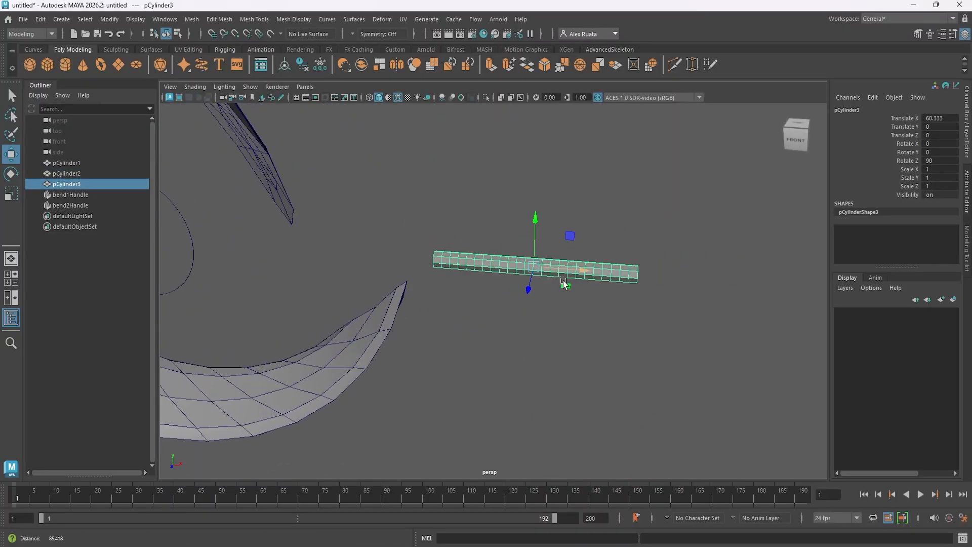
{"action": "left_click", "coordinate": [382, 19]}
{"action": "mouse_move", "coordinate": [433, 225]}
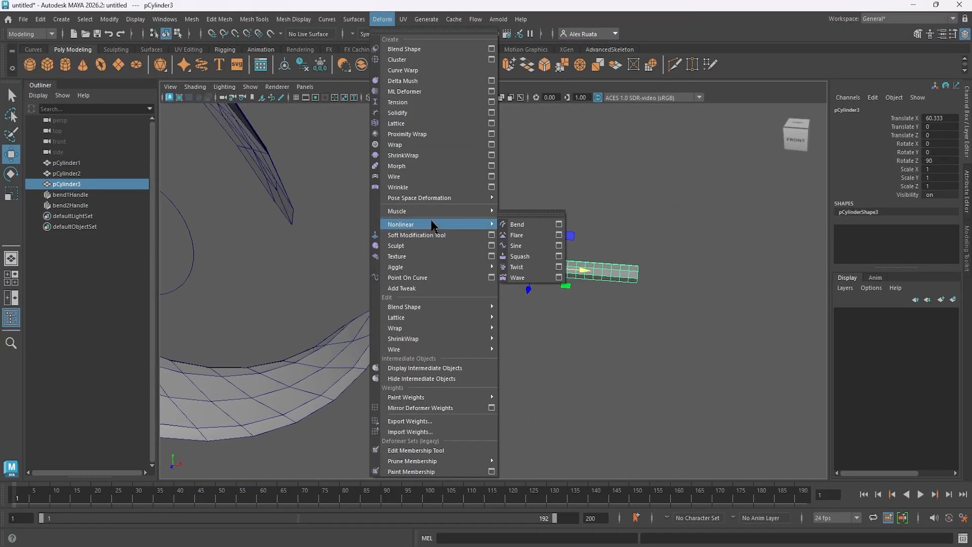
{"action": "left_click", "coordinate": [518, 226]}
{"action": "left_click_drag", "start_coordinate": [550, 267], "coordinate": [538, 299], "text": "alt"}
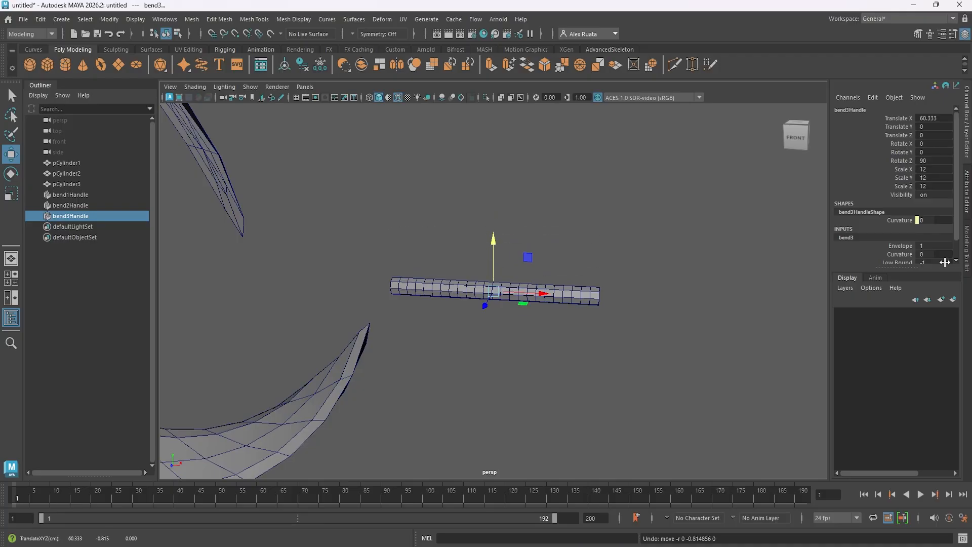
{"action": "scroll", "coordinate": [896, 244], "scroll_direction": "down", "scroll_amount": 1}
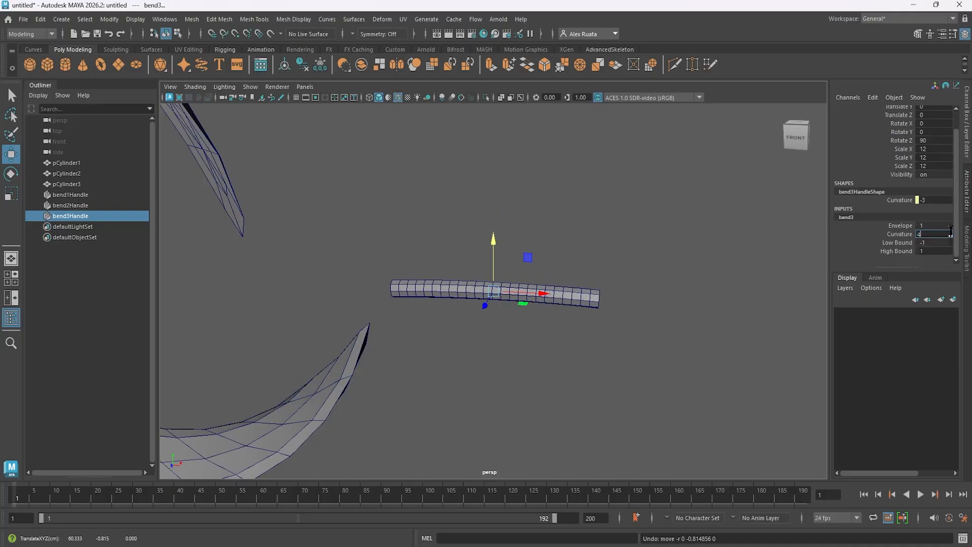
{"action": "type", "text": "5"}
{"action": "key", "text": "Return"}
Rotate the horizontal cylinder's bend handle around its Y axis, ending at about 356.765 degrees
{"action": "left_click_drag", "start_coordinate": [574, 276], "coordinate": [401, 339], "text": "alt"}
{"action": "key", "text": "ctrl+z"}
{"action": "middle_click_drag", "start_coordinate": [564, 329], "coordinate": [660, 332], "text": "alt"}
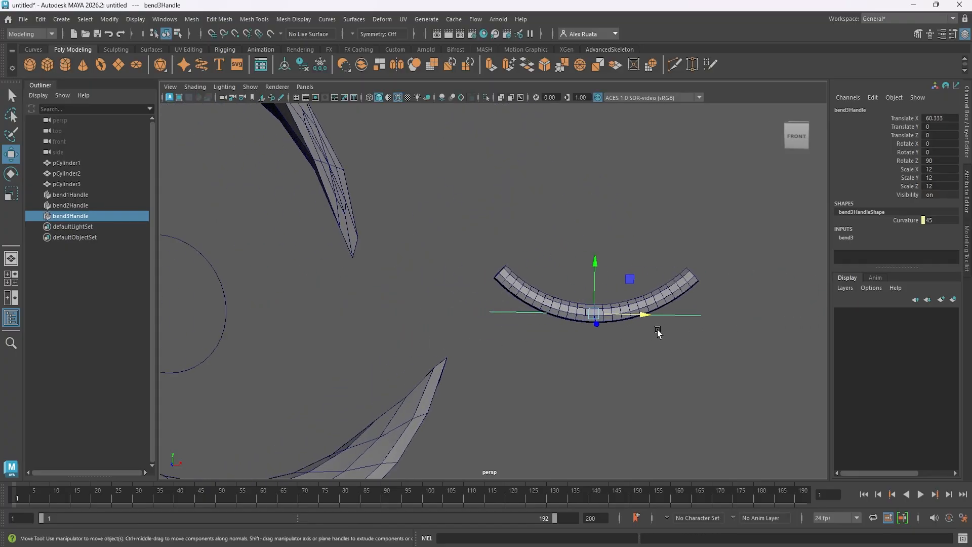
{"action": "left_click_drag", "start_coordinate": [660, 333], "coordinate": [570, 345], "text": "alt"}
{"action": "key", "text": "e"}
{"action": "left_click_drag", "start_coordinate": [530, 313], "coordinate": [483, 351]}
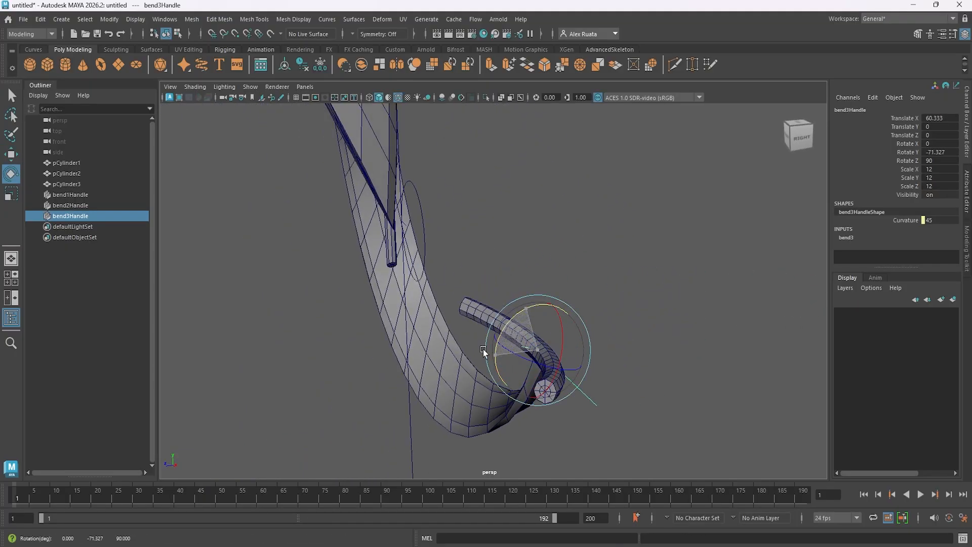
{"action": "left_click_drag", "start_coordinate": [464, 396], "coordinate": [543, 339]}
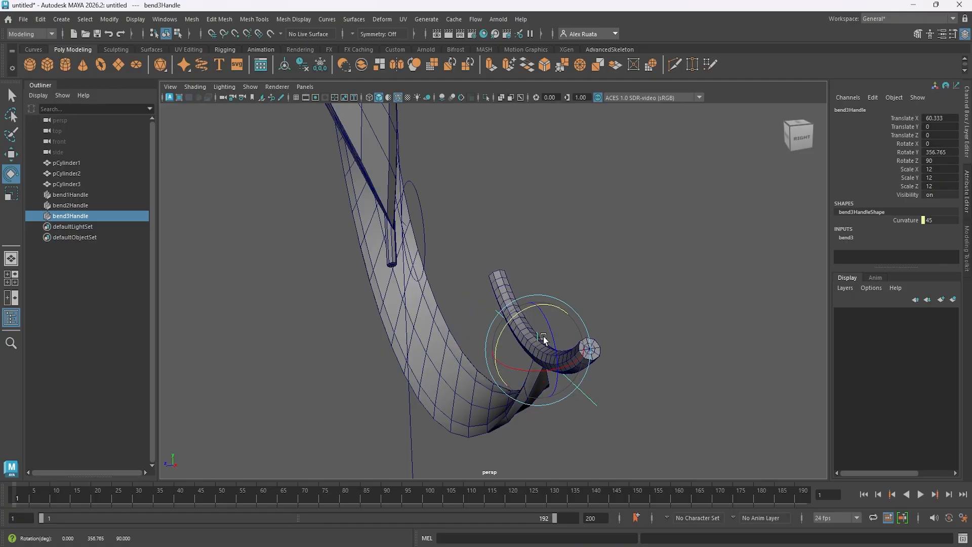
{"action": "middle_click_drag", "start_coordinate": [558, 354], "coordinate": [538, 306], "text": "alt"}
{"action": "left_click_drag", "start_coordinate": [521, 320], "coordinate": [573, 319], "text": "alt"}
{"action": "scroll", "coordinate": [572, 318], "scroll_direction": "up", "scroll_amount": 1}
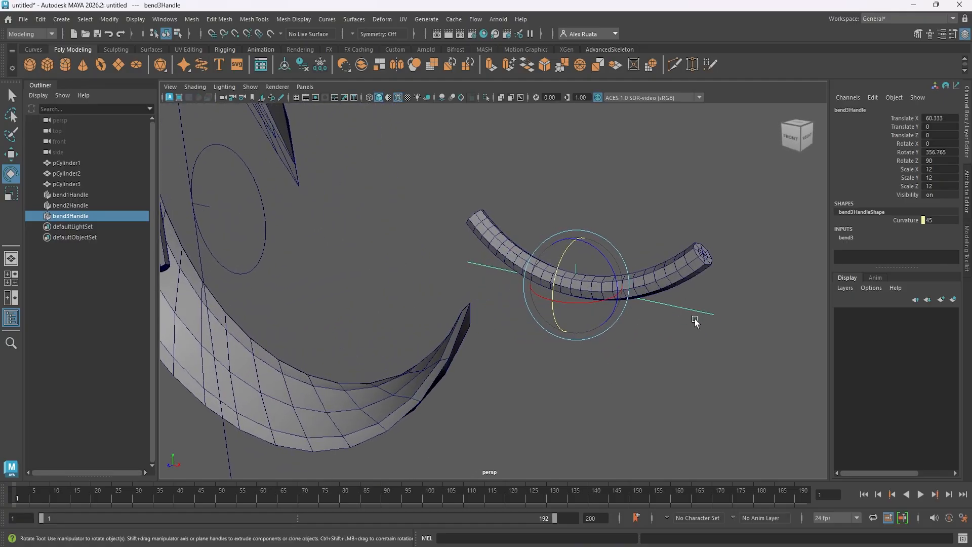
Select the bent horizontal cylinder and scale it uniformly to about 3.153
{"action": "left_click", "coordinate": [377, 19]}
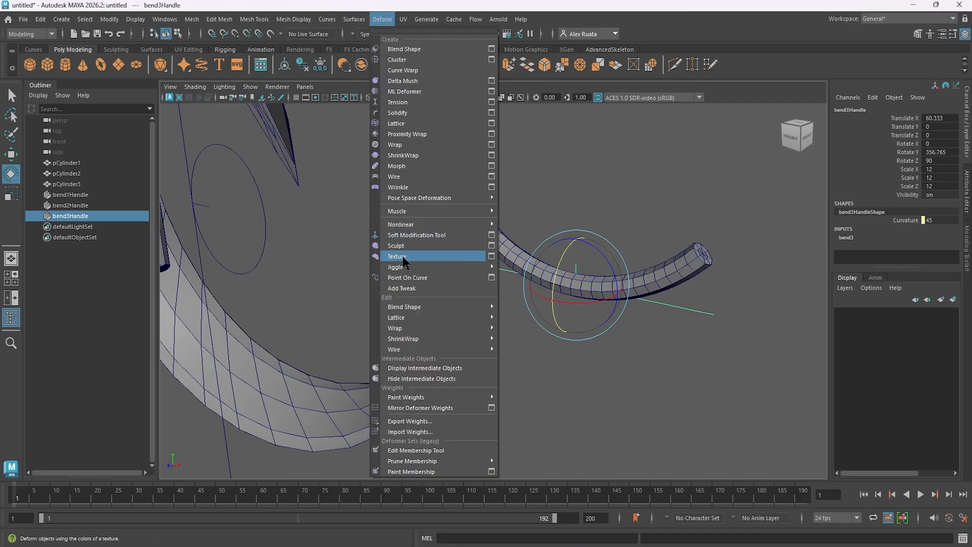
{"action": "middle_click_drag", "start_coordinate": [633, 217], "coordinate": [542, 215], "text": "alt"}
{"action": "left_click_drag", "start_coordinate": [543, 215], "coordinate": [568, 204], "text": "alt"}
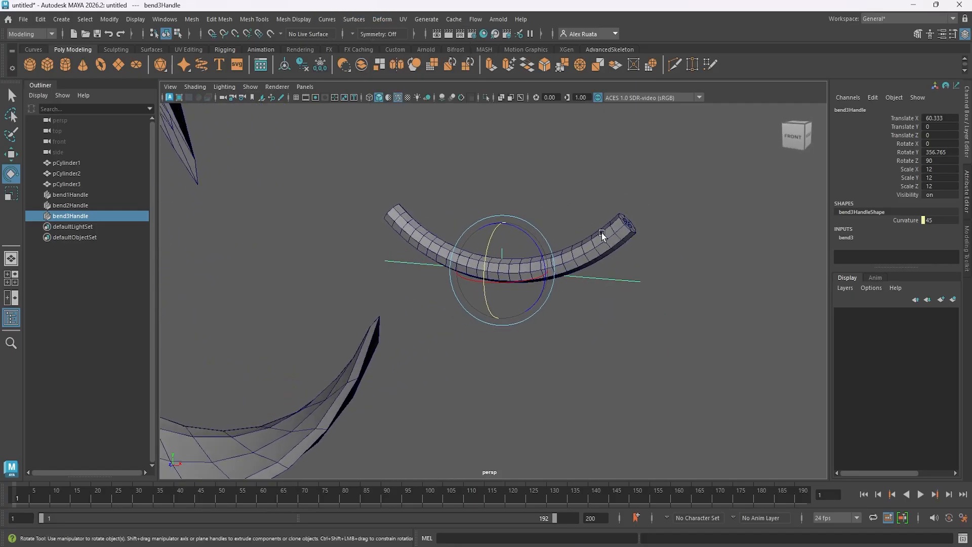
{"action": "left_click", "coordinate": [601, 233]}
{"action": "middle_click_drag", "start_coordinate": [601, 233], "coordinate": [595, 237], "text": "alt"}
{"action": "left_click_drag", "start_coordinate": [594, 236], "coordinate": [572, 250], "text": "alt"}
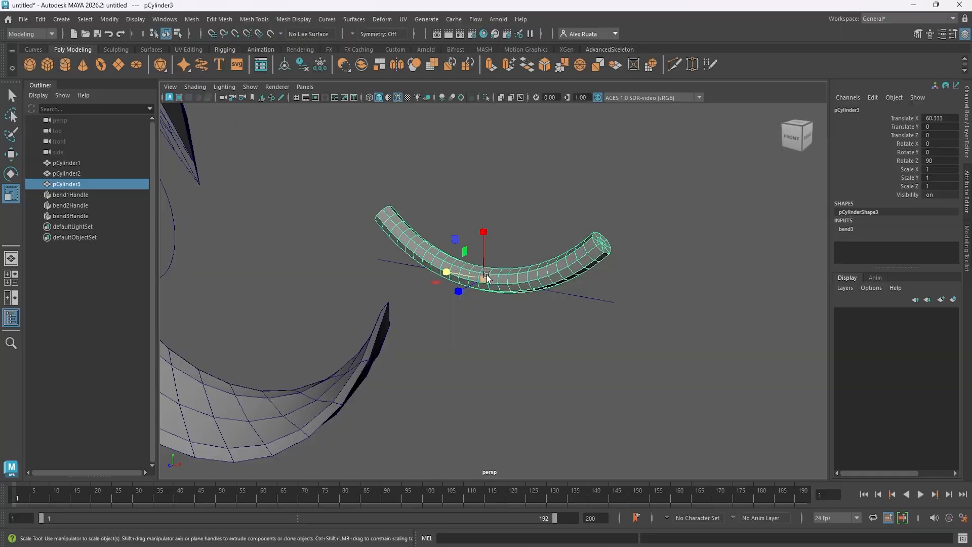
{"action": "left_click_drag", "start_coordinate": [487, 277], "coordinate": [798, 252]}
{"action": "scroll", "coordinate": [506, 276], "scroll_direction": "down", "scroll_amount": 3}
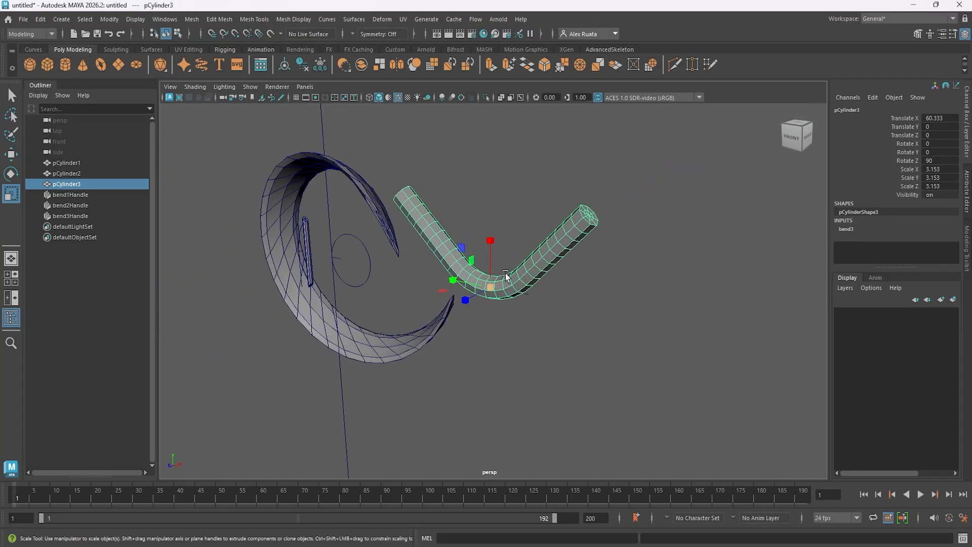
Examine the two deformed subdivided cylinders from several angles and select both of them
{"action": "left_click_drag", "start_coordinate": [505, 276], "coordinate": [395, 257], "text": "alt"}
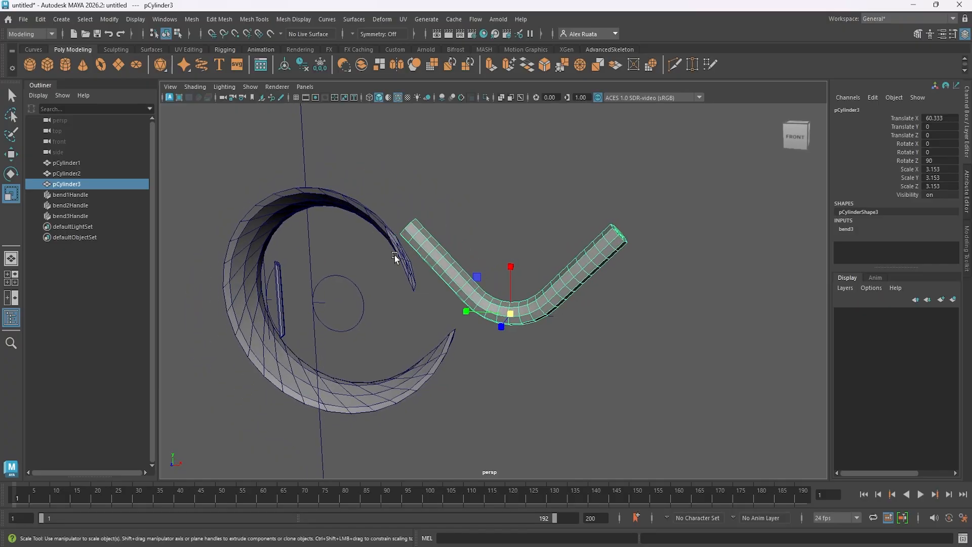
{"action": "middle_click_drag", "start_coordinate": [388, 237], "coordinate": [454, 253], "text": "alt"}
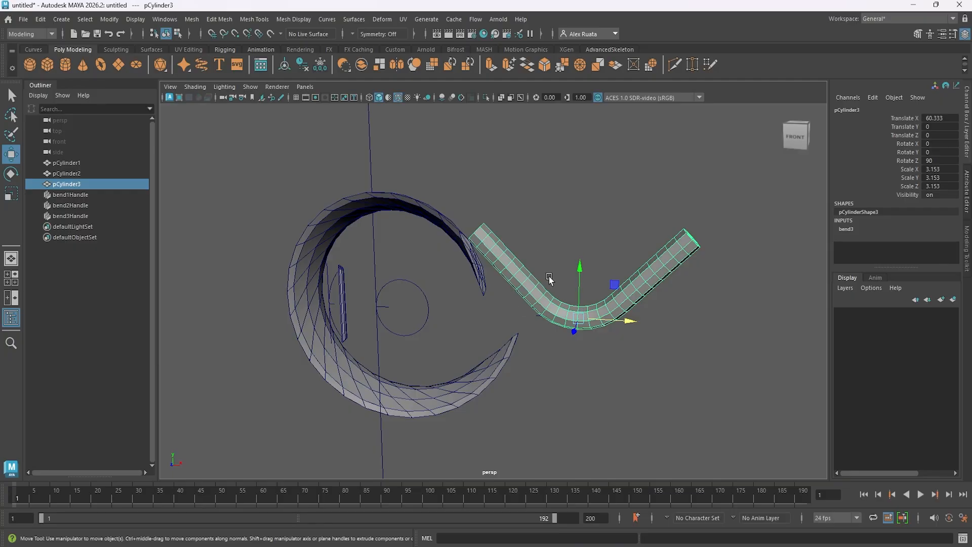
{"action": "mouse_move", "coordinate": [537, 269]}
{"action": "left_mouse_down", "text": "alt"}
{"action": "mouse_move", "coordinate": [621, 271]}
{"action": "mouse_move", "coordinate": [587, 283]}
{"action": "mouse_move", "coordinate": [549, 275]}
{"action": "left_mouse_up", "text": "alt"}
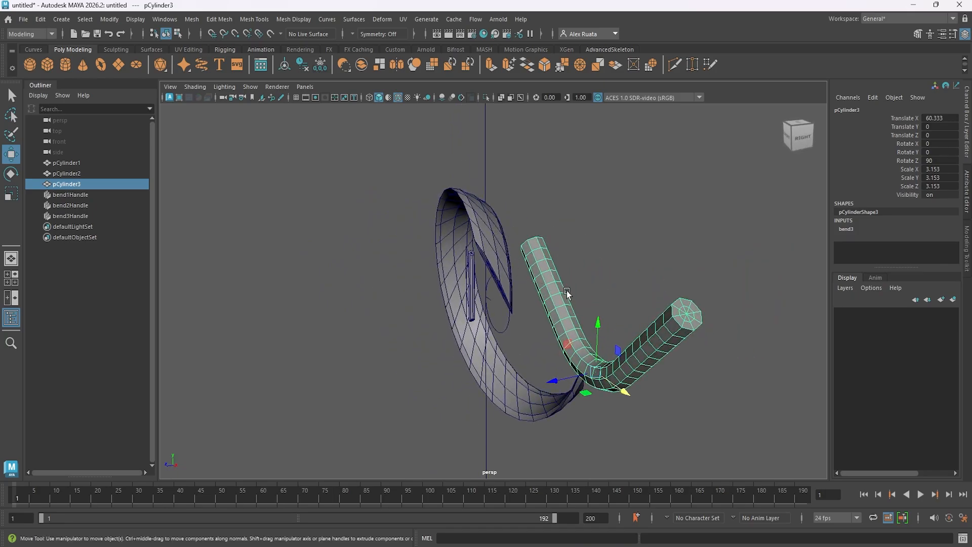
{"action": "left_click_drag", "start_coordinate": [567, 293], "coordinate": [663, 282], "text": "alt"}
{"action": "left_click_drag", "start_coordinate": [650, 315], "coordinate": [638, 261], "text": "alt"}
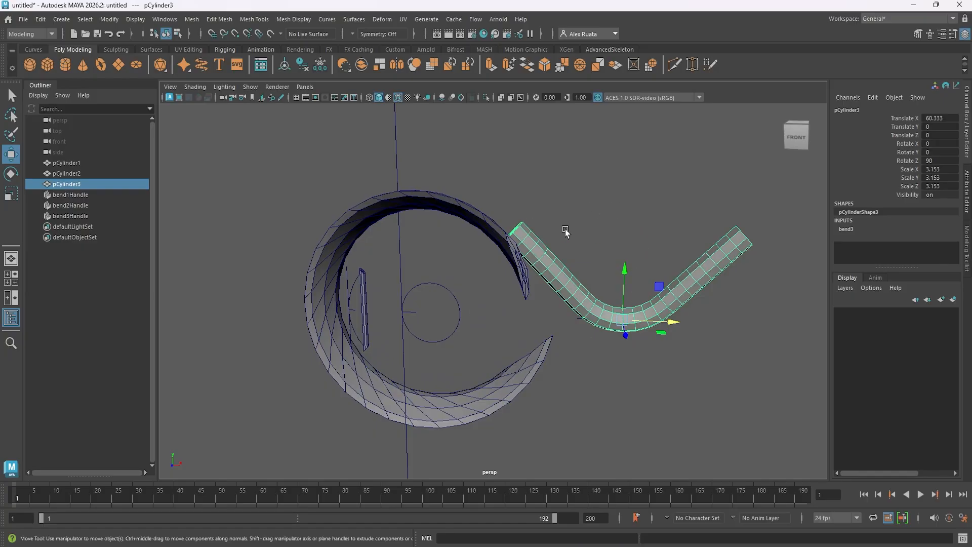
{"action": "left_click", "coordinate": [500, 230], "text": "shift"}
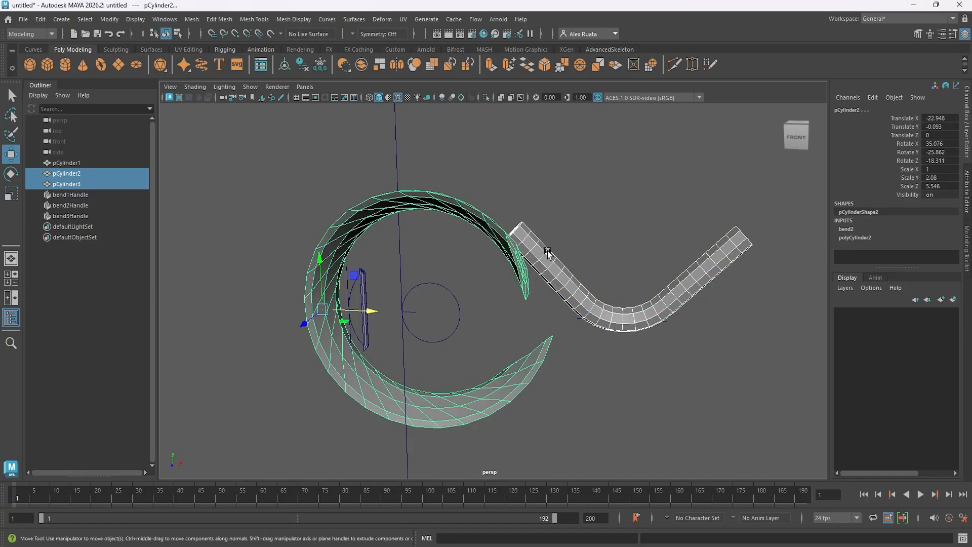
{"action": "middle_click_drag", "start_coordinate": [496, 257], "coordinate": [563, 264], "text": "alt"}
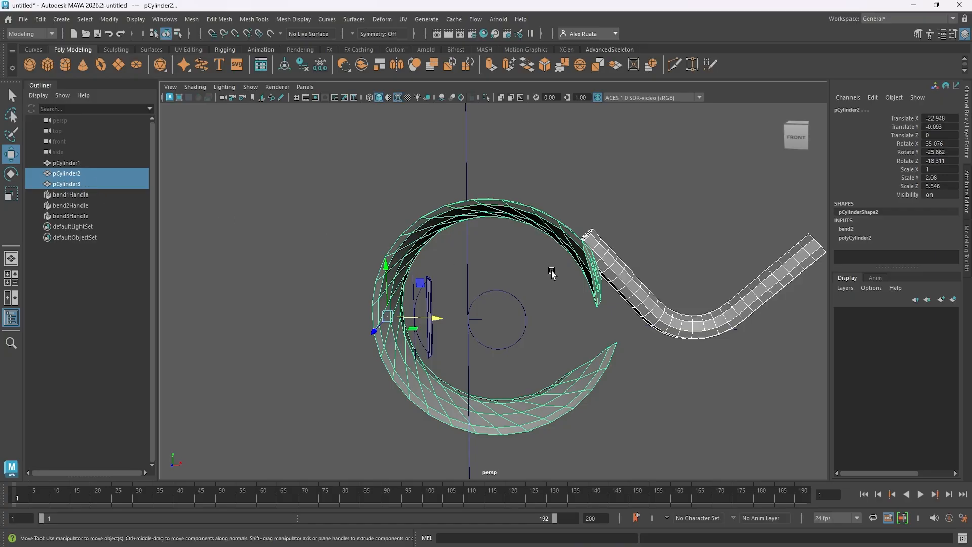
Delete the construction history of the two selected bent cylinders
{"action": "left_click", "coordinate": [40, 19]}
{"action": "mouse_move", "coordinate": [100, 147]}
{"action": "left_click", "coordinate": [189, 144]}
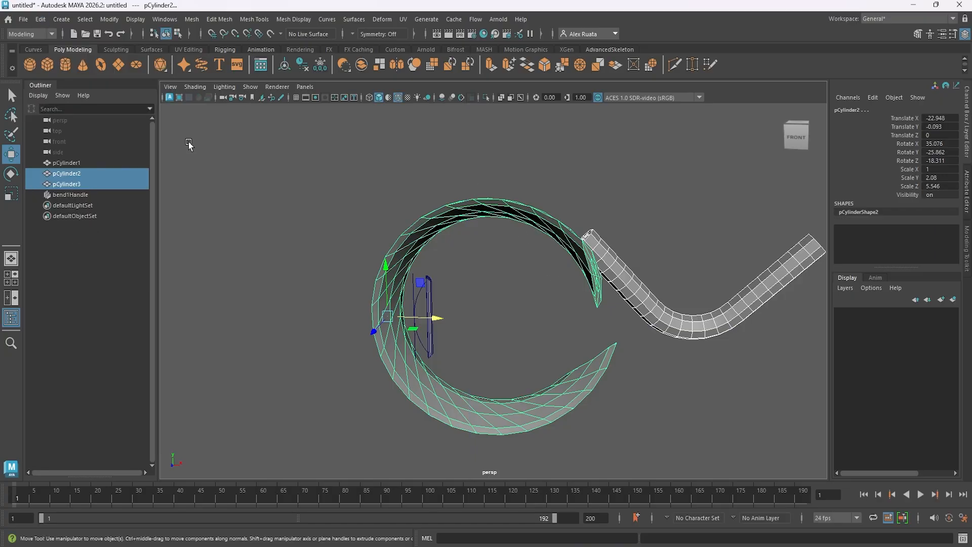
Freeze the transformations of the two bent cylinders and center their pivots
{"action": "left_click", "coordinate": [108, 19]}
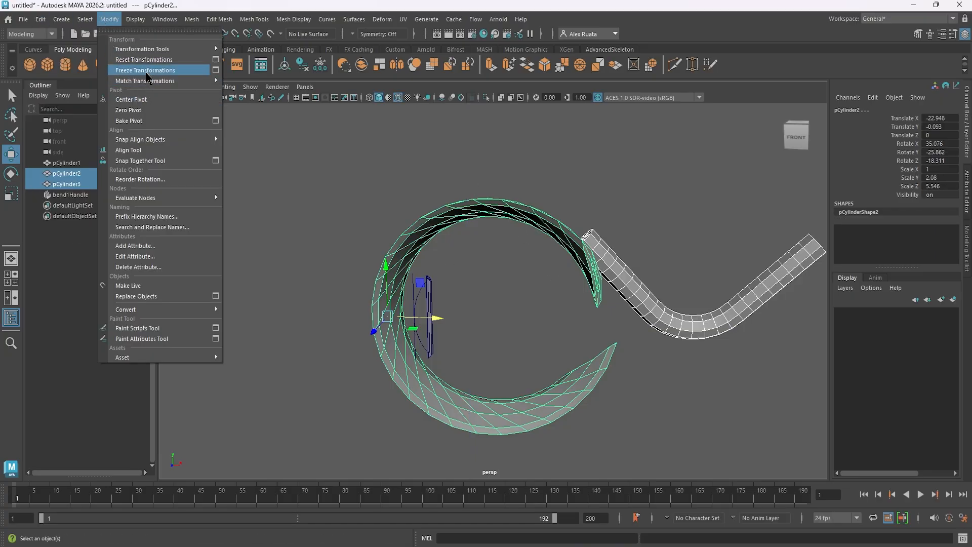
{"action": "left_click", "coordinate": [146, 71]}
{"action": "left_click", "coordinate": [109, 19]}
{"action": "left_click", "coordinate": [131, 99]}
{"action": "middle_click_drag", "start_coordinate": [492, 270], "coordinate": [434, 256], "text": "alt"}
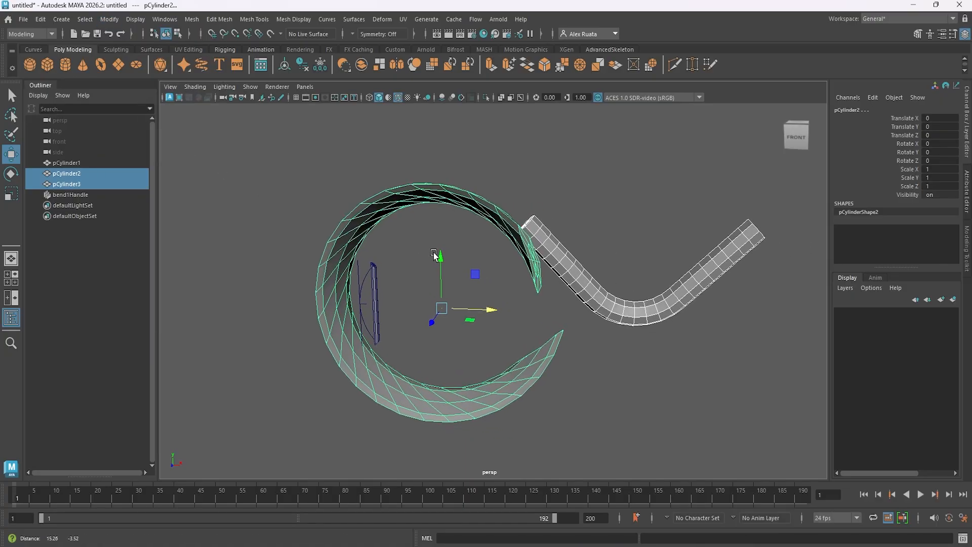
{"action": "left_click_drag", "start_coordinate": [434, 256], "coordinate": [426, 264], "text": "alt"}
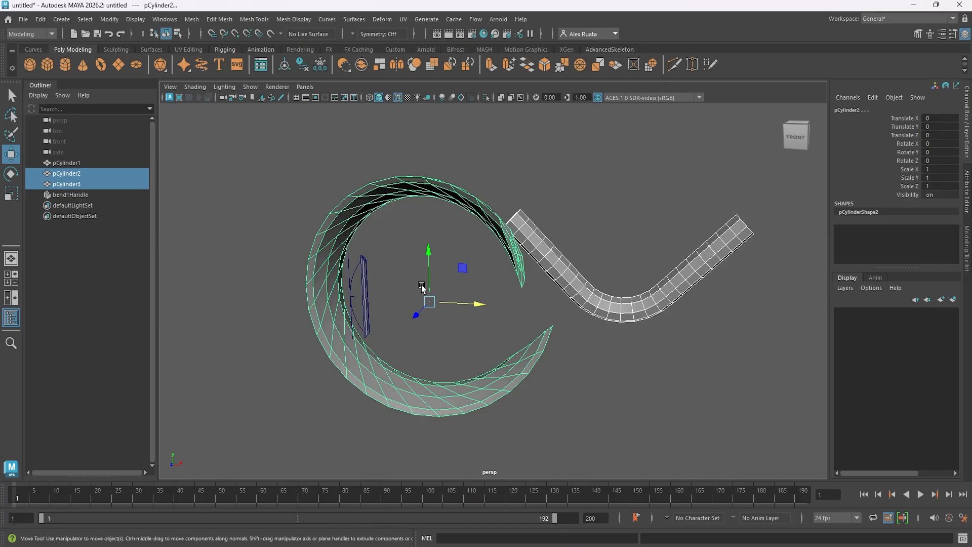
{"action": "left_click", "coordinate": [381, 20]}
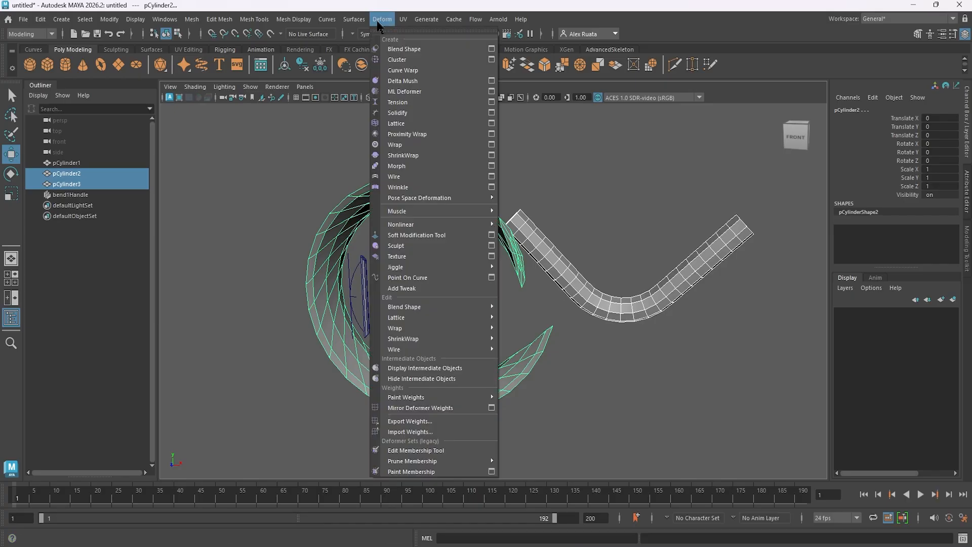
{"action": "mouse_move", "coordinate": [397, 230]}
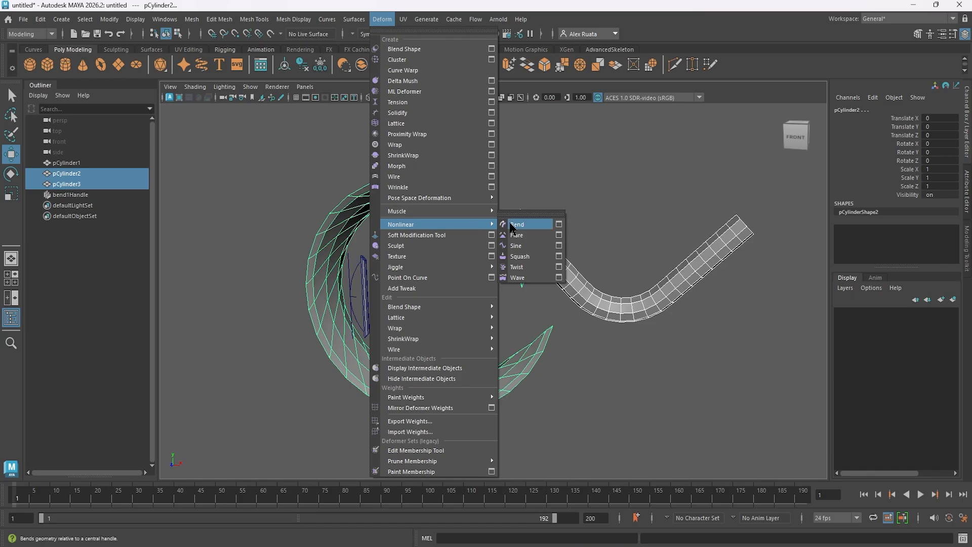
{"action": "left_click", "coordinate": [584, 155]}
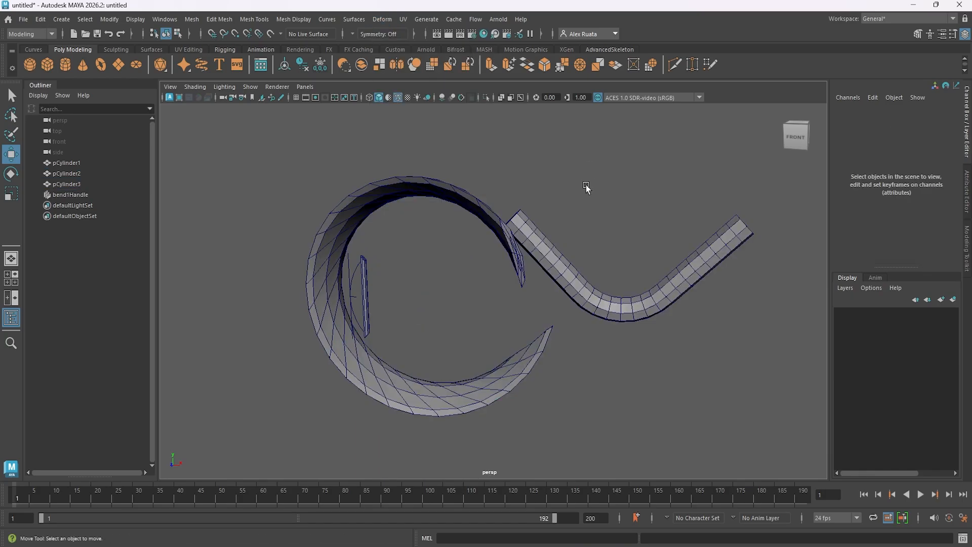
Move the V-shaped cylinder along X, away from the C-shaped one, to a Translate X of about 19.956
{"action": "middle_click_drag", "start_coordinate": [564, 228], "coordinate": [572, 174], "text": "alt"}
{"action": "left_click_drag", "start_coordinate": [572, 174], "coordinate": [542, 215], "text": "alt"}
{"action": "left_click", "coordinate": [543, 216]}
{"action": "left_click_drag", "start_coordinate": [660, 255], "coordinate": [529, 242]}
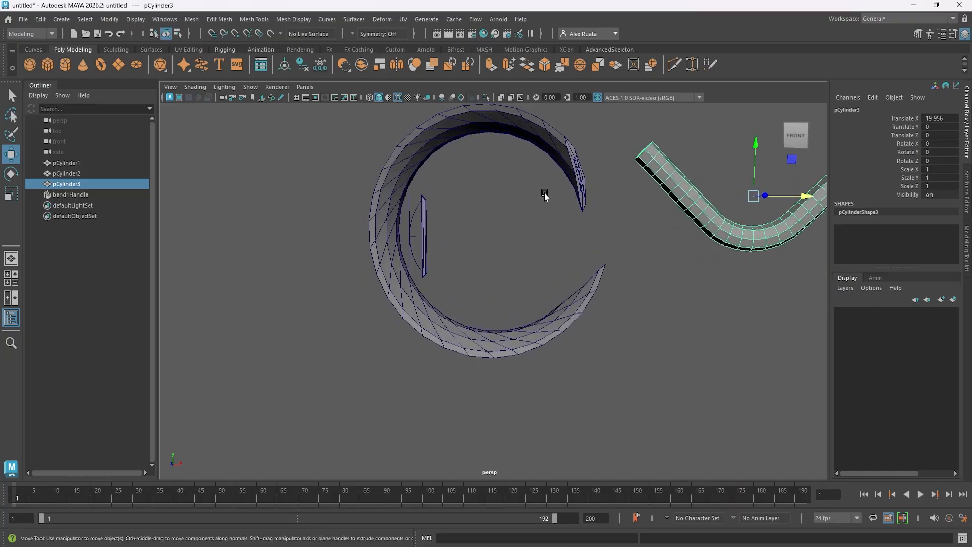
Add a new nonlinear Bend deformer to the C-shaped cylinder
{"action": "left_click", "coordinate": [553, 154]}
{"action": "middle_click_drag", "start_coordinate": [546, 120], "coordinate": [524, 185], "text": "alt"}
{"action": "left_click", "coordinate": [381, 20]}
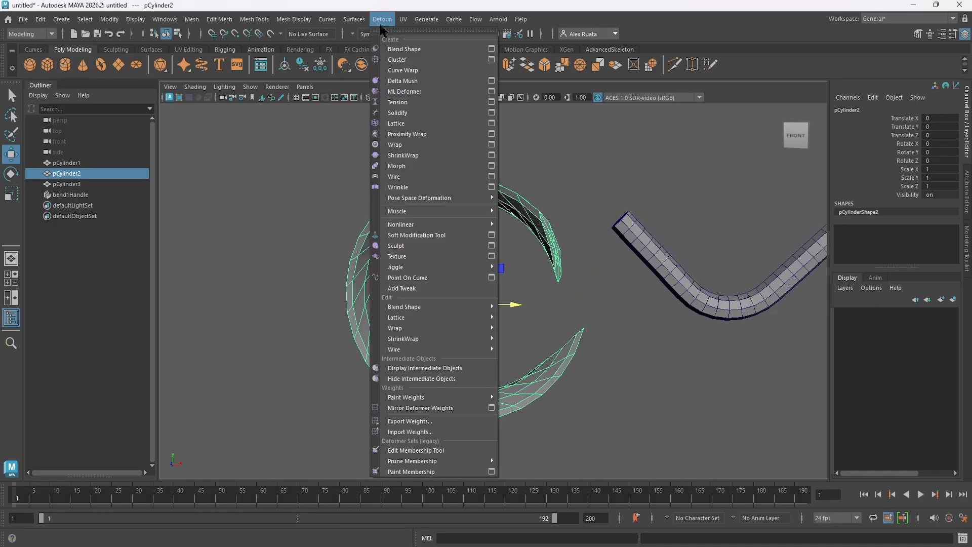
{"action": "left_click", "coordinate": [542, 230]}
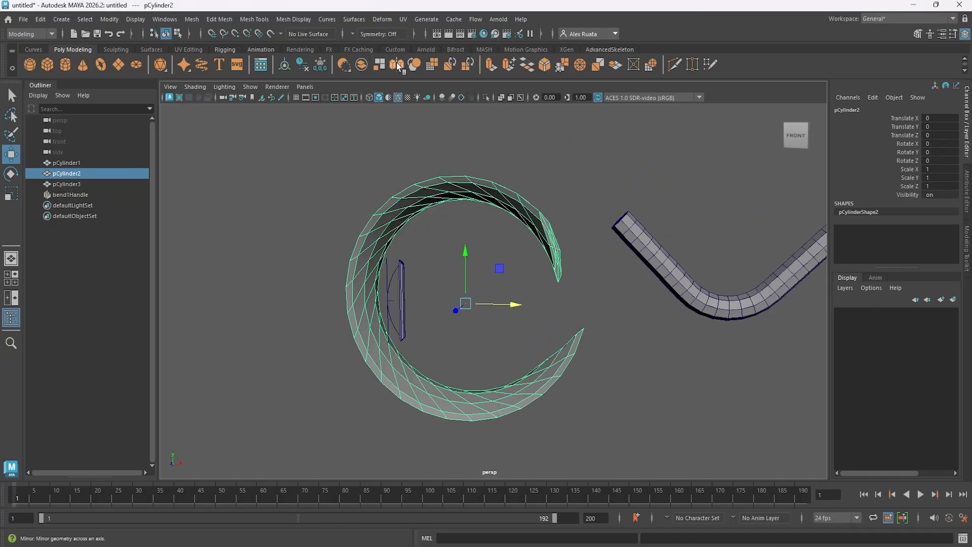
{"action": "left_click", "coordinate": [383, 21]}
{"action": "mouse_move", "coordinate": [423, 229]}
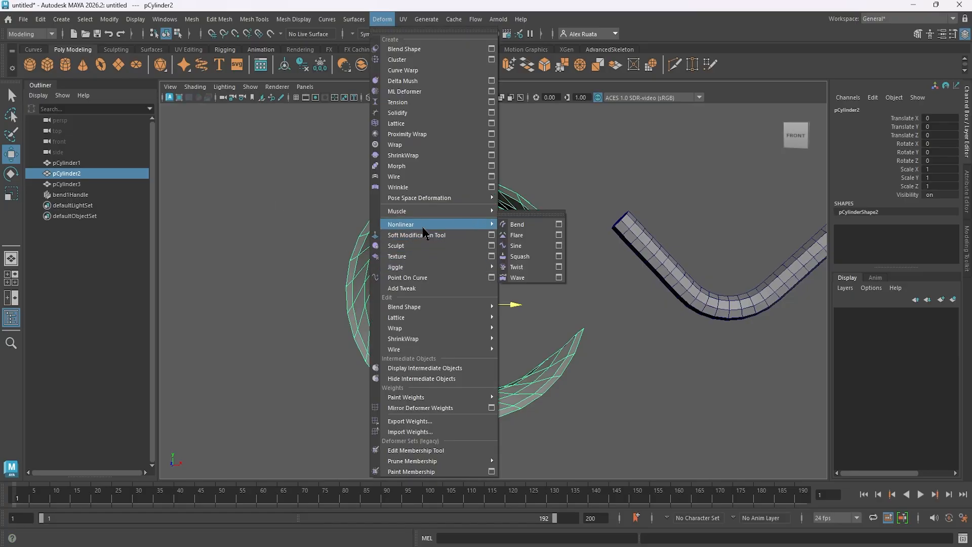
{"action": "left_click", "coordinate": [513, 227]}
Try a curvature of 45 and a shifted handle for the C-shaped cylinder's new bend, and undo both changes
{"action": "scroll", "coordinate": [914, 234], "scroll_direction": "down", "scroll_amount": 2}
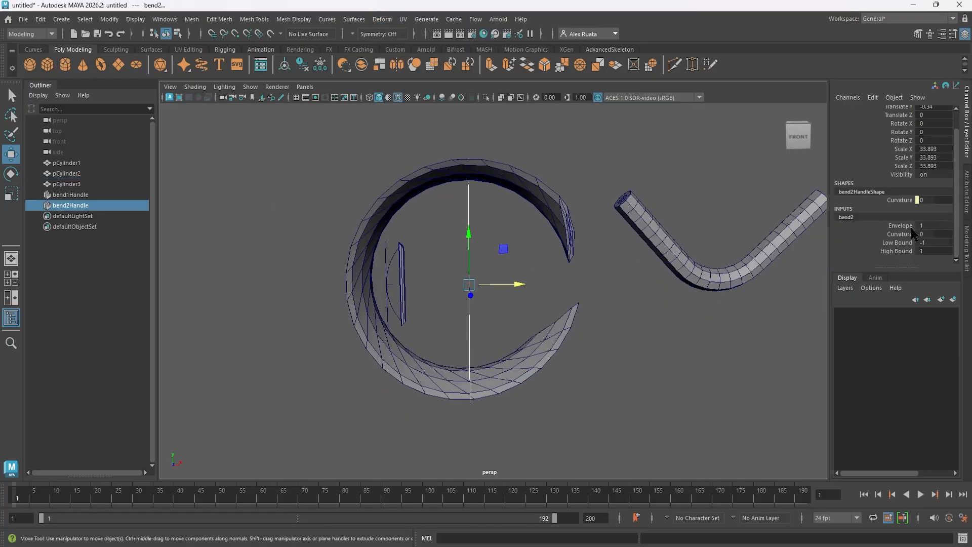
{"action": "type", "text": "5"}
{"action": "key", "text": "Return"}
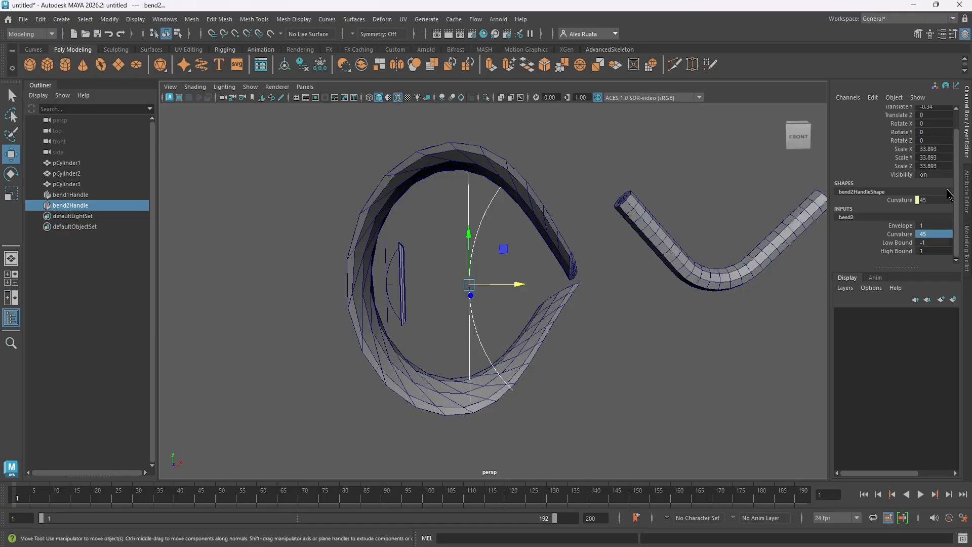
{"action": "left_click_drag", "start_coordinate": [510, 285], "coordinate": [499, 314], "text": "alt"}
{"action": "left_click_drag", "start_coordinate": [475, 250], "coordinate": [404, 197]}
{"action": "key", "text": "ctrl+z"}
{"action": "key", "text": "ctrl+z"}
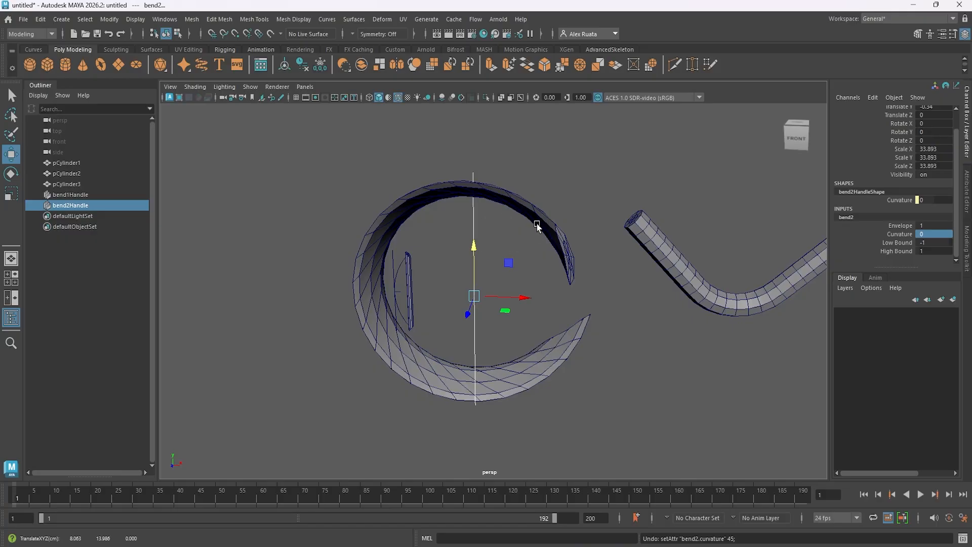
Set the new bend's curvature to 90 and try moving its handle along Z, undoing the move
{"action": "left_click", "coordinate": [937, 236]}
{"action": "type", "text": "90"}
{"action": "key", "text": "Return"}
{"action": "left_click_drag", "start_coordinate": [478, 344], "coordinate": [463, 348], "text": "alt"}
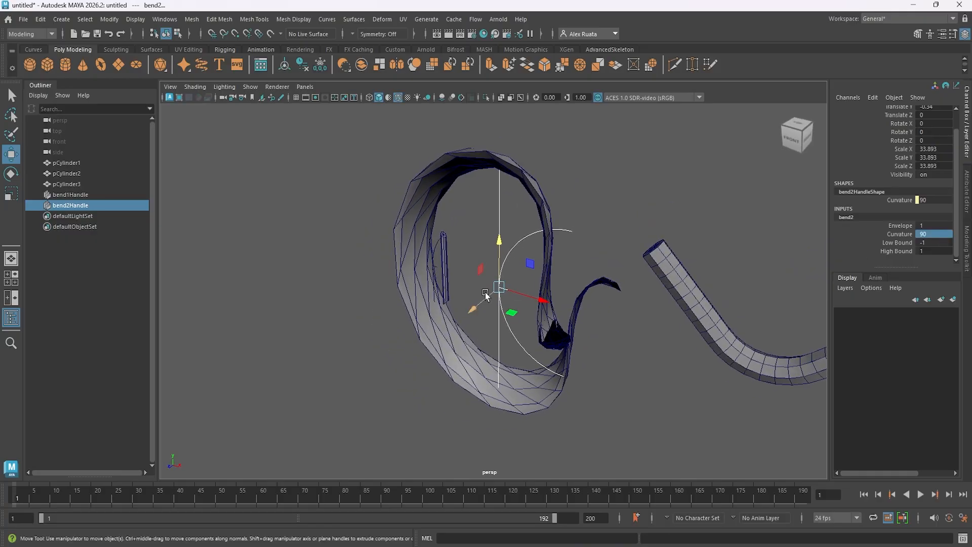
{"action": "left_click_drag", "start_coordinate": [469, 300], "coordinate": [445, 317]}
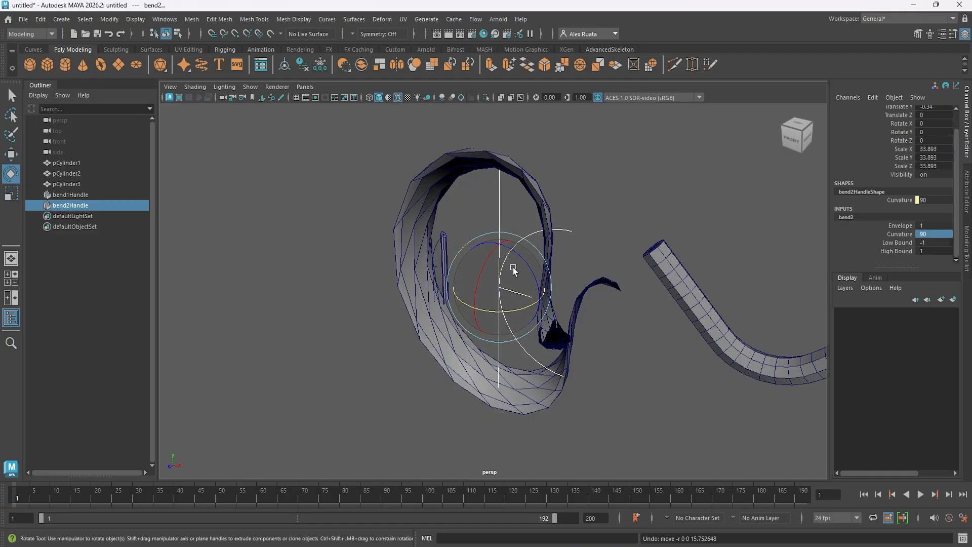
Rotate the C-shaped cylinder's bend handle around X and set its Rotate X to -90
{"action": "left_click_drag", "start_coordinate": [477, 269], "coordinate": [536, 234]}
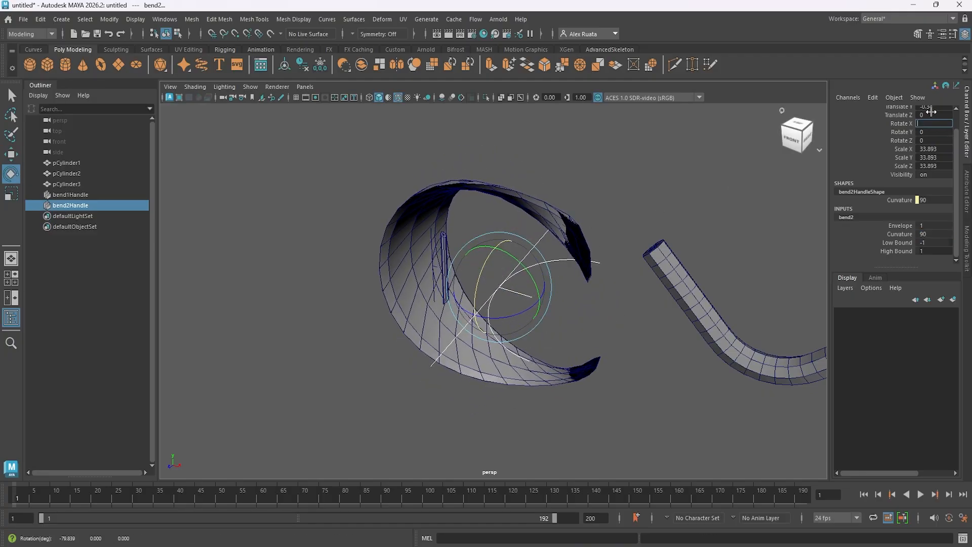
{"action": "type", "text": "-90"}
{"action": "key", "text": "Return"}
Rotate the bend handle freely to about -100.094, -6.546 and 139.258 degrees, and scale it uniformly to about 57.7
{"action": "left_click_drag", "start_coordinate": [664, 265], "coordinate": [539, 244], "text": "alt"}
{"action": "left_click_drag", "start_coordinate": [563, 294], "coordinate": [510, 373], "text": "alt"}
{"action": "left_click_drag", "start_coordinate": [511, 336], "coordinate": [496, 372], "text": "alt"}
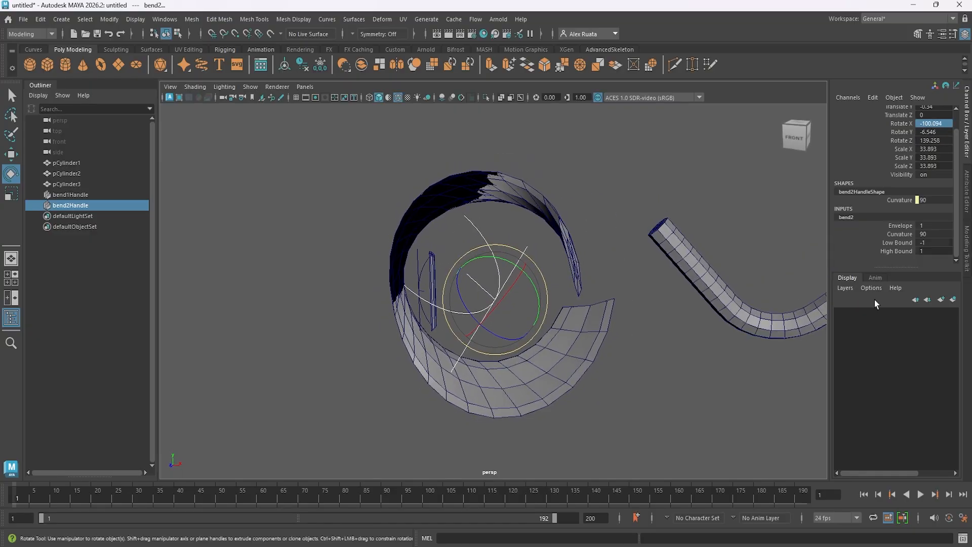
{"action": "left_click_drag", "start_coordinate": [495, 316], "coordinate": [670, 273]}
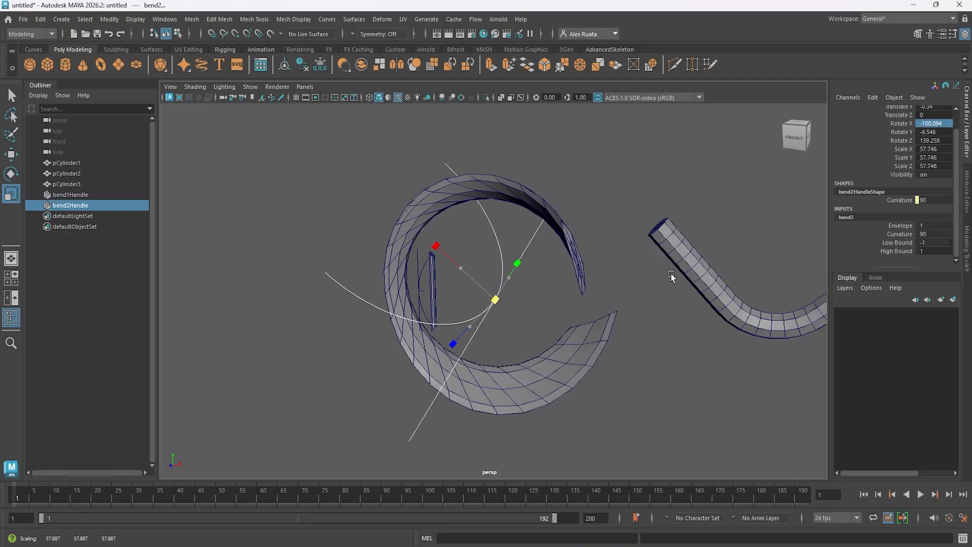
{"action": "left_click_drag", "start_coordinate": [729, 267], "coordinate": [601, 345], "text": "alt"}
Select the C-shaped cylinder and scale it along Z to about -3.545, so it deforms through the bend
{"action": "left_click", "coordinate": [566, 226]}
{"action": "left_click_drag", "start_coordinate": [566, 228], "coordinate": [522, 296], "text": "alt"}
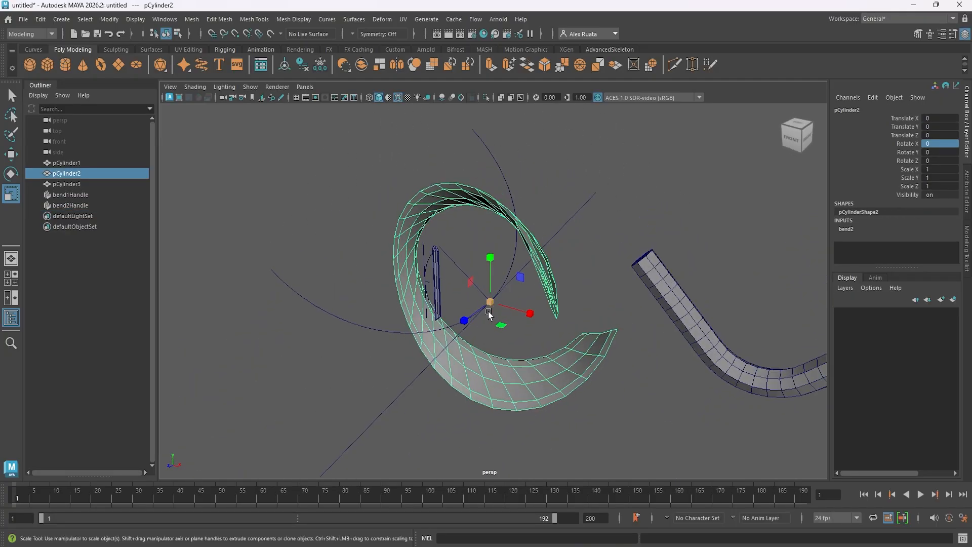
{"action": "left_click_drag", "start_coordinate": [465, 320], "coordinate": [675, 237]}
{"action": "left_click_drag", "start_coordinate": [421, 394], "coordinate": [510, 379], "text": "alt"}
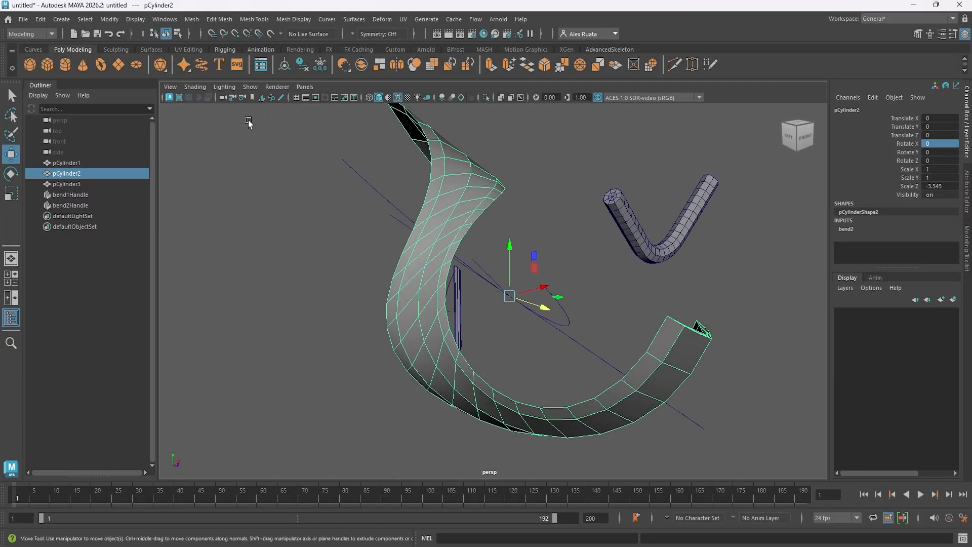
Delete the history of the rescaled cylinder to bake in its bend deformation
{"action": "left_click", "coordinate": [50, 18]}
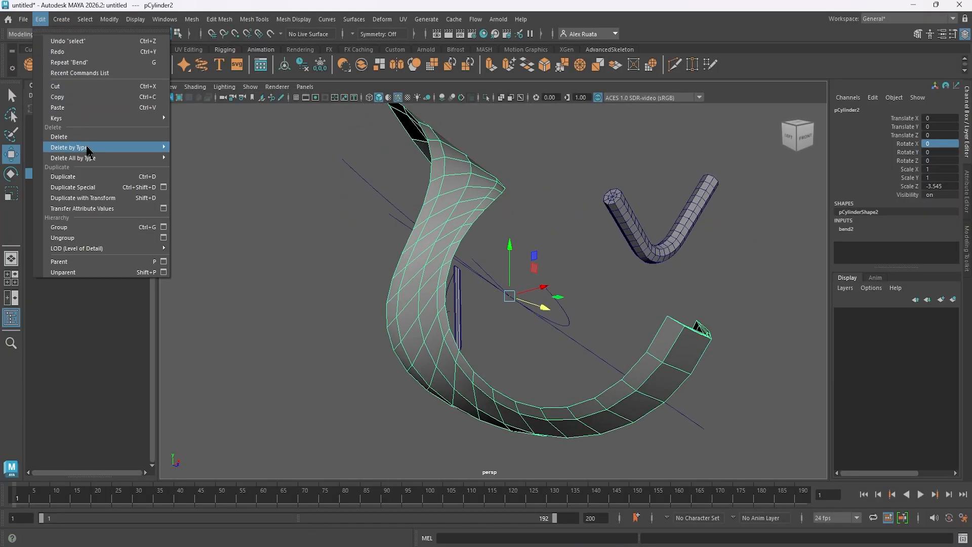
{"action": "left_click", "coordinate": [202, 148]}
{"action": "left_click_drag", "start_coordinate": [299, 211], "coordinate": [2, 181], "text": "alt"}
Delete the small upright cylinder together with its bend handle
{"action": "left_click", "coordinate": [67, 162]}
{"action": "left_click_drag", "start_coordinate": [395, 276], "coordinate": [414, 274], "text": "alt"}
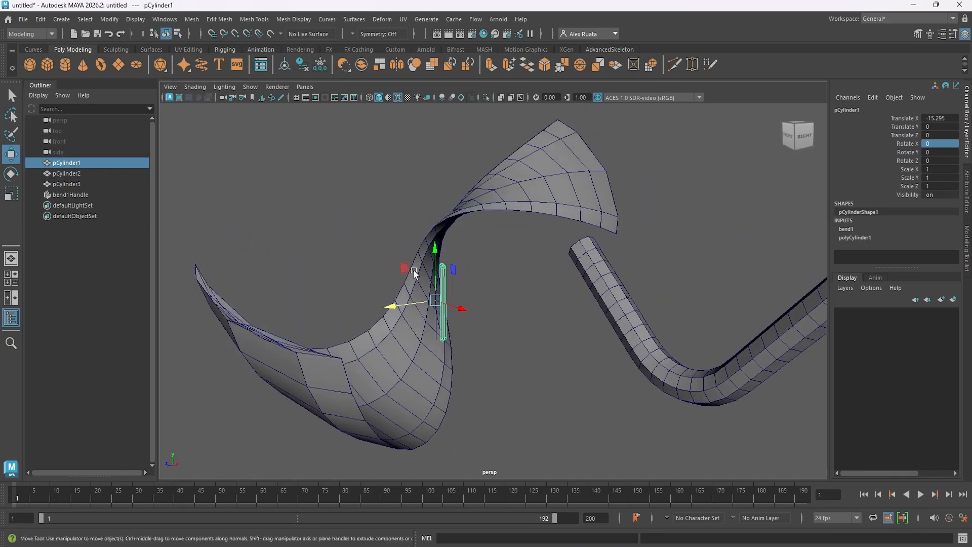
{"action": "left_click", "coordinate": [81, 195], "text": "ctrl"}
{"action": "key", "text": "Delete"}
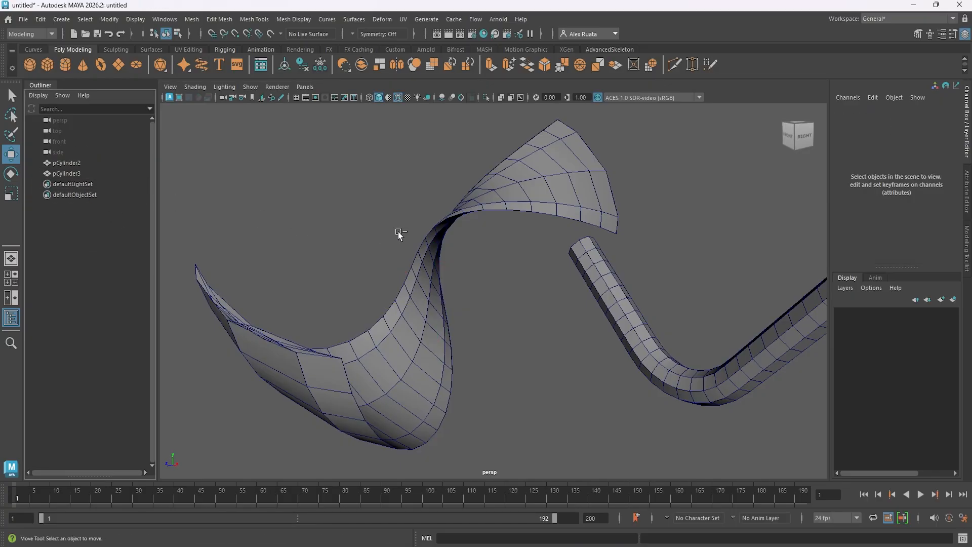
{"action": "left_click_drag", "start_coordinate": [400, 235], "coordinate": [413, 273], "text": "alt"}
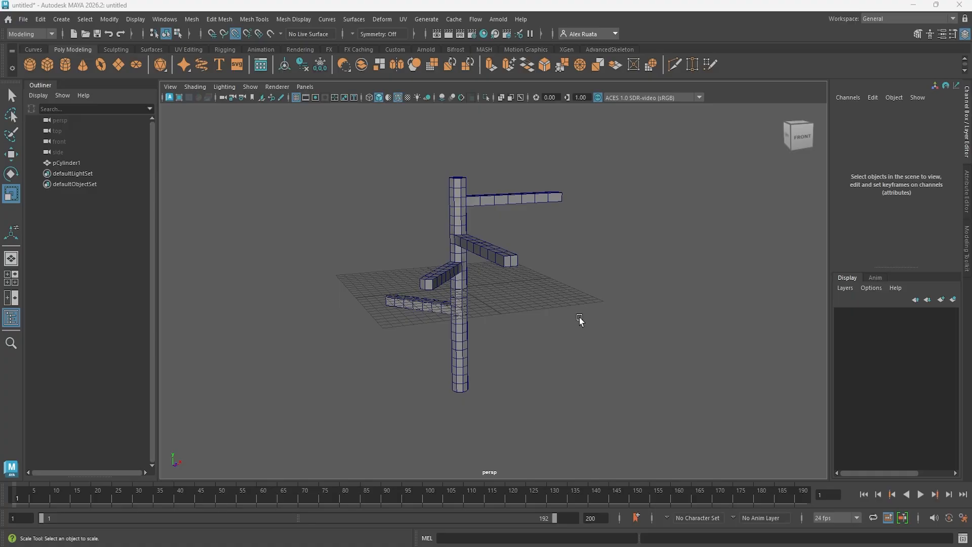
Select the cylinder trunk with four extruded branches and delete its construction history
{"action": "left_click_drag", "start_coordinate": [439, 245], "coordinate": [468, 325], "text": "alt"}
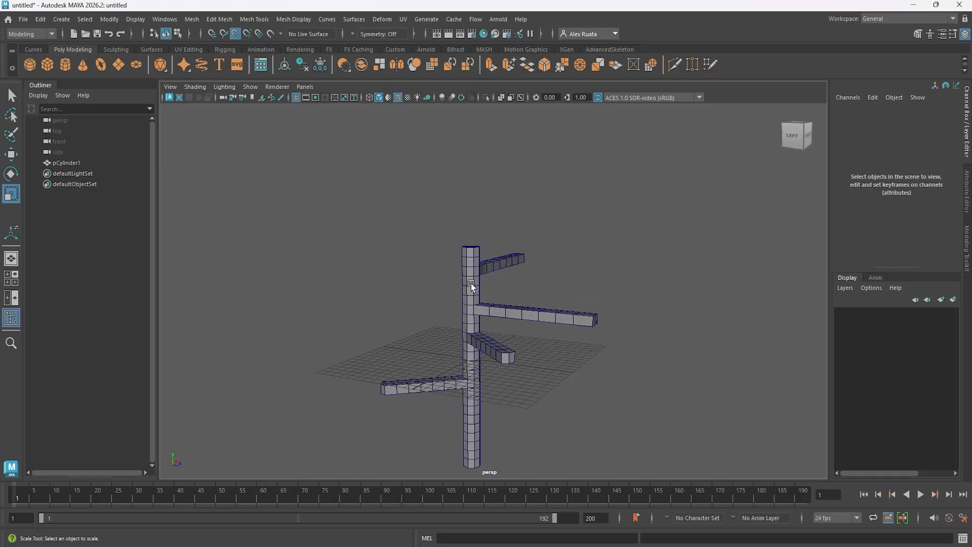
{"action": "left_click", "coordinate": [463, 332]}
{"action": "key", "text": "w"}
{"action": "left_click_drag", "start_coordinate": [613, 364], "coordinate": [469, 283], "text": "alt"}
{"action": "left_click", "coordinate": [41, 19]}
{"action": "mouse_move", "coordinate": [89, 151]}
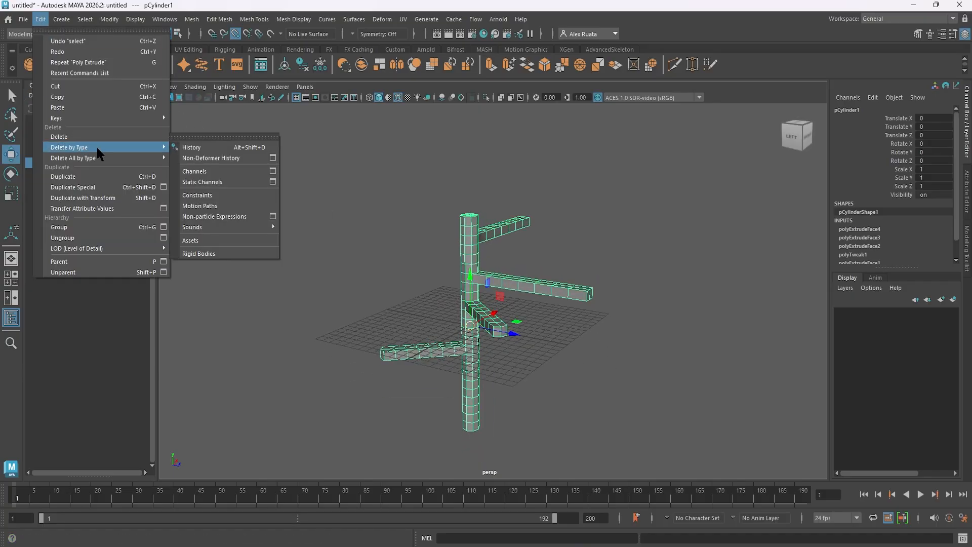
{"action": "left_click", "coordinate": [228, 151]}
In vertex mode, select all vertices of the lowest branch from the front view and return to the perspective view
{"action": "middle_click_drag", "start_coordinate": [512, 309], "coordinate": [521, 274], "text": "alt"}
{"action": "left_click_drag", "start_coordinate": [522, 273], "coordinate": [472, 266], "text": "alt"}
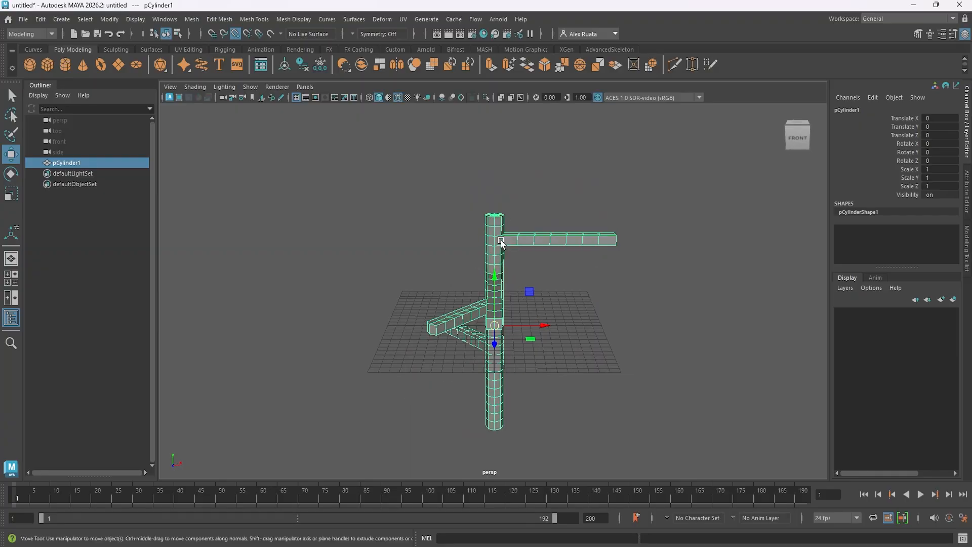
{"action": "right_click_drag", "start_coordinate": [501, 240], "coordinate": [480, 239]}
{"action": "left_click_drag", "start_coordinate": [491, 263], "coordinate": [492, 302], "text": "alt"}
{"action": "left_click_drag", "start_coordinate": [539, 346], "coordinate": [507, 329], "text": "alt"}
{"action": "key", "text": "space"}
{"action": "key", "text": "space"}
{"action": "scroll", "coordinate": [480, 399], "scroll_direction": "down", "scroll_amount": 5}
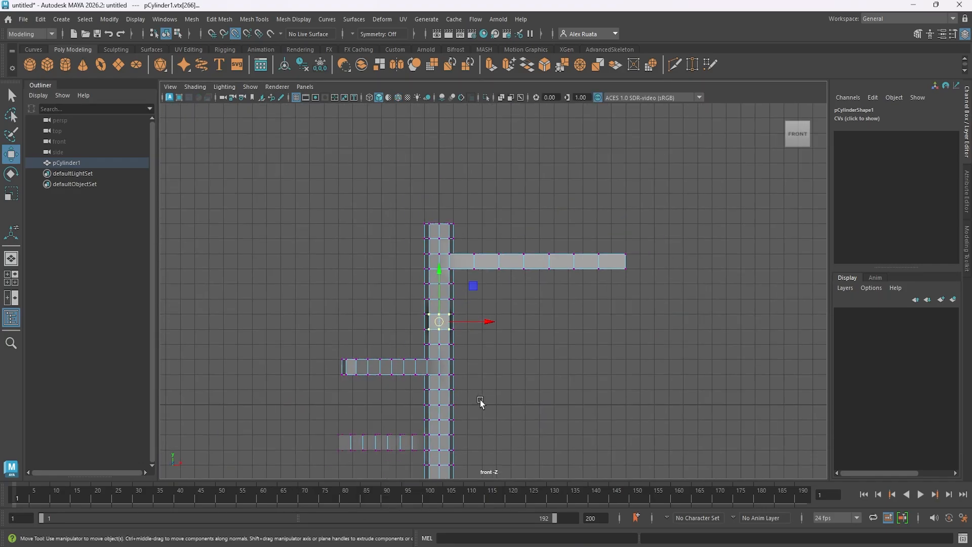
{"action": "middle_click_drag", "start_coordinate": [439, 400], "coordinate": [455, 330], "text": "alt"}
{"action": "scroll", "coordinate": [469, 299], "scroll_direction": "up", "scroll_amount": 5}
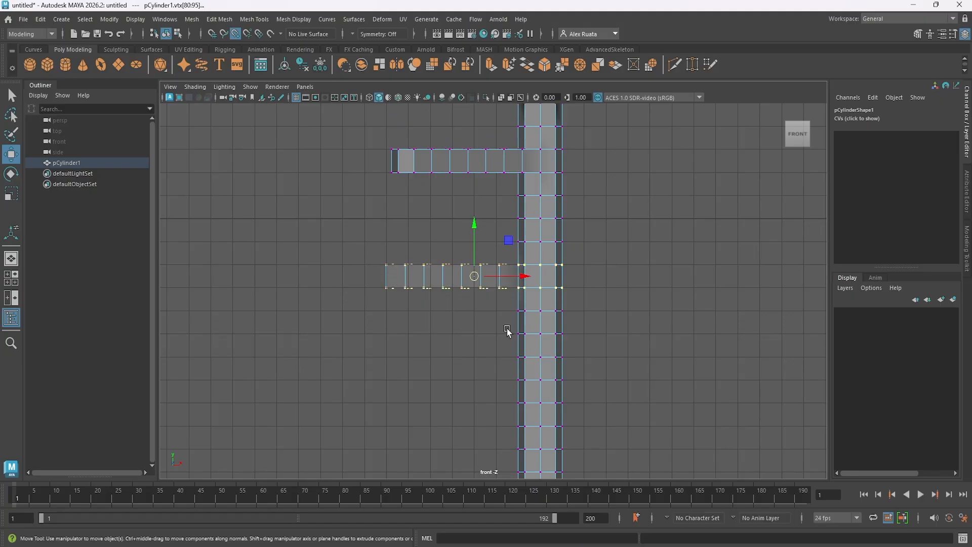
{"action": "key", "text": "space"}
{"action": "key", "text": "space"}
{"action": "left_click_drag", "start_coordinate": [560, 307], "coordinate": [559, 271], "text": "alt"}
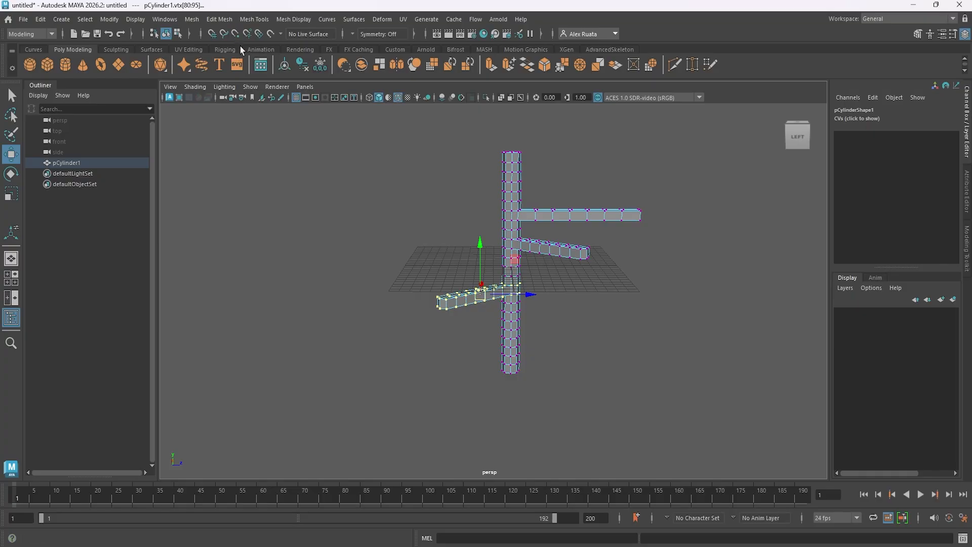
Add a nonlinear Bend deformer to the selected vertices of the lowest branch
{"action": "left_click_drag", "start_coordinate": [400, 225], "coordinate": [395, 237], "text": "alt"}
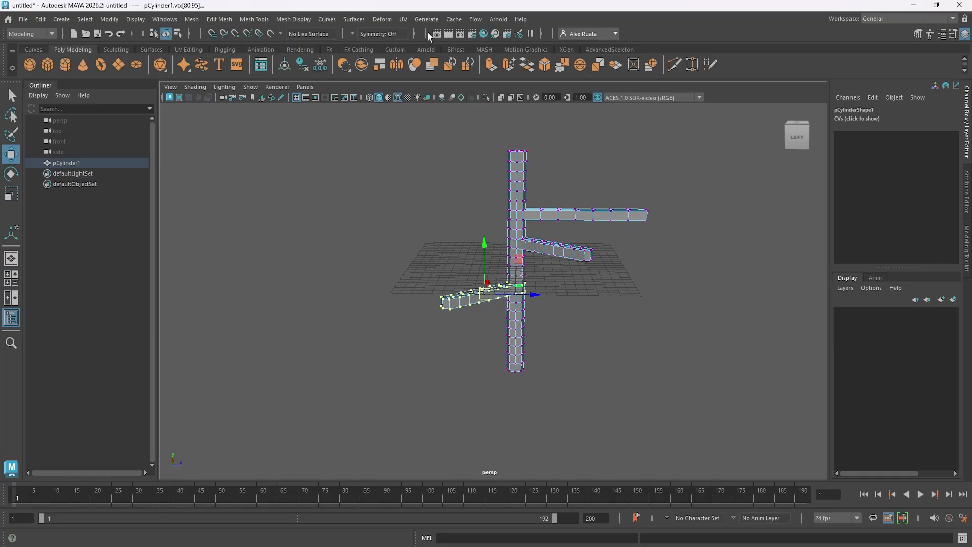
{"action": "left_click", "coordinate": [381, 20]}
{"action": "mouse_move", "coordinate": [432, 227]}
{"action": "left_click", "coordinate": [524, 228]}
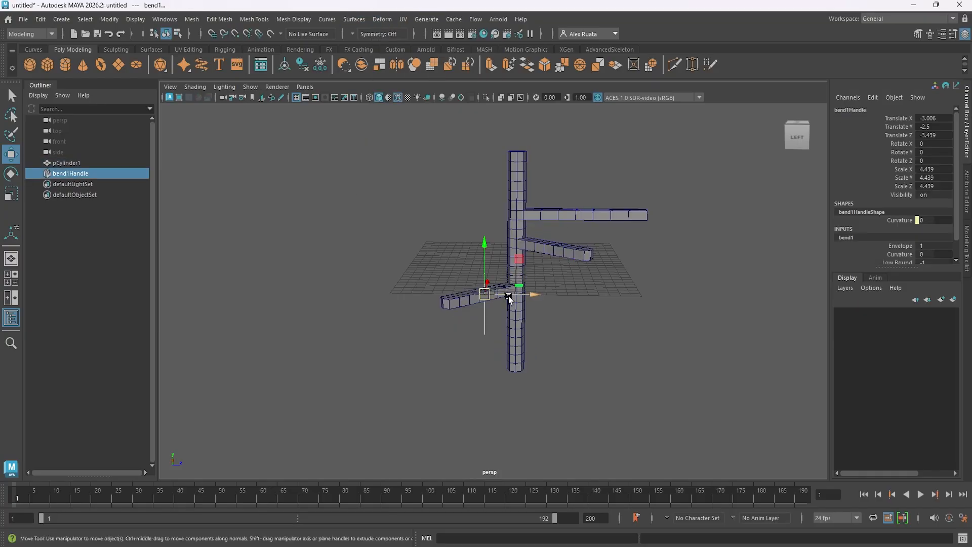
{"action": "key", "text": "f"}
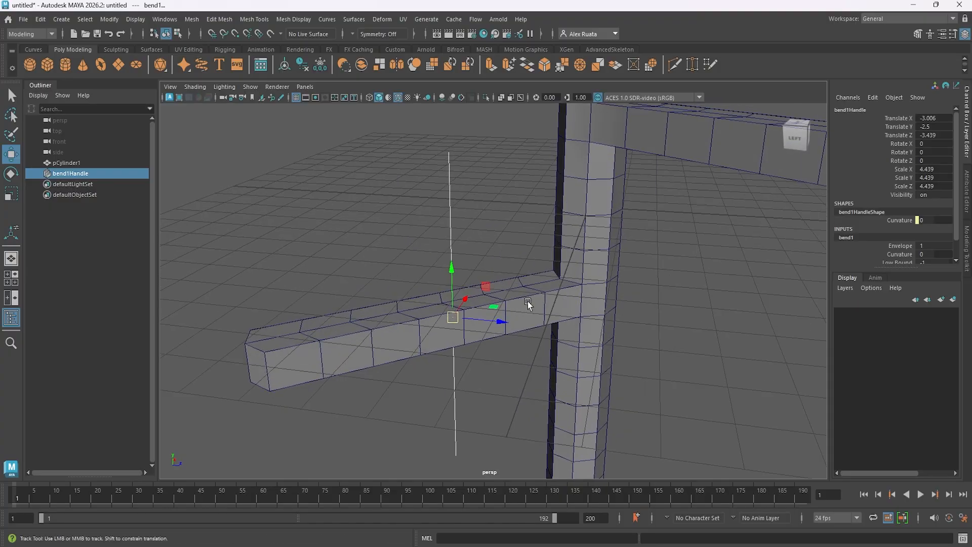
Set the curvature of the lowest branch's bend to 90
{"action": "middle_click_drag", "start_coordinate": [528, 303], "coordinate": [563, 284], "text": "alt"}
{"action": "left_click_drag", "start_coordinate": [550, 329], "coordinate": [539, 302], "text": "alt"}
{"action": "scroll", "coordinate": [539, 302], "scroll_direction": "down", "scroll_amount": 5}
{"action": "scroll", "coordinate": [906, 228], "scroll_direction": "down", "scroll_amount": 2}
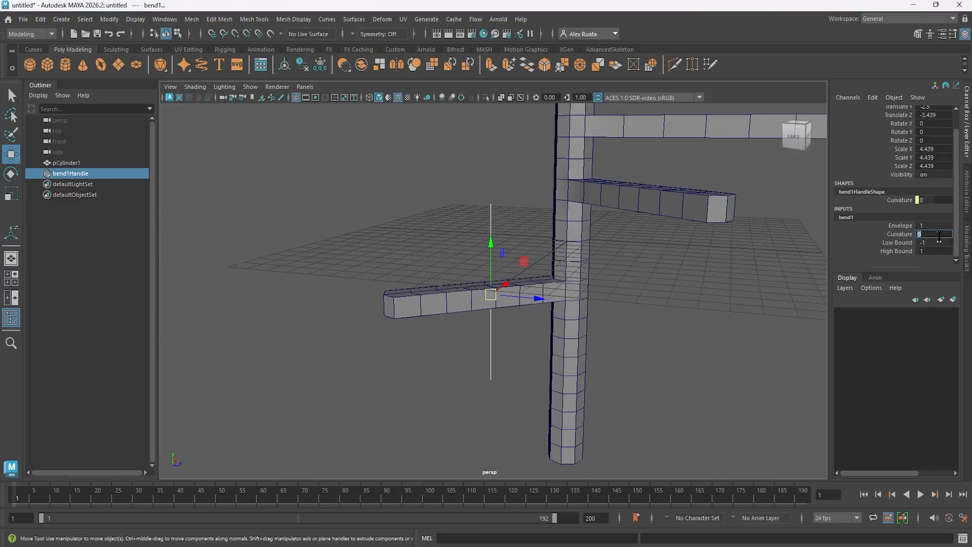
{"action": "type", "text": "90"}
{"action": "key", "text": "Return"}
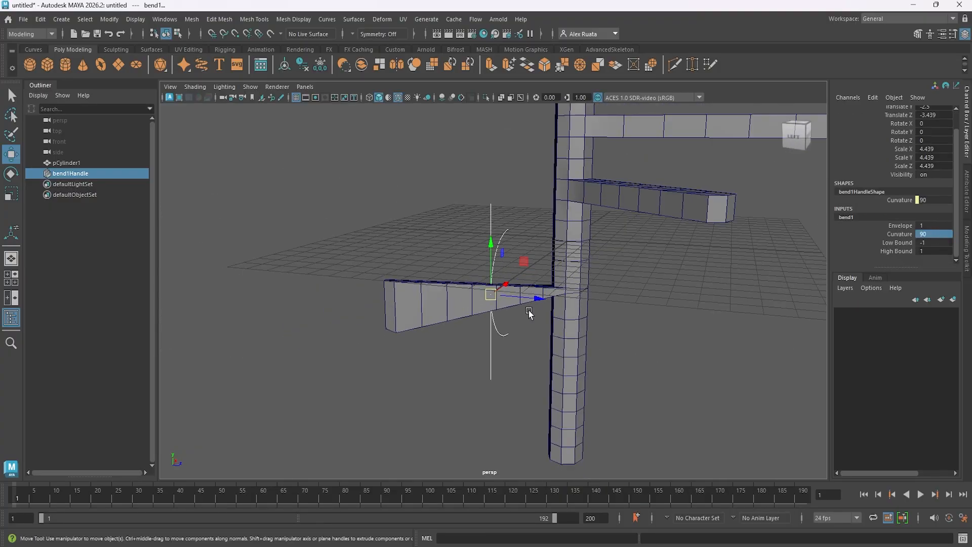
Rotate the lowest branch's bend handle to about -6.3, 2.4 and 20.3 degrees and lower it to about Y -3.55
{"action": "left_click_drag", "start_coordinate": [526, 309], "coordinate": [526, 352], "text": "alt"}
{"action": "key", "text": "e"}
{"action": "left_click_drag", "start_coordinate": [542, 274], "coordinate": [549, 303]}
{"action": "left_click_drag", "start_coordinate": [535, 334], "coordinate": [439, 301], "text": "alt"}
{"action": "key", "text": "w"}
{"action": "left_click_drag", "start_coordinate": [466, 250], "coordinate": [469, 272]}
{"action": "left_click_drag", "start_coordinate": [449, 287], "coordinate": [477, 196], "text": "alt"}
{"action": "key", "text": "e"}
{"action": "left_click", "coordinate": [472, 265]}
In vertex mode, select the trunk's top section with its upper branch and add a nonlinear Bend deformer to those vertices
{"action": "right_click_drag", "start_coordinate": [477, 195], "coordinate": [454, 216]}
{"action": "left_click_drag", "start_coordinate": [454, 217], "coordinate": [466, 306], "text": "alt"}
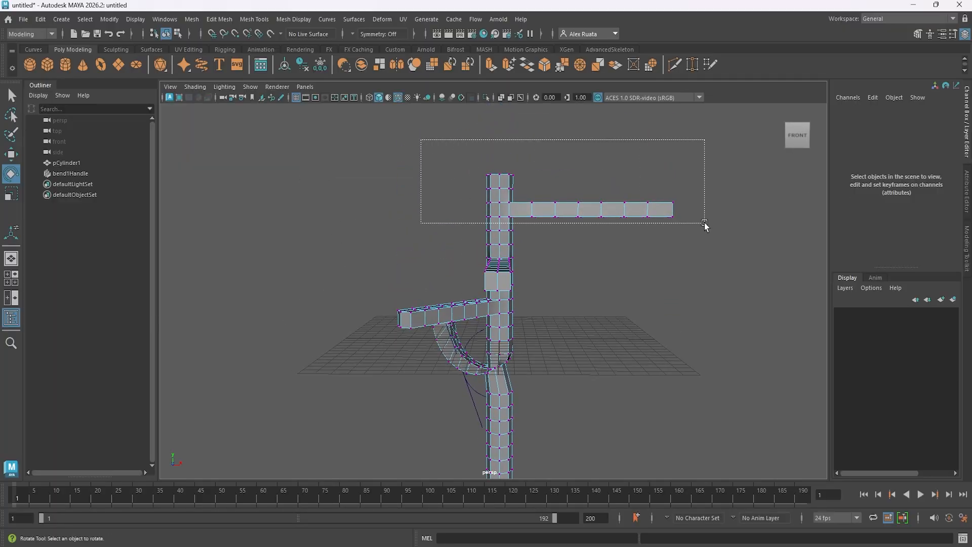
{"action": "left_click_drag", "start_coordinate": [720, 225], "coordinate": [722, 224]}
{"action": "left_click_drag", "start_coordinate": [635, 241], "coordinate": [582, 284], "text": "alt"}
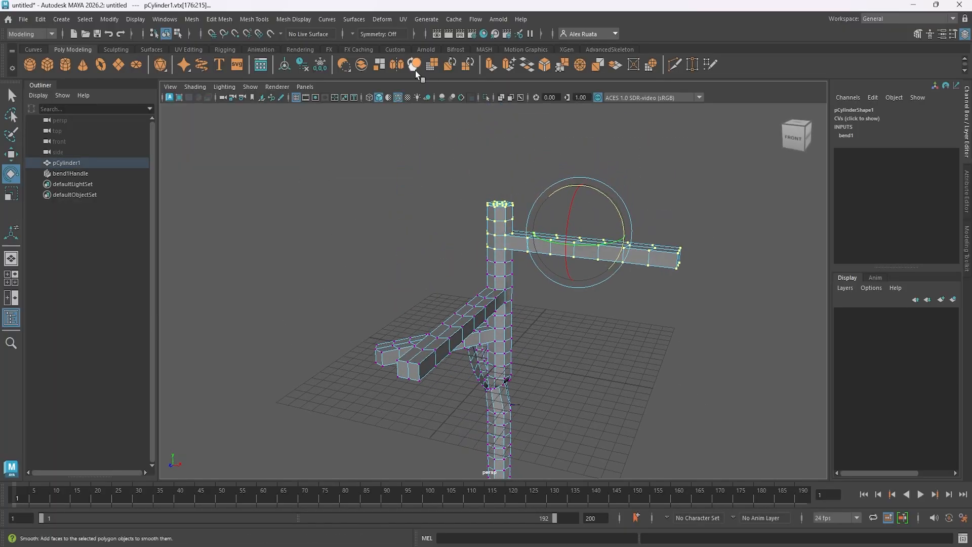
{"action": "left_click", "coordinate": [382, 19]}
{"action": "left_click", "coordinate": [514, 224]}
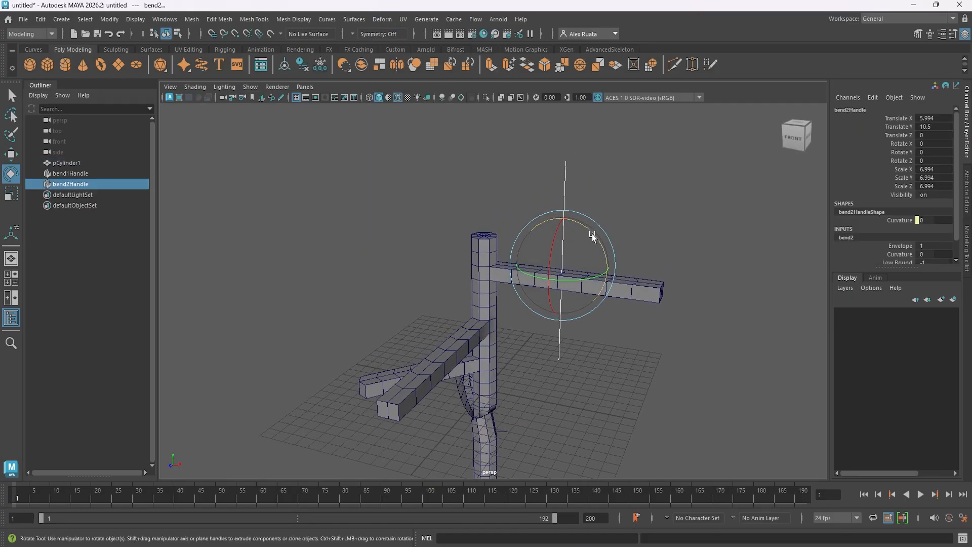
Rotate the upper bend handle to about 82.8 degrees on Z, set its curvature to 45, and move it to about X -0.05
{"action": "type", "text": "45"}
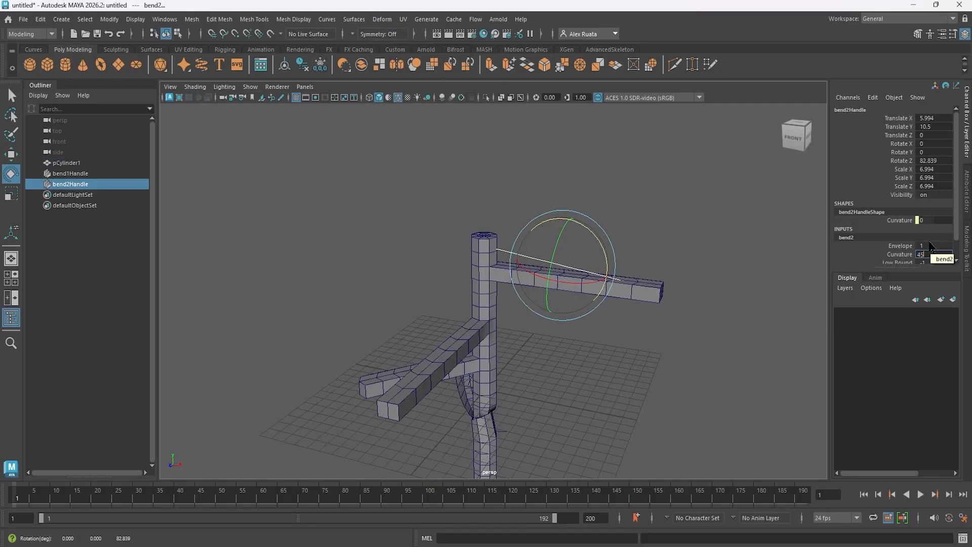
{"action": "key", "text": "Return"}
{"action": "key", "text": "w"}
{"action": "left_click_drag", "start_coordinate": [607, 277], "coordinate": [497, 271]}
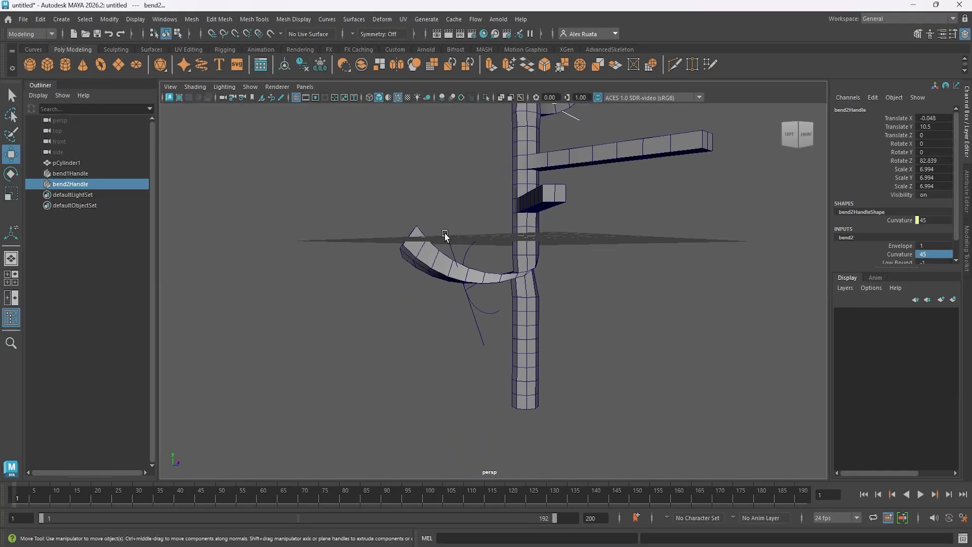
Try deleting the lowest branch's bend handle and undo the deletion
{"action": "left_click_drag", "start_coordinate": [445, 235], "coordinate": [512, 349], "text": "alt"}
{"action": "left_click", "coordinate": [497, 311]}
{"action": "key", "text": "Delete"}
{"action": "key", "text": "ctrl+z"}
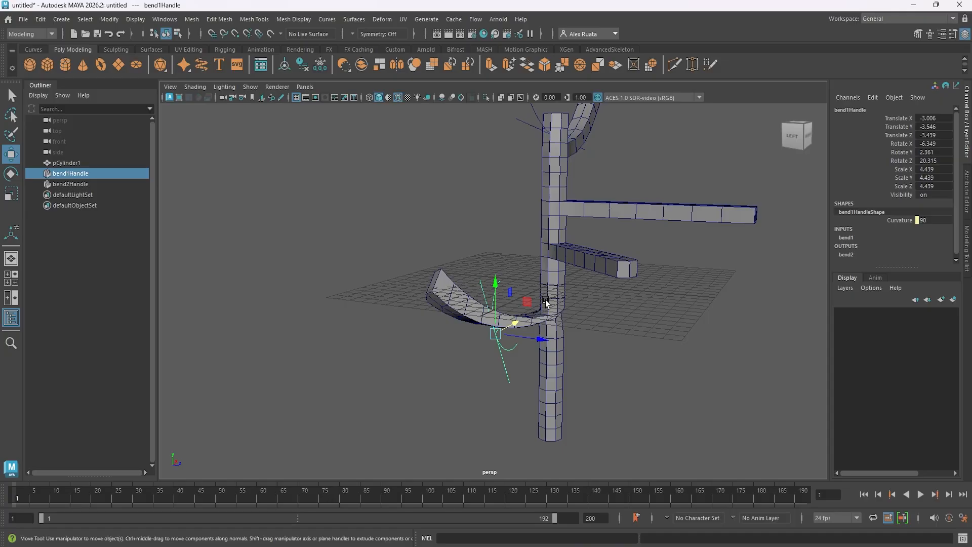
Select the bend handle at the lowest branch and delete it
{"action": "left_click", "coordinate": [563, 275]}
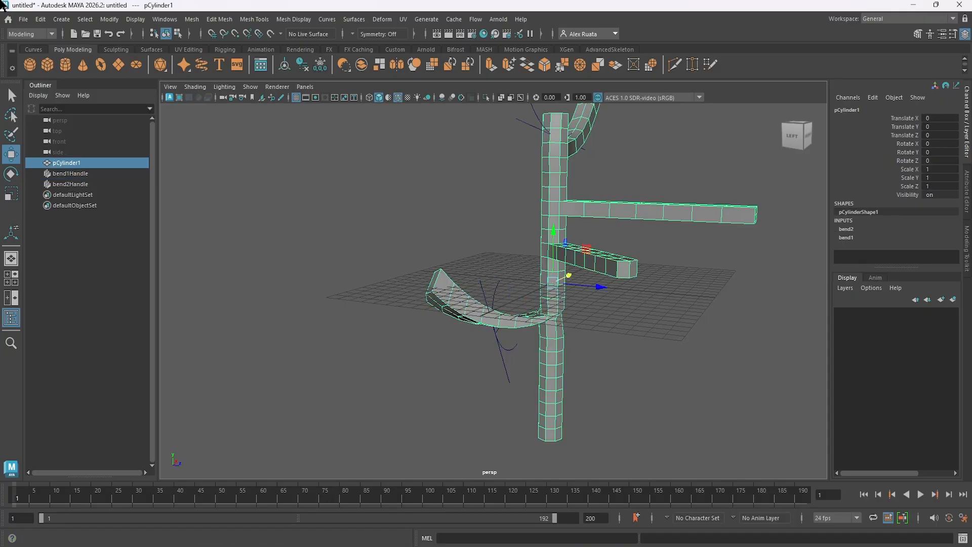
{"action": "left_click", "coordinate": [394, 325]}
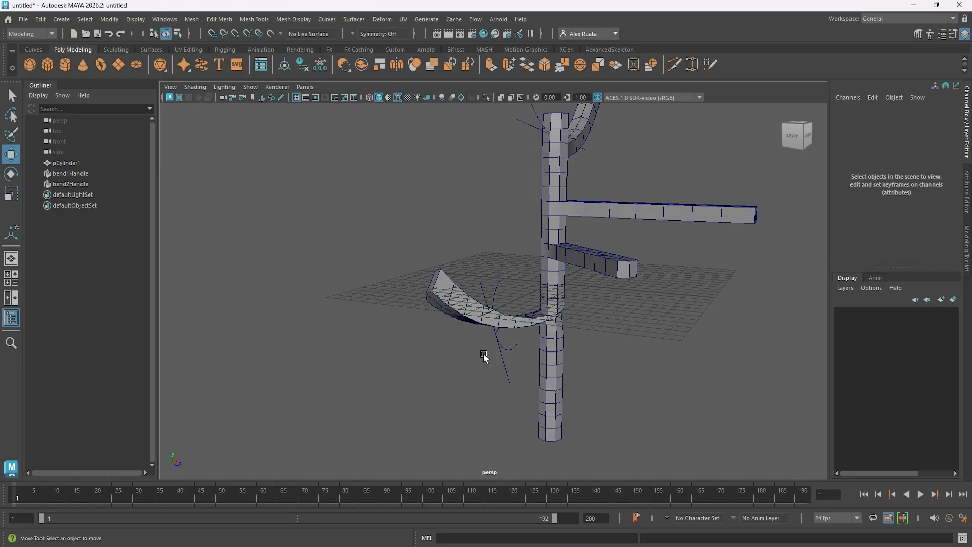
{"action": "left_click", "coordinate": [502, 345]}
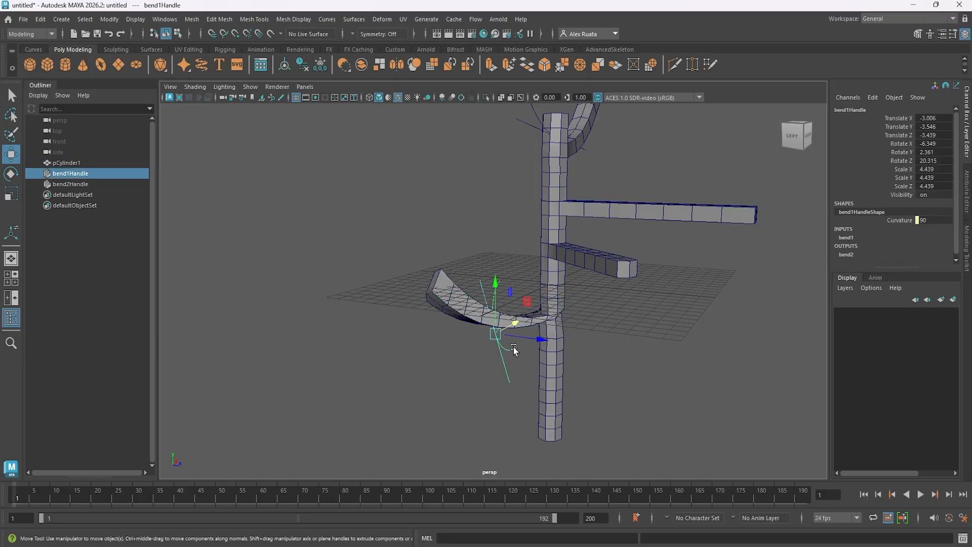
{"action": "left_click", "coordinate": [372, 23]}
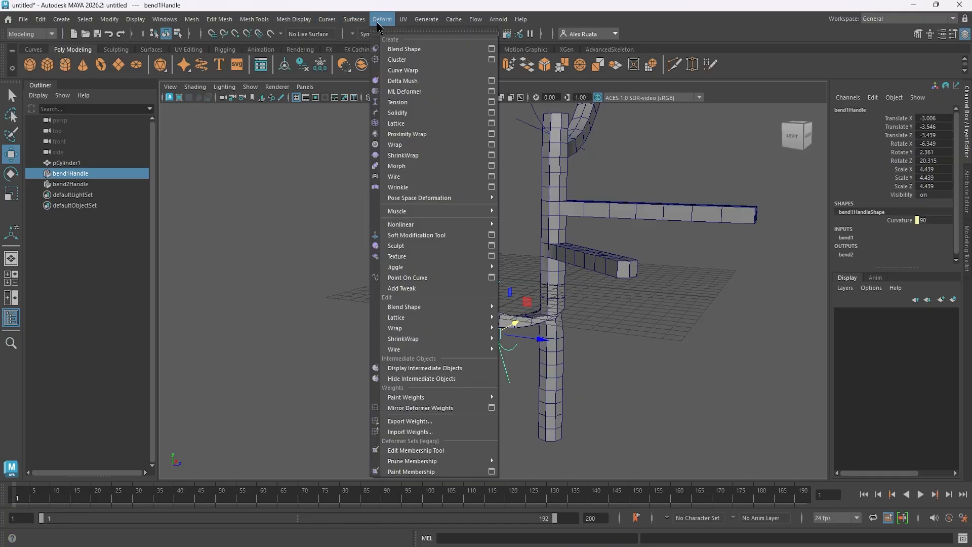
{"action": "left_click", "coordinate": [271, 357]}
{"action": "left_click", "coordinate": [502, 351]}
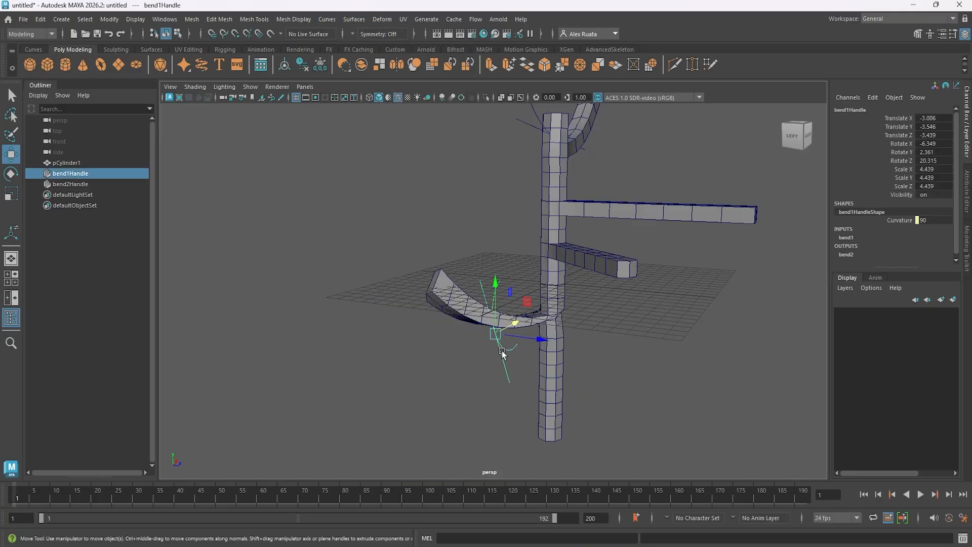
{"action": "key", "text": "Delete"}
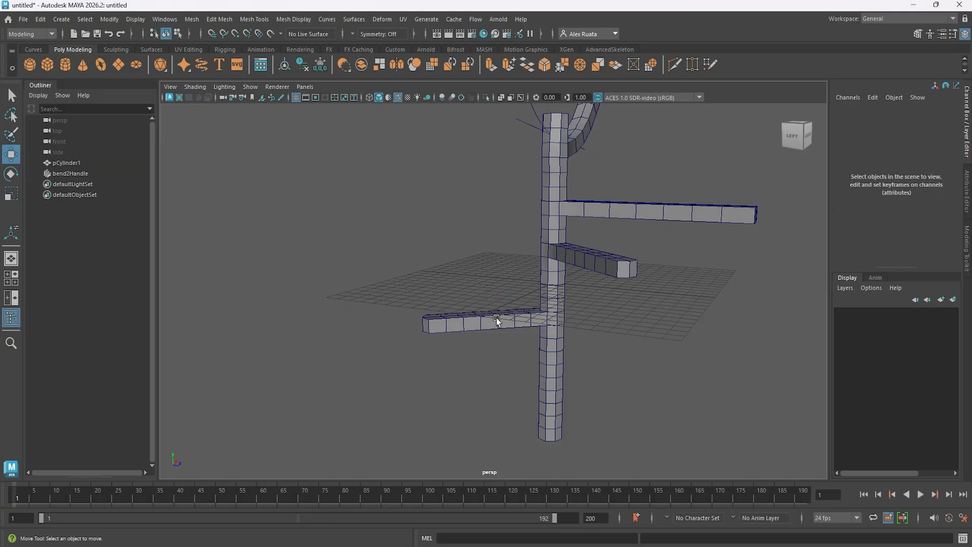
In vertex mode, select the lower trunk together with the lowest branch and add a nonlinear Bend deformer to those vertices
{"action": "left_click_drag", "start_coordinate": [497, 320], "coordinate": [506, 281], "text": "alt"}
{"action": "right_click_drag", "start_coordinate": [506, 281], "coordinate": [466, 246]}
{"action": "left_click_drag", "start_coordinate": [466, 246], "coordinate": [482, 319], "text": "alt"}
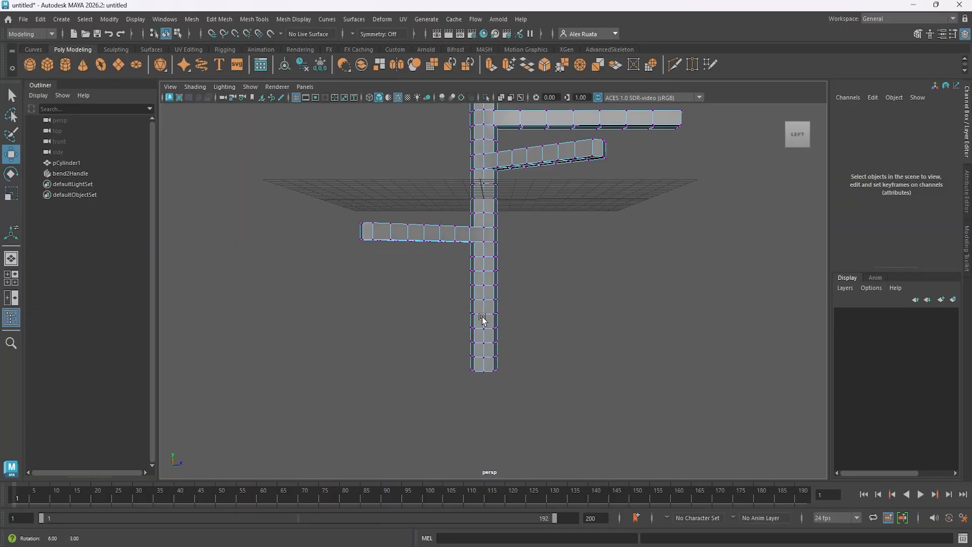
{"action": "left_click_drag", "start_coordinate": [553, 405], "coordinate": [554, 405]}
{"action": "left_click_drag", "start_coordinate": [500, 248], "coordinate": [451, 273], "text": "alt"}
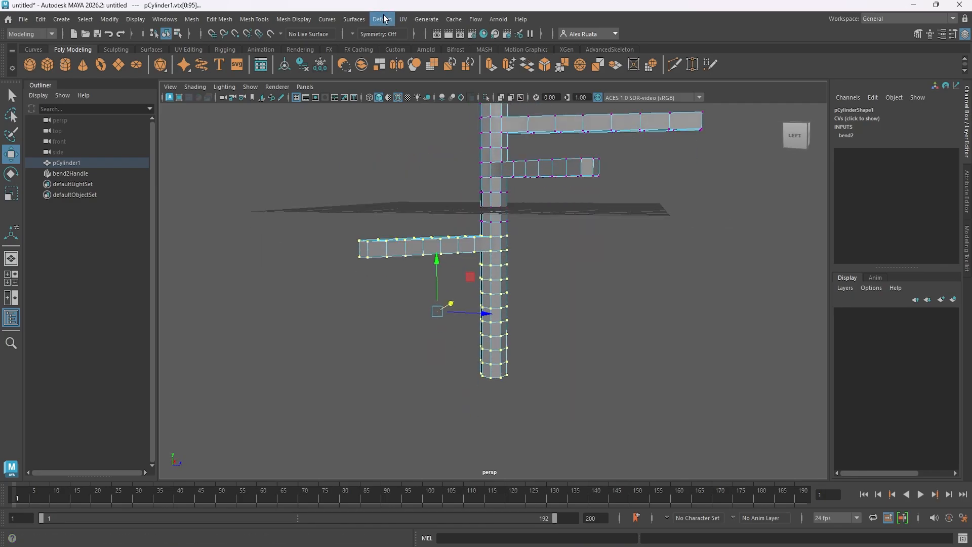
{"action": "left_click", "coordinate": [382, 19]}
{"action": "mouse_move", "coordinate": [446, 223]}
{"action": "left_click", "coordinate": [521, 225]}
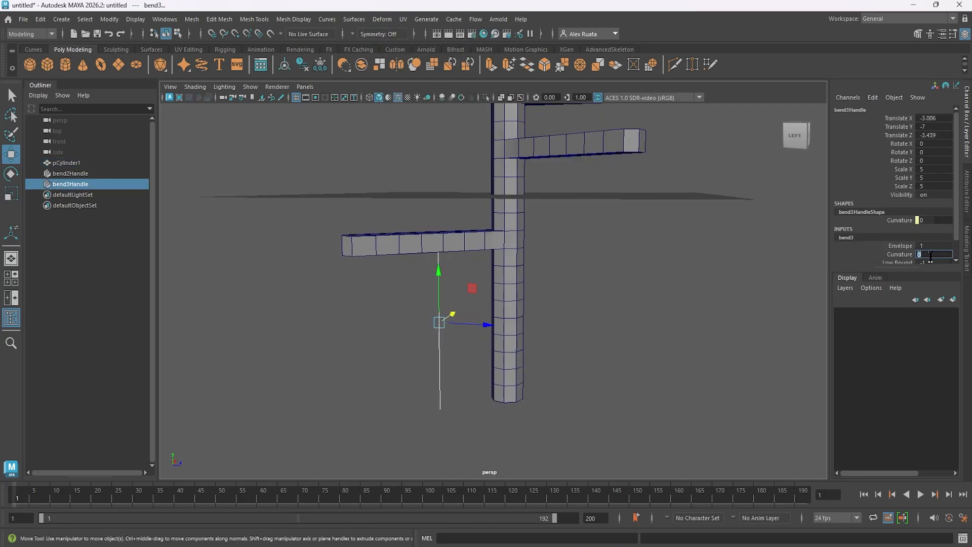
Set the lower trunk bend's curvature to 45, undo the last handle move, and rotate the handle to redirect the bend
{"action": "type", "text": "45"}
{"action": "key", "text": "Return"}
{"action": "mouse_move", "coordinate": [559, 357]}
{"action": "left_mouse_down", "text": "alt"}
{"action": "mouse_move", "coordinate": [412, 289]}
{"action": "mouse_move", "coordinate": [402, 190]}
{"action": "mouse_move", "coordinate": [399, 266]}
{"action": "mouse_move", "coordinate": [566, 311]}
{"action": "mouse_move", "coordinate": [553, 347]}
{"action": "left_mouse_up", "text": "alt"}
{"action": "key", "text": "ctrl+z"}
{"action": "key", "text": "e"}
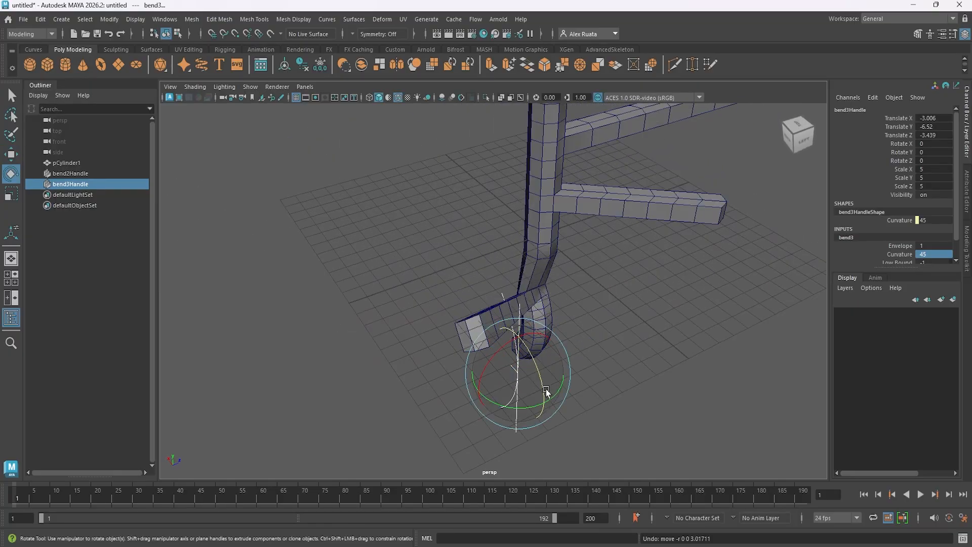
{"action": "left_click_drag", "start_coordinate": [546, 395], "coordinate": [531, 336]}
{"action": "key", "text": "w"}
Select the branched trunk mesh and delete its history to bake in both bends
{"action": "left_click", "coordinate": [508, 262]}
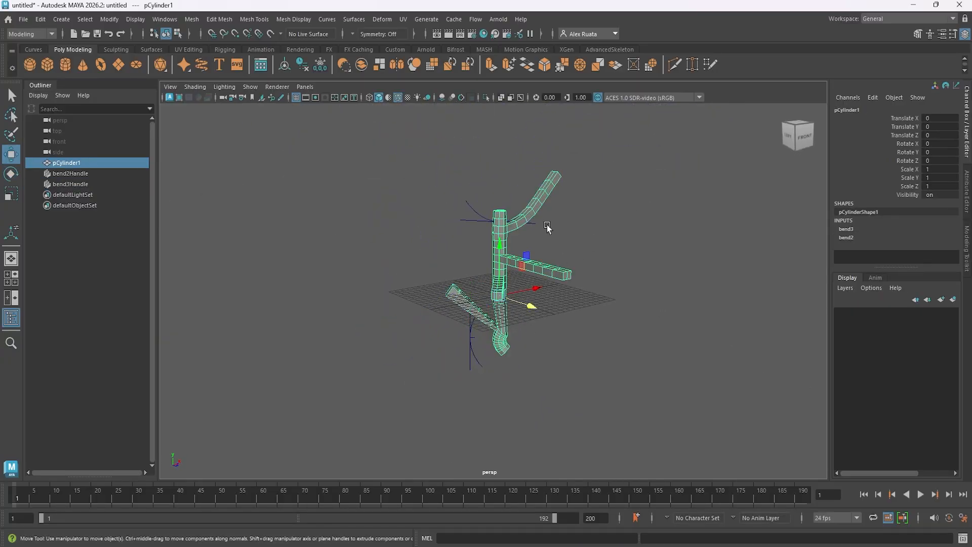
{"action": "left_click", "coordinate": [41, 19]}
{"action": "mouse_move", "coordinate": [101, 148]}
{"action": "left_click", "coordinate": [191, 148]}
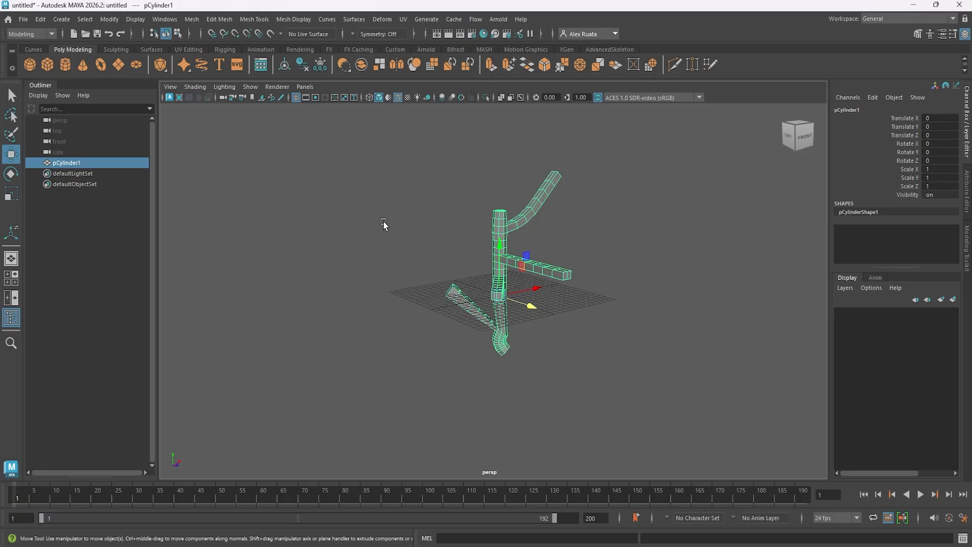
{"action": "left_click_drag", "start_coordinate": [383, 223], "coordinate": [468, 263], "text": "alt"}
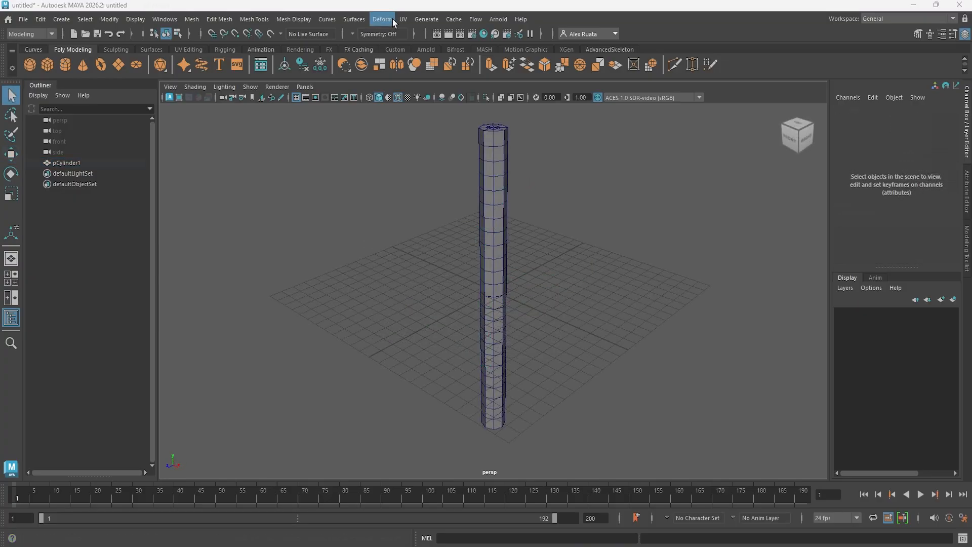
Select the tall upright cylinder and add a nonlinear Flare deformer to it
{"action": "left_click", "coordinate": [382, 19]}
{"action": "mouse_move", "coordinate": [405, 224]}
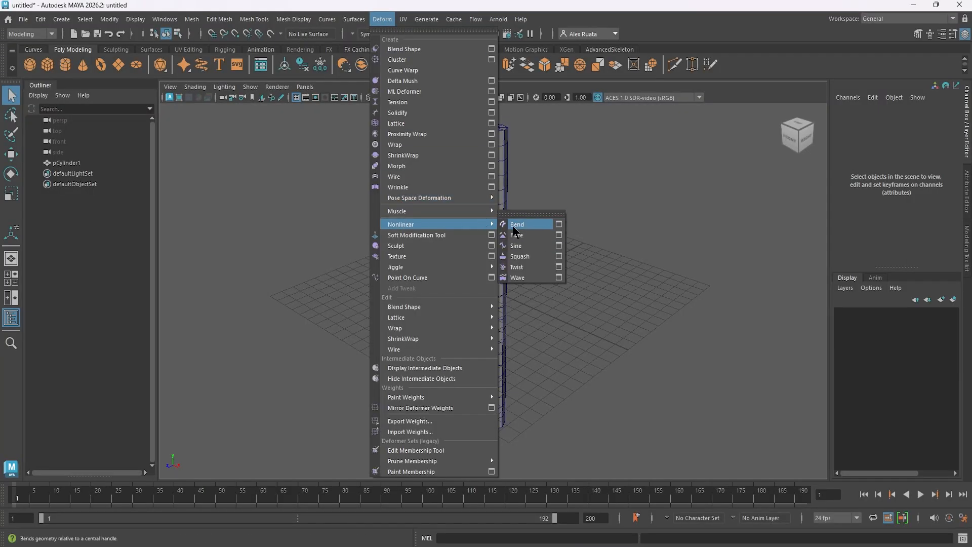
{"action": "left_click", "coordinate": [612, 165]}
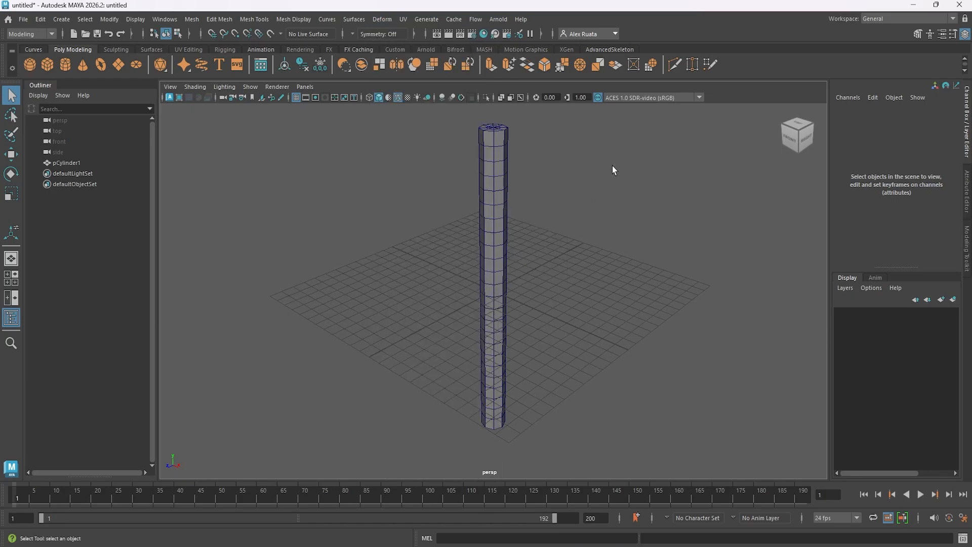
{"action": "left_click", "coordinate": [500, 146]}
{"action": "left_click", "coordinate": [381, 19]}
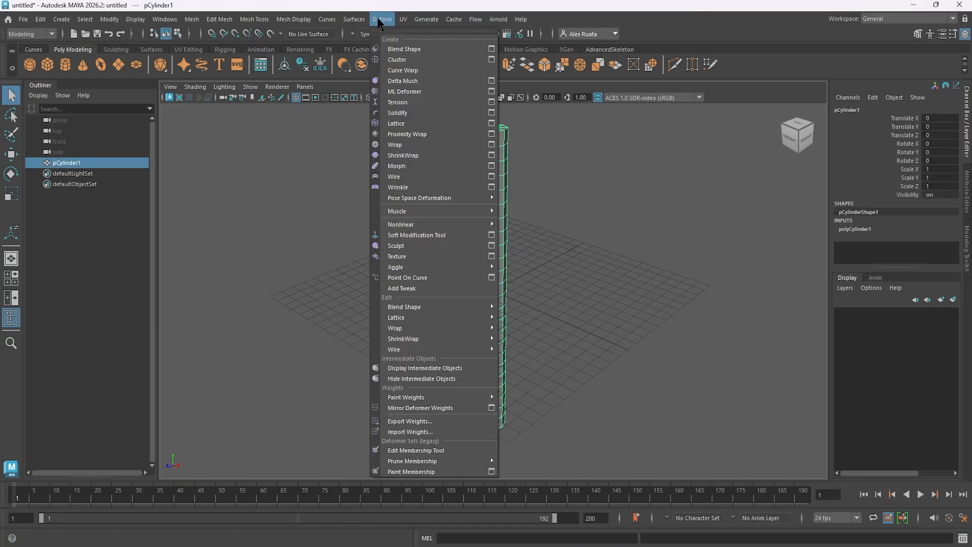
{"action": "mouse_move", "coordinate": [447, 225]}
{"action": "left_click", "coordinate": [514, 236]}
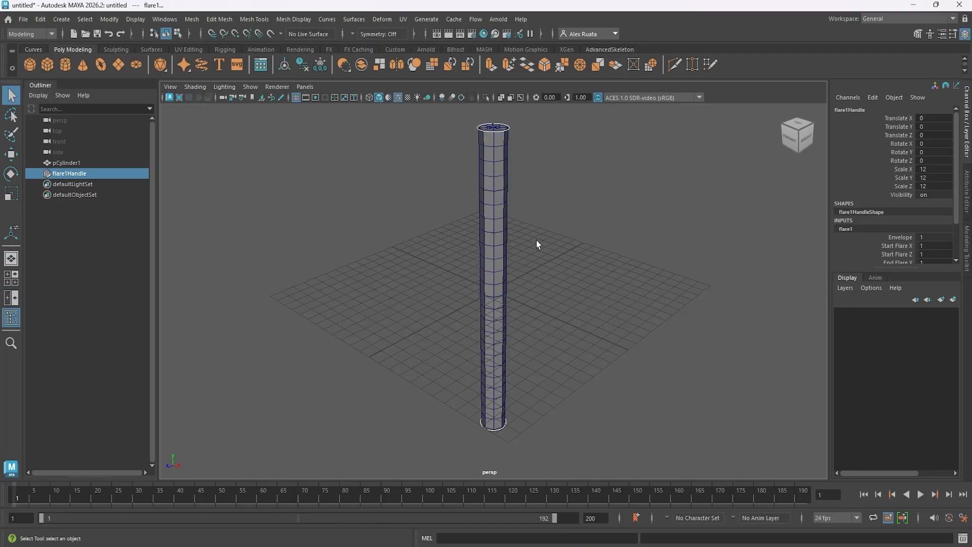
Enlarge the channel list to show all flare attributes, and set Start Flare X to 5 and Start Flare Z to 7
{"action": "left_click_drag", "start_coordinate": [536, 241], "coordinate": [559, 260], "text": "alt"}
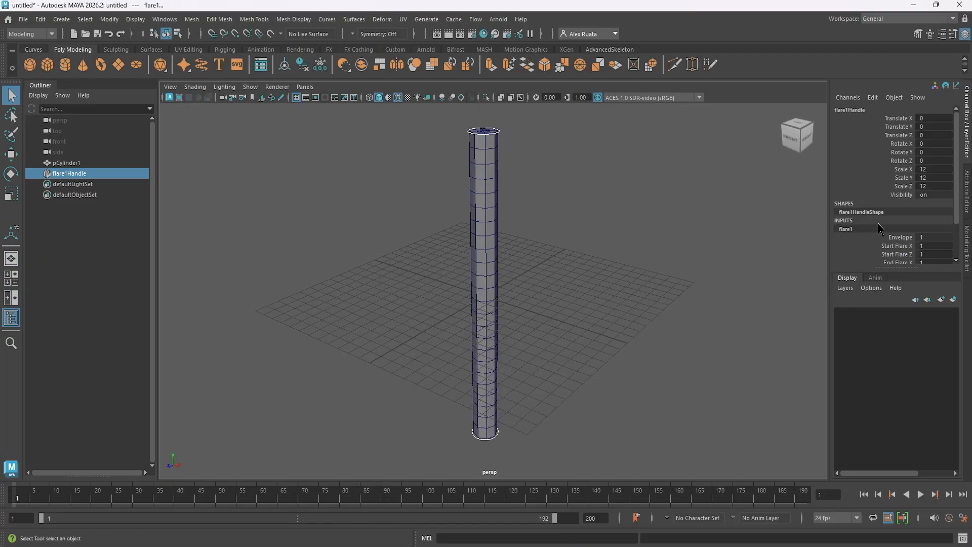
{"action": "left_click_drag", "start_coordinate": [890, 268], "coordinate": [895, 314]}
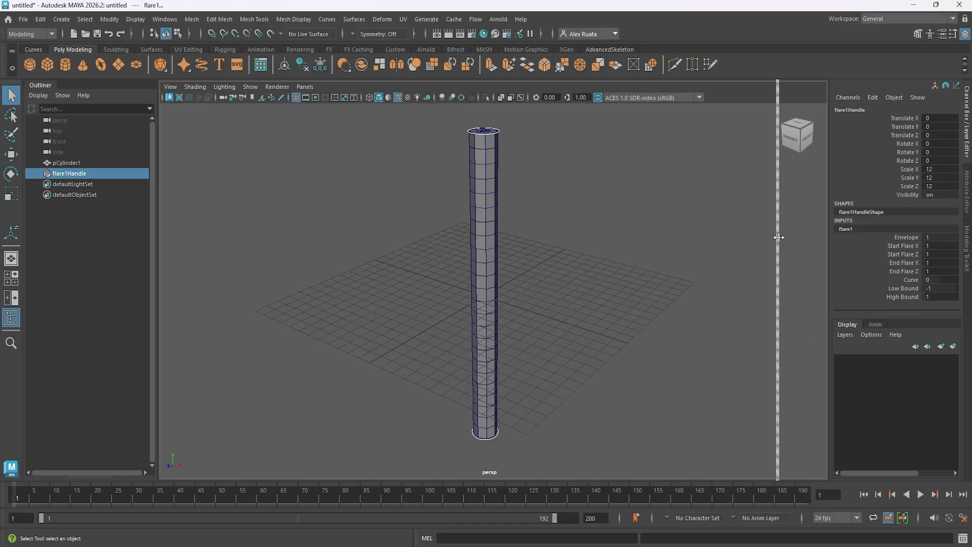
{"action": "left_click_drag", "start_coordinate": [779, 237], "coordinate": [775, 238]}
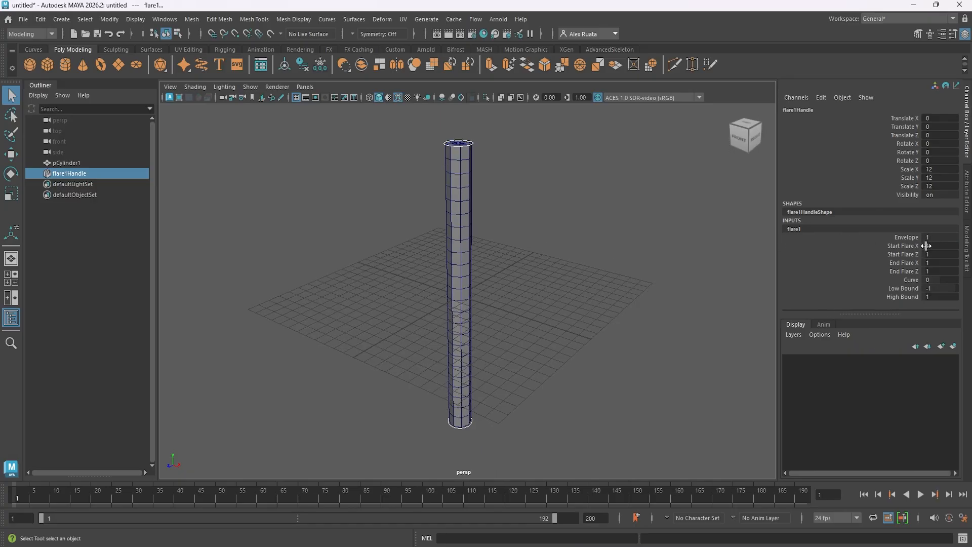
{"action": "left_click_drag", "start_coordinate": [932, 245], "coordinate": [943, 245]}
{"action": "mouse_move", "coordinate": [950, 246]}
{"action": "left_mouse_down"}
{"action": "mouse_move", "coordinate": [940, 246]}
{"action": "mouse_move", "coordinate": [947, 254]}
{"action": "left_mouse_up"}
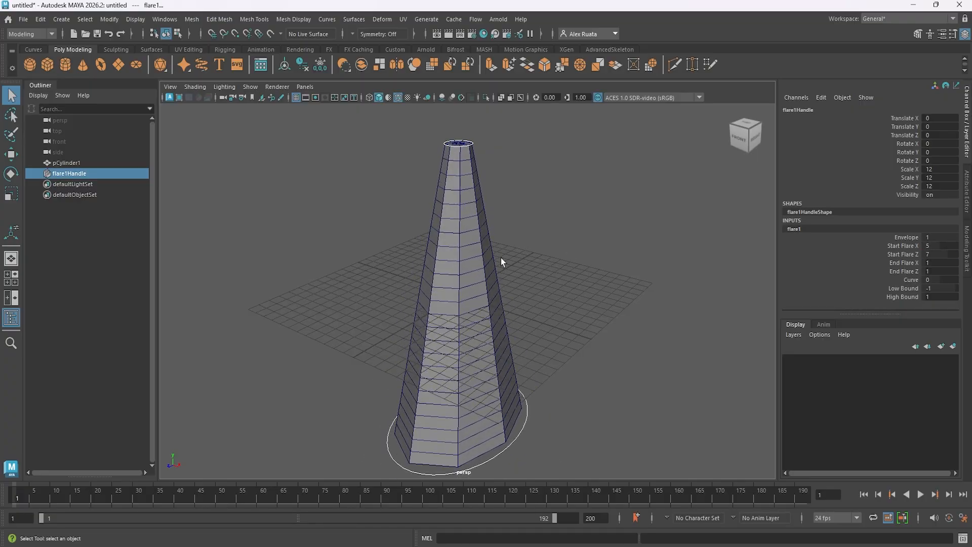
Set the flare's End Flare X to 4 and End Flare Z to 6
{"action": "left_click_drag", "start_coordinate": [501, 262], "coordinate": [551, 170], "text": "alt"}
{"action": "left_click_drag", "start_coordinate": [927, 263], "coordinate": [936, 263]}
{"action": "left_click_drag", "start_coordinate": [551, 250], "coordinate": [562, 344], "text": "alt"}
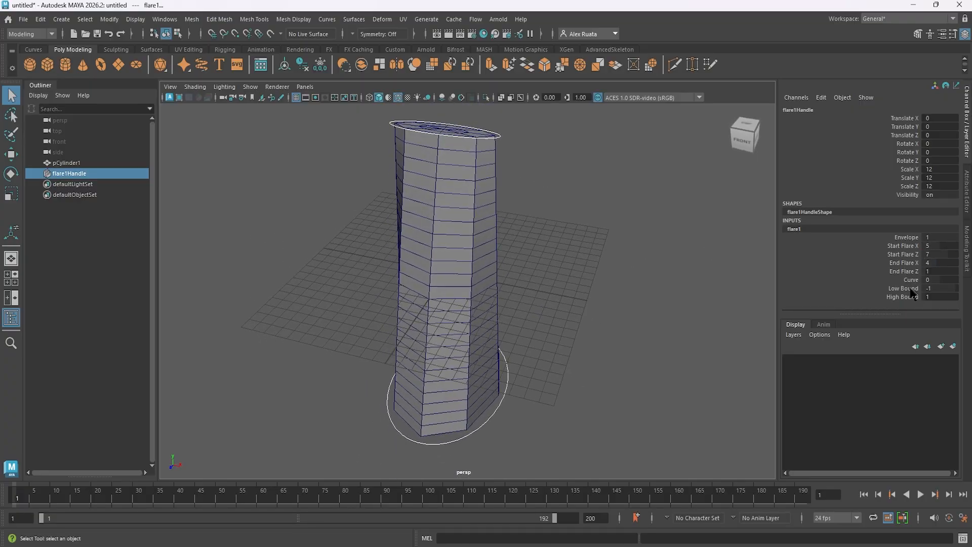
{"action": "left_click_drag", "start_coordinate": [931, 272], "coordinate": [951, 280]}
Set the flare's Curve to 1 and its Low Bound to 0 so only the cylinder's upper half bulges
{"action": "left_click_drag", "start_coordinate": [544, 293], "coordinate": [600, 260], "text": "alt"}
{"action": "left_click", "coordinate": [936, 280]}
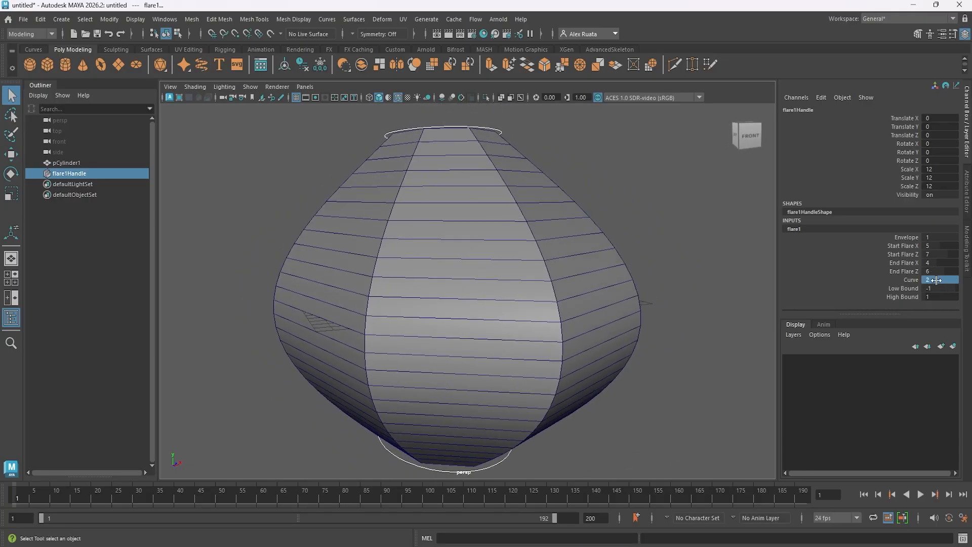
{"action": "mouse_move", "coordinate": [936, 280]}
{"action": "left_mouse_down"}
{"action": "mouse_move", "coordinate": [929, 288]}
{"action": "mouse_move", "coordinate": [943, 288]}
{"action": "left_mouse_up"}
{"action": "scroll", "coordinate": [559, 281], "scroll_direction": "down", "scroll_amount": 4}
{"action": "left_click_drag", "start_coordinate": [559, 280], "coordinate": [540, 285], "text": "alt"}
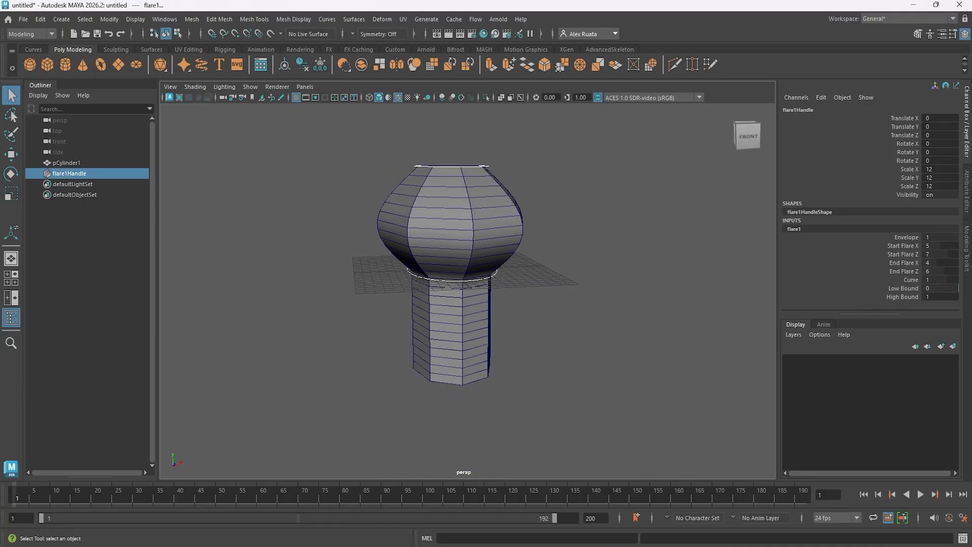
Lower the flare deformer's High Bound to 0
{"action": "mouse_move", "coordinate": [926, 296]}
{"action": "left_mouse_down"}
{"action": "mouse_move", "coordinate": [948, 297]}
{"action": "mouse_move", "coordinate": [925, 288]}
{"action": "left_mouse_up"}
{"action": "mouse_move", "coordinate": [933, 296]}
{"action": "left_mouse_down"}
{"action": "mouse_move", "coordinate": [945, 296]}
{"action": "mouse_move", "coordinate": [923, 296]}
{"action": "mouse_move", "coordinate": [948, 297]}
{"action": "mouse_move", "coordinate": [922, 297]}
{"action": "left_mouse_up"}
{"action": "left_click_drag", "start_coordinate": [615, 253], "coordinate": [496, 291], "text": "alt"}
{"action": "left_click_drag", "start_coordinate": [941, 289], "coordinate": [957, 289]}
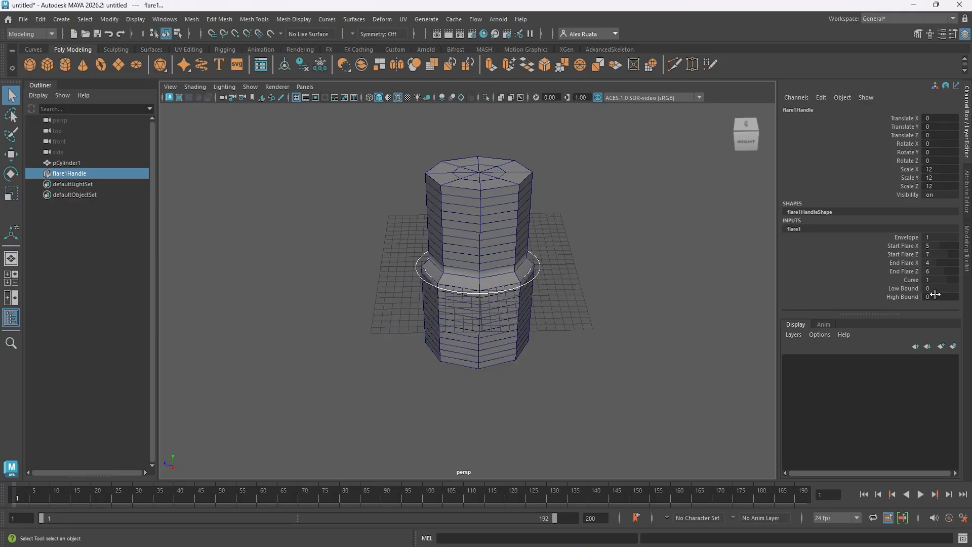
Set the flare's High Bound to 10, Curve to 3, Start Flare X to 6 and Start Flare Z to 4
{"action": "left_click_drag", "start_coordinate": [936, 296], "coordinate": [959, 288]}
{"action": "left_click_drag", "start_coordinate": [705, 279], "coordinate": [682, 270], "text": "alt"}
{"action": "mouse_move", "coordinate": [921, 249]}
{"action": "left_mouse_down"}
{"action": "mouse_move", "coordinate": [906, 247]}
{"action": "mouse_move", "coordinate": [958, 254]}
{"action": "mouse_move", "coordinate": [925, 254]}
{"action": "mouse_move", "coordinate": [936, 254]}
{"action": "left_mouse_up"}
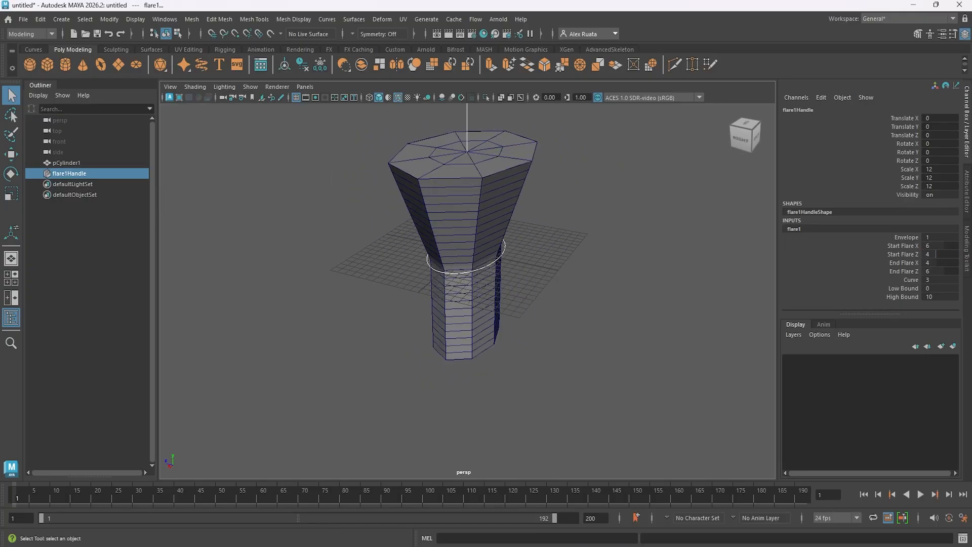
{"action": "middle_click_drag", "start_coordinate": [505, 248], "coordinate": [514, 282], "text": "alt"}
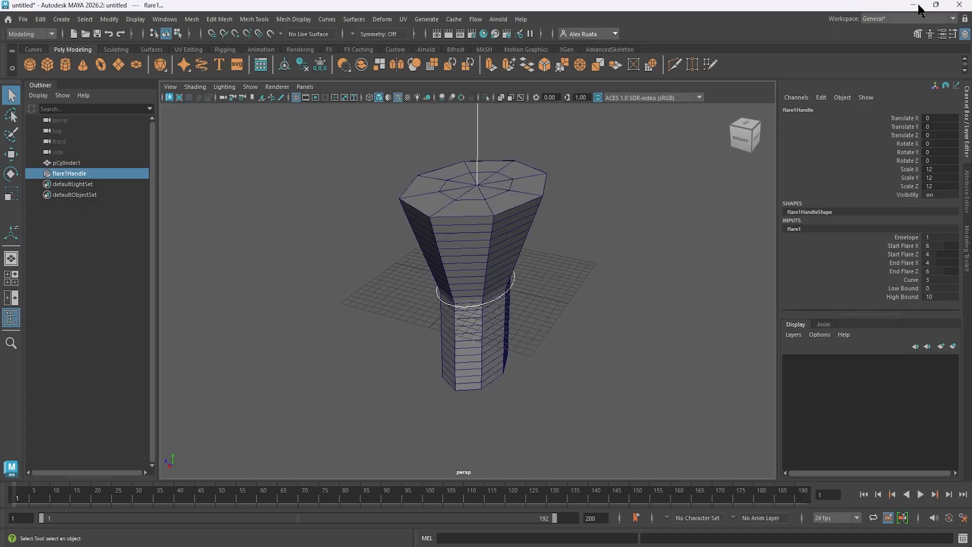
{"action": "middle_click_drag", "start_coordinate": [536, 245], "coordinate": [538, 248], "text": "alt"}
Delete the flare deformer's handle and add a nonlinear Sine deformer to the restored straight cylinder
{"action": "left_click", "coordinate": [80, 174]}
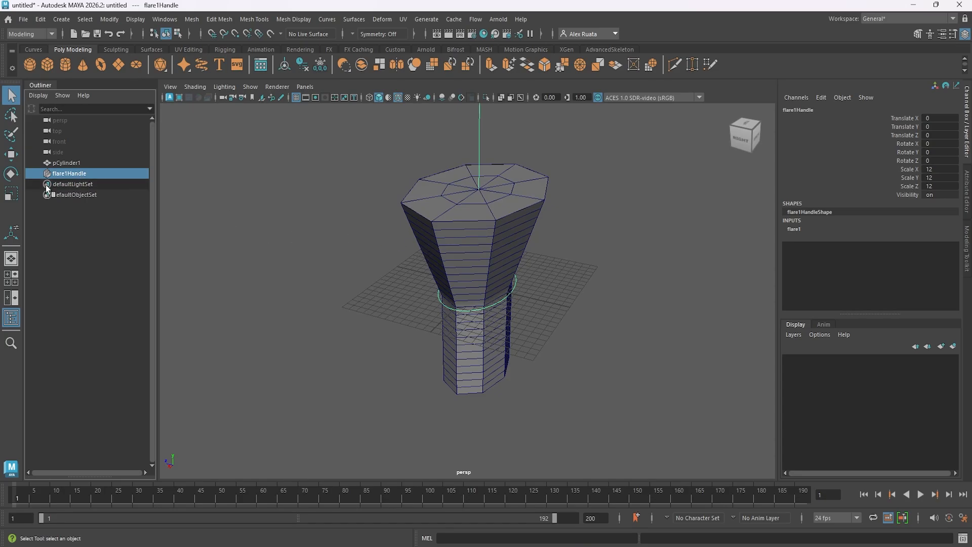
{"action": "key", "text": "Delete"}
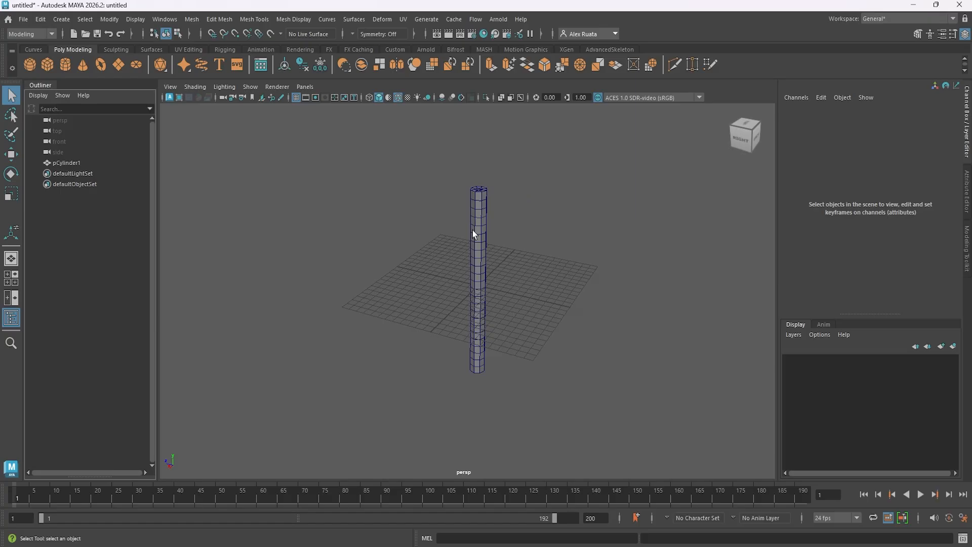
{"action": "left_click_drag", "start_coordinate": [472, 231], "coordinate": [508, 232], "text": "alt"}
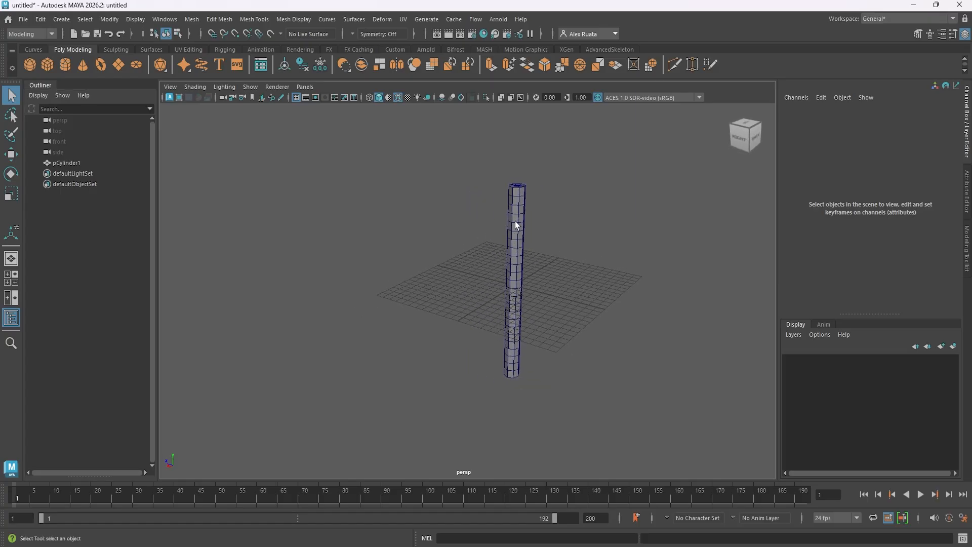
{"action": "left_click", "coordinate": [515, 220]}
{"action": "left_click", "coordinate": [383, 19]}
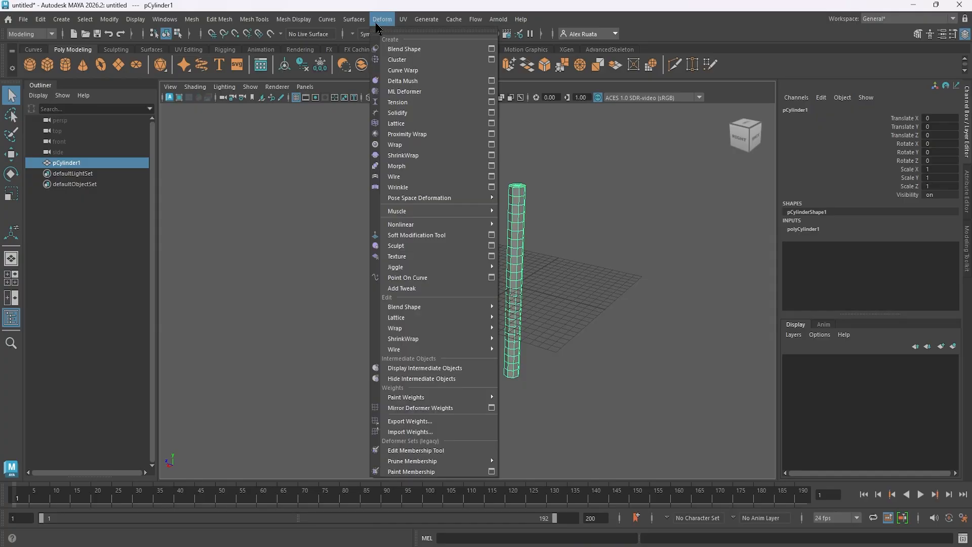
{"action": "mouse_move", "coordinate": [416, 230]}
{"action": "left_click", "coordinate": [521, 246]}
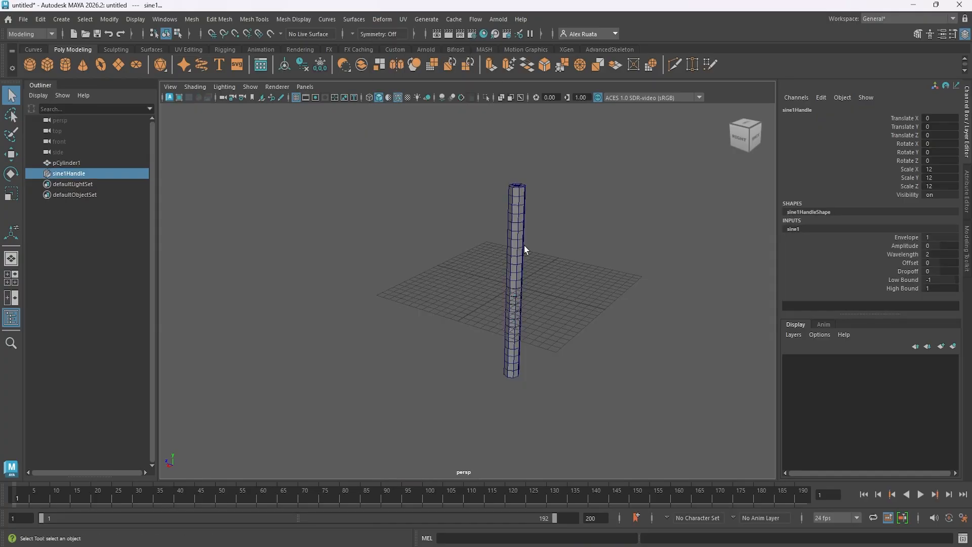
Adjust the Sine deformer's Amplitude, Wavelength, Offset, Dropoff and bounds to bend the cylinder into a wave
{"action": "left_click_drag", "start_coordinate": [558, 247], "coordinate": [653, 242], "text": "alt"}
{"action": "left_click_drag", "start_coordinate": [934, 245], "coordinate": [944, 246]}
{"action": "left_click_drag", "start_coordinate": [668, 285], "coordinate": [577, 283], "text": "alt"}
{"action": "mouse_move", "coordinate": [930, 254]}
{"action": "left_mouse_down"}
{"action": "mouse_move", "coordinate": [944, 272]}
{"action": "mouse_move", "coordinate": [936, 272]}
{"action": "left_mouse_up"}
{"action": "left_click_drag", "start_coordinate": [929, 281], "coordinate": [933, 290]}
{"action": "left_click_drag", "start_coordinate": [627, 263], "coordinate": [562, 311], "text": "alt"}
Delete the Sine deformer's handle from the cylinder
{"action": "left_click", "coordinate": [73, 176]}
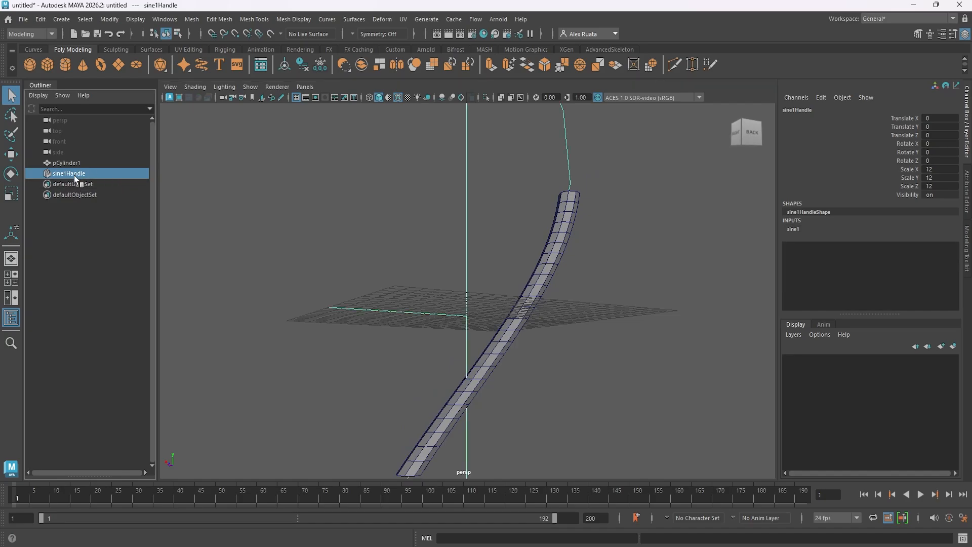
{"action": "key", "text": "Delete"}
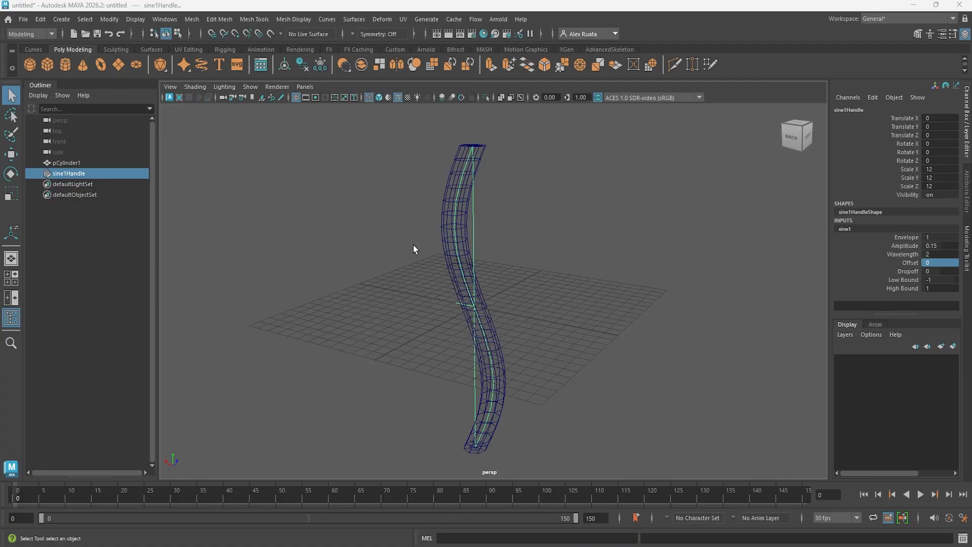
Preview the timeline playback, and check the framerate and playback range in the Time Slider preferences
{"action": "key", "text": "ctrl"}
{"action": "key", "text": "alt+v"}
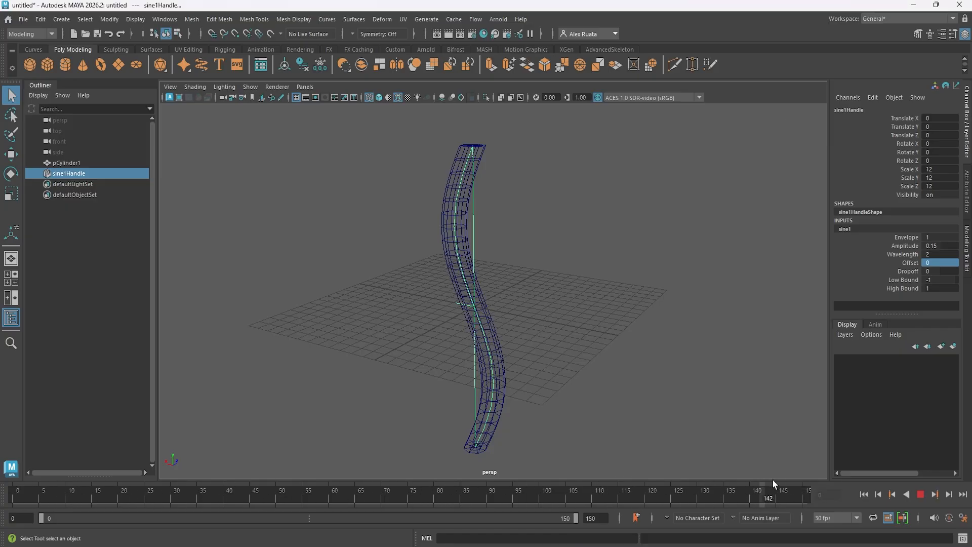
{"action": "left_click", "coordinate": [18, 498]}
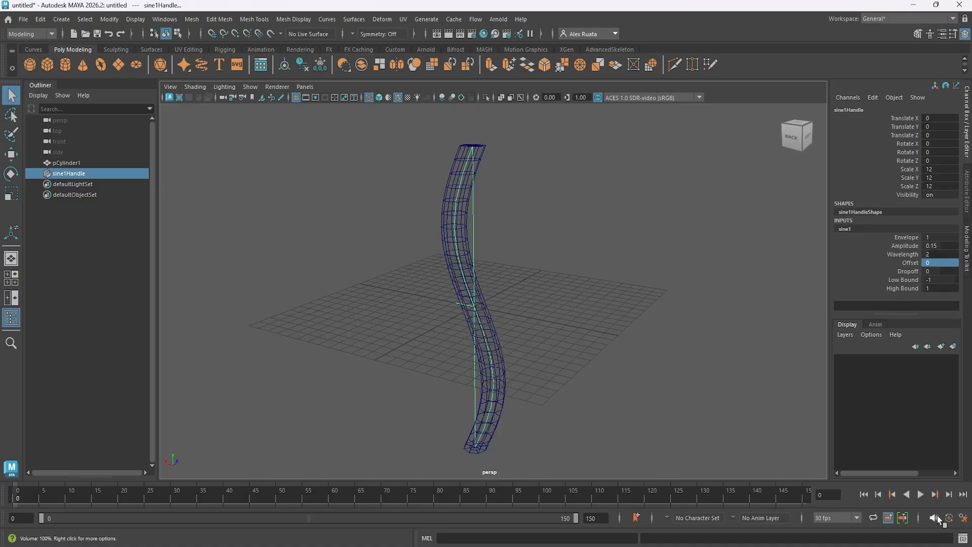
{"action": "left_click", "coordinate": [949, 517]}
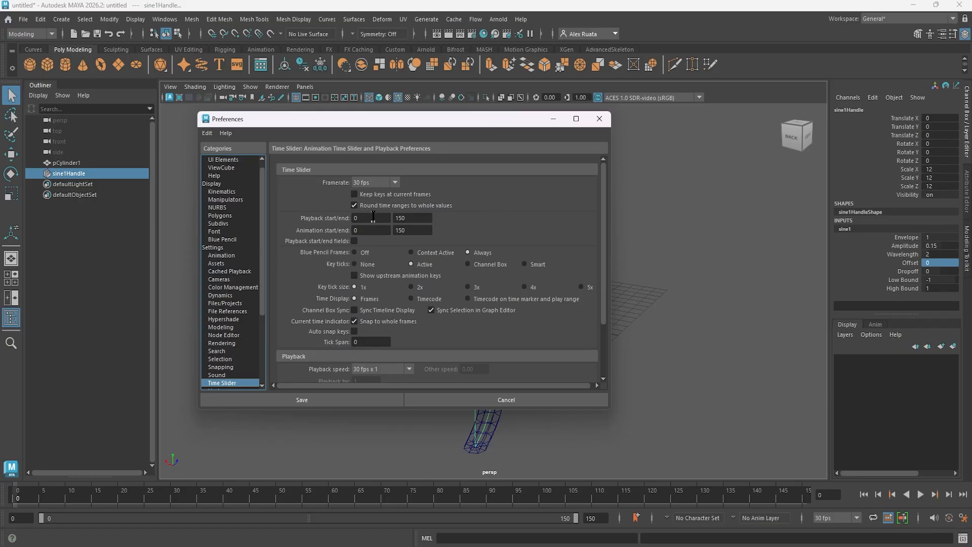
{"action": "left_click", "coordinate": [599, 119]}
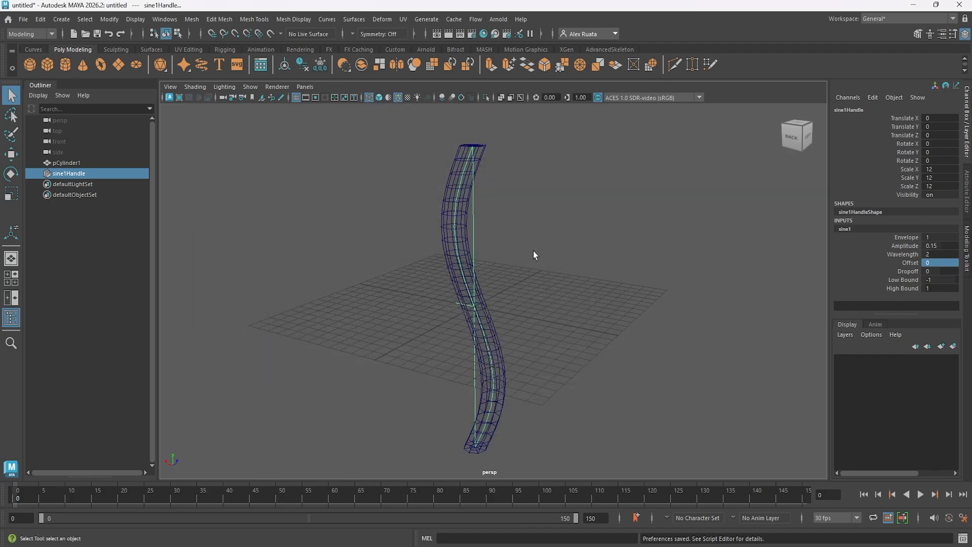
At frame 30, set the sine handle's Offset to 0.25 and set a key on its attributes
{"action": "left_click_drag", "start_coordinate": [533, 251], "coordinate": [547, 269], "text": "alt"}
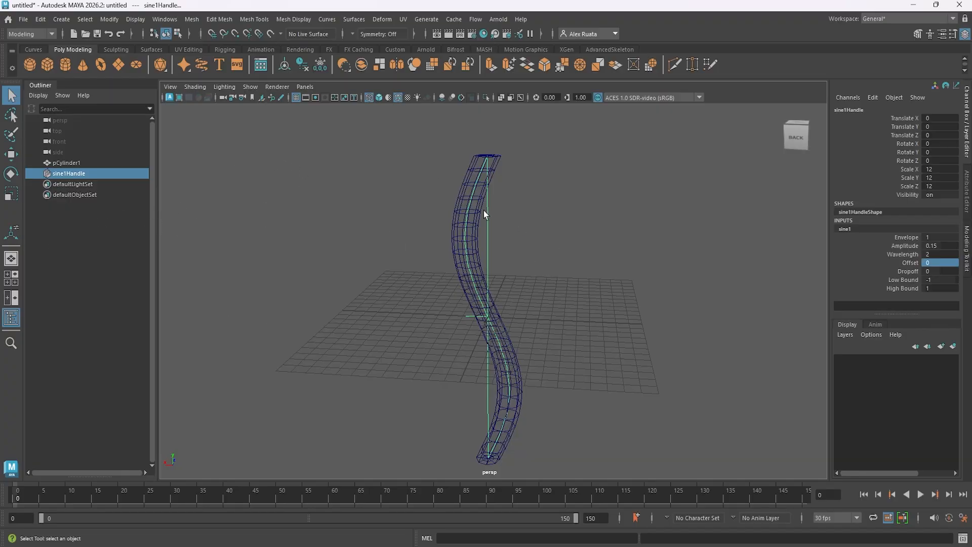
{"action": "left_click_drag", "start_coordinate": [496, 305], "coordinate": [507, 334], "text": "alt"}
{"action": "key", "text": "alt+v"}
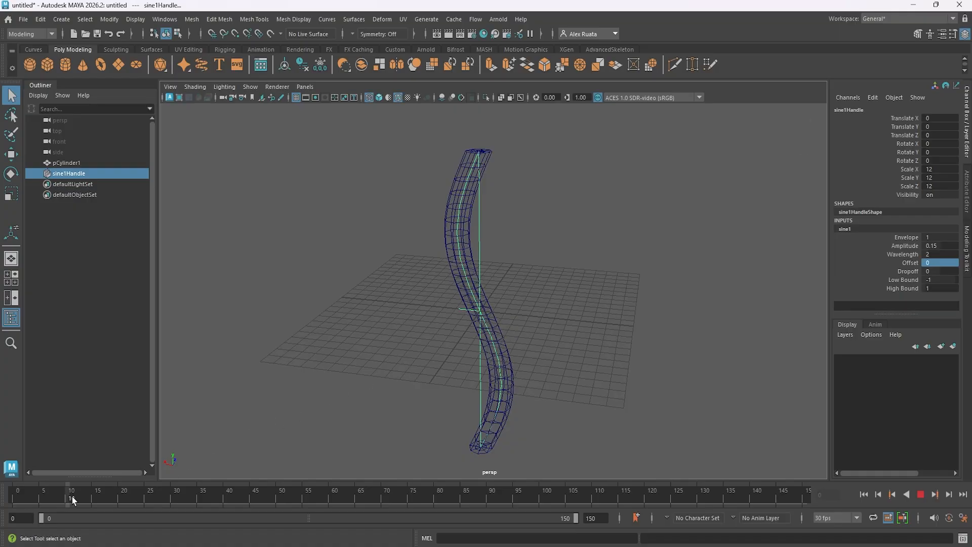
{"action": "left_click_drag", "start_coordinate": [172, 500], "coordinate": [173, 501]}
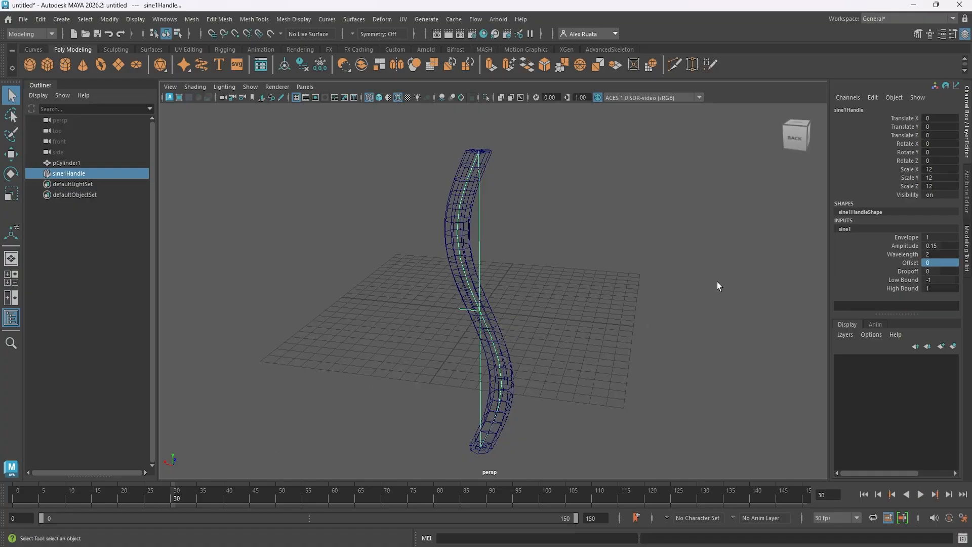
{"action": "left_click_drag", "start_coordinate": [542, 292], "coordinate": [506, 329], "text": "alt"}
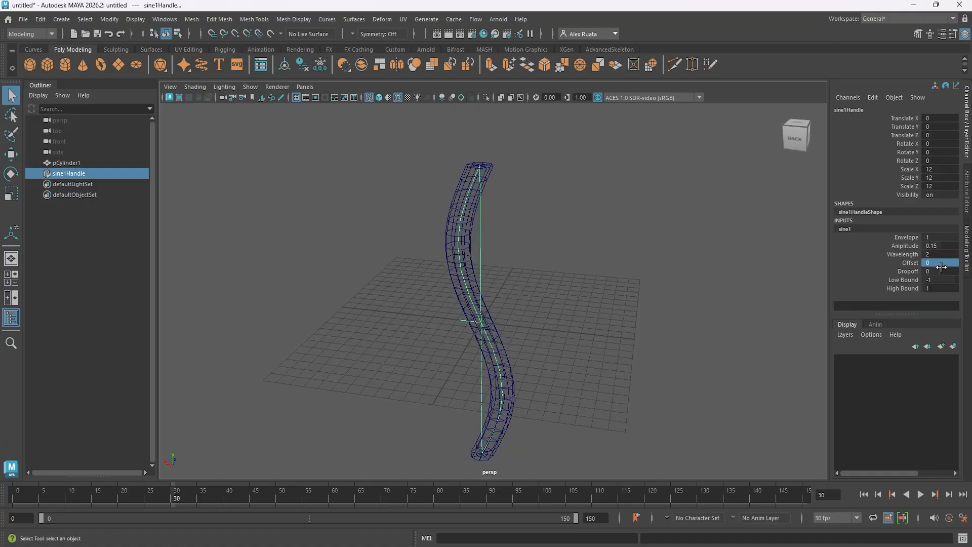
{"action": "double_click", "coordinate": [941, 266]}
{"action": "type", "text": ".25"}
{"action": "key", "text": "Return"}
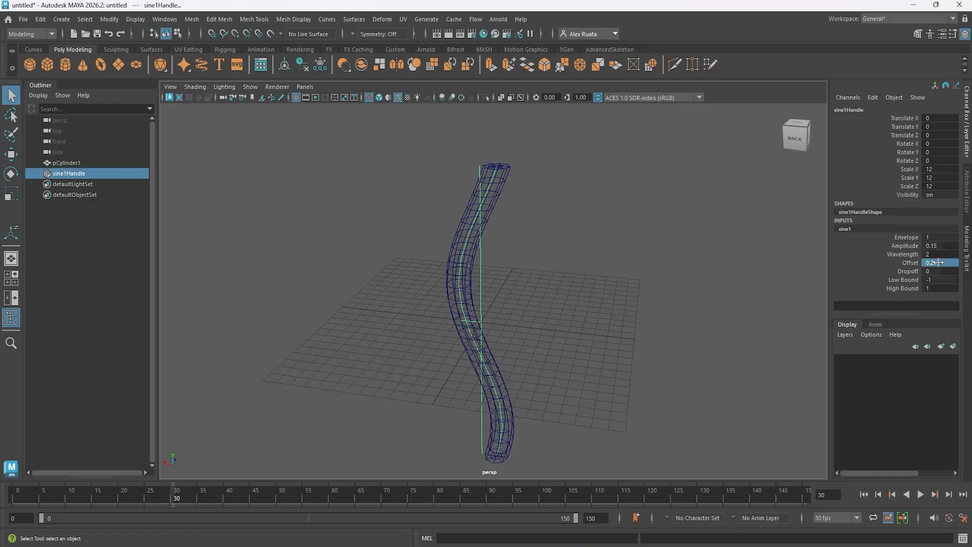
{"action": "key", "text": "s"}
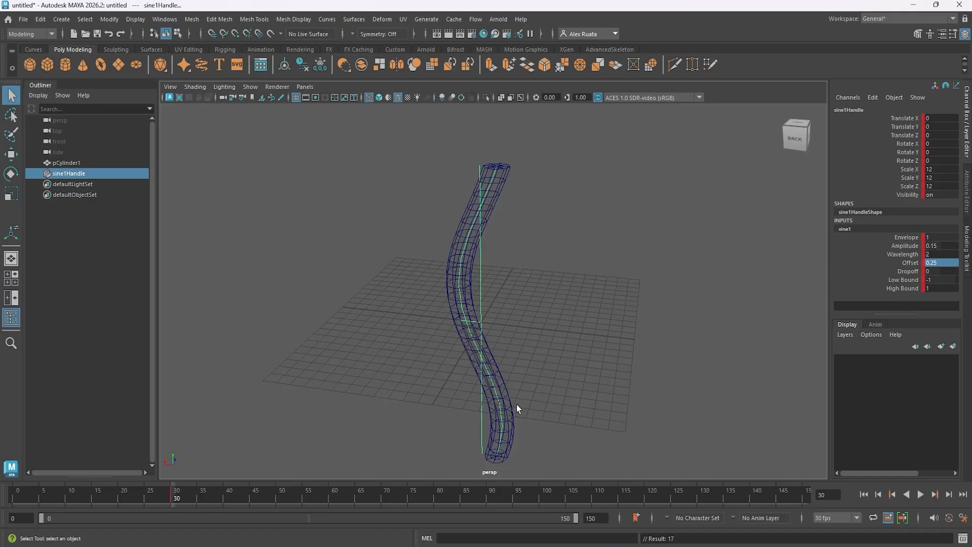
At frame 0, set the sine handle's Offset to 0 and set a key
{"action": "left_click_drag", "start_coordinate": [177, 499], "coordinate": [15, 498]}
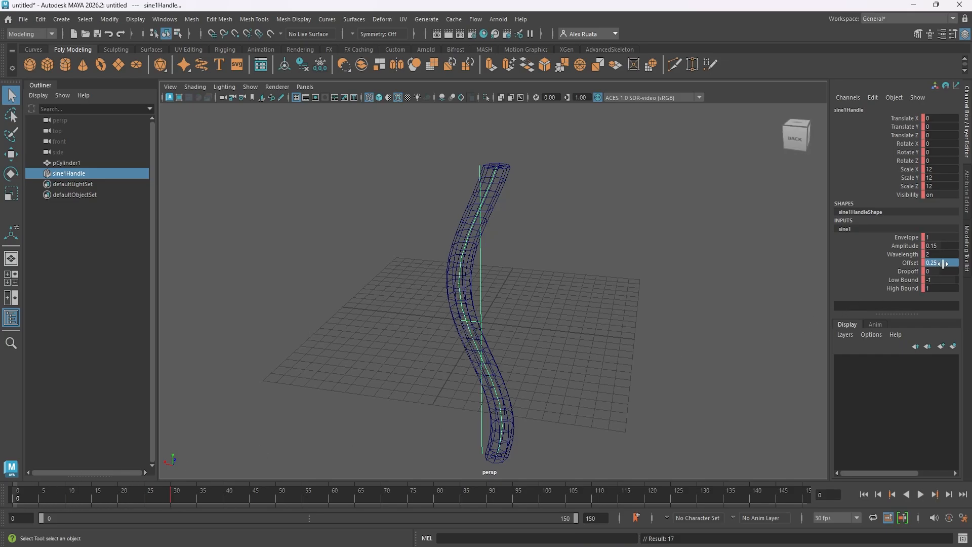
{"action": "double_click", "coordinate": [942, 263]}
{"action": "type", "text": "0"}
{"action": "key", "text": "Return"}
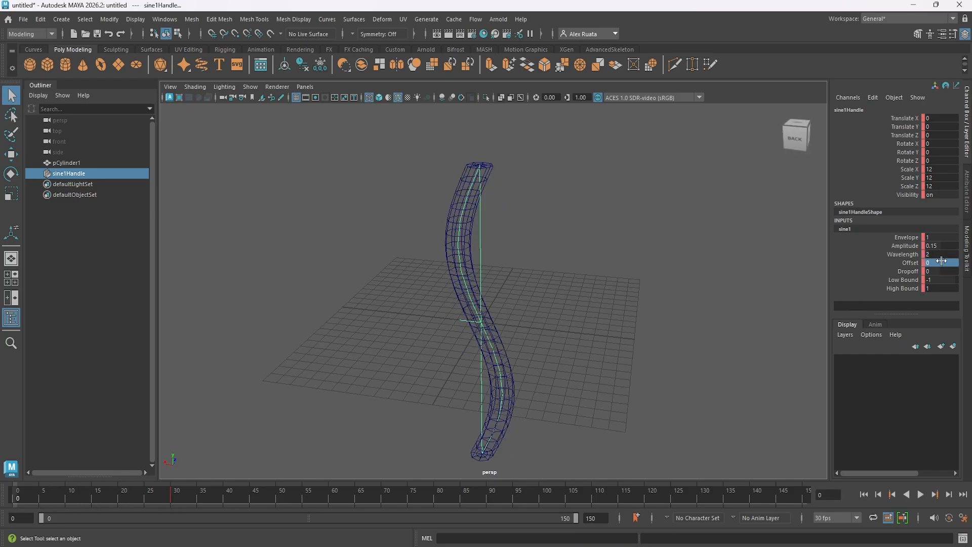
{"action": "key", "text": "s"}
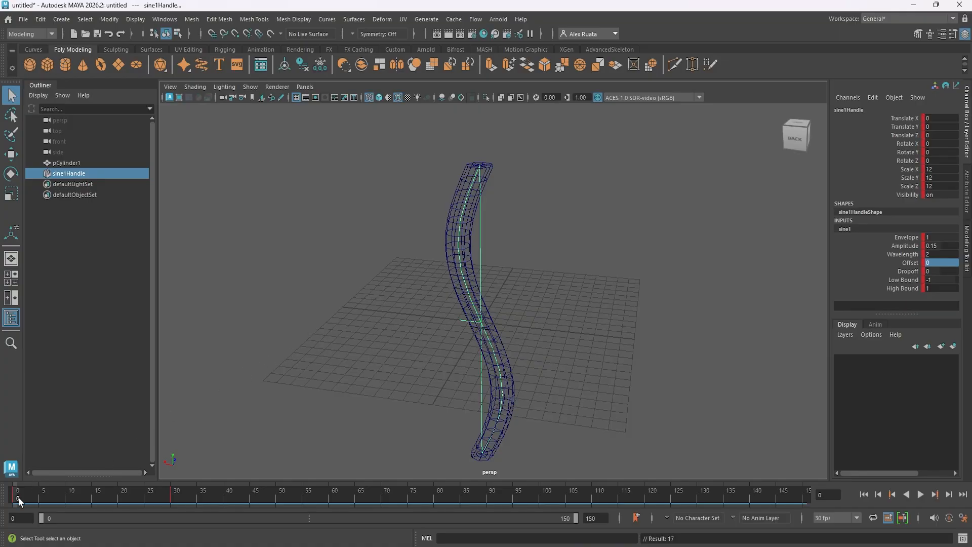
At frame 30, set the sine handle's Offset to 1 and key it again
{"action": "mouse_move", "coordinate": [19, 498]}
{"action": "left_mouse_down"}
{"action": "mouse_move", "coordinate": [200, 502]}
{"action": "mouse_move", "coordinate": [9, 501]}
{"action": "mouse_move", "coordinate": [209, 502]}
{"action": "left_mouse_up"}
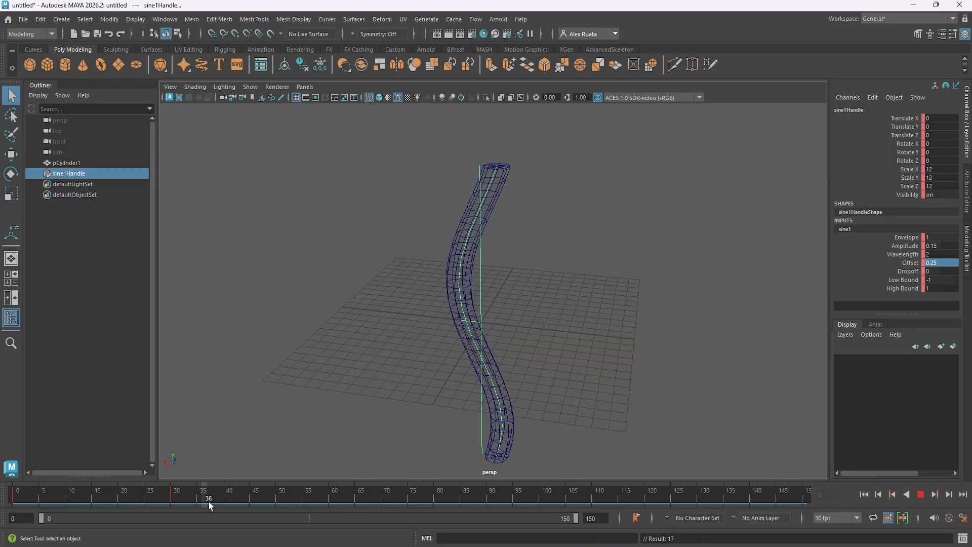
{"action": "left_click_drag", "start_coordinate": [429, 502], "coordinate": [174, 508]}
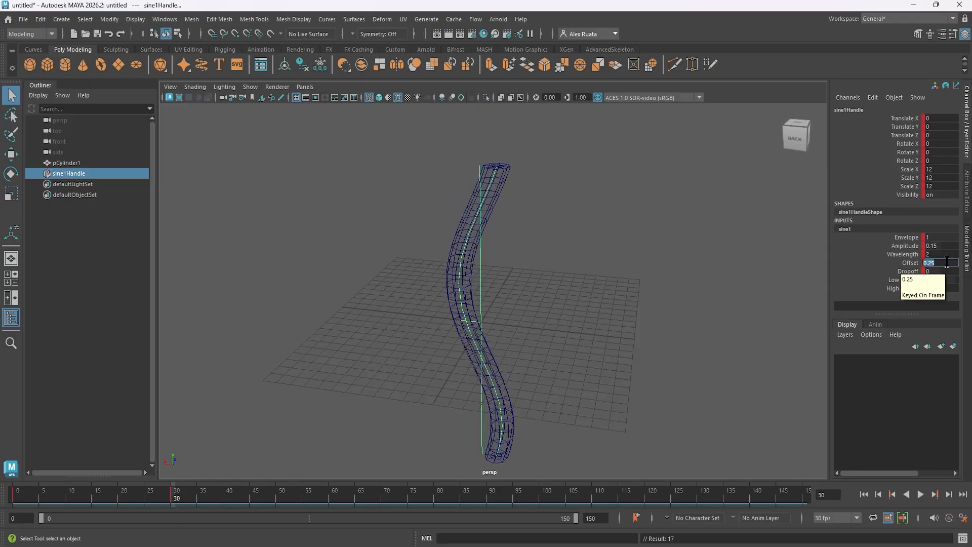
{"action": "type", "text": "1"}
{"action": "key", "text": "Return"}
{"action": "key", "text": "s"}
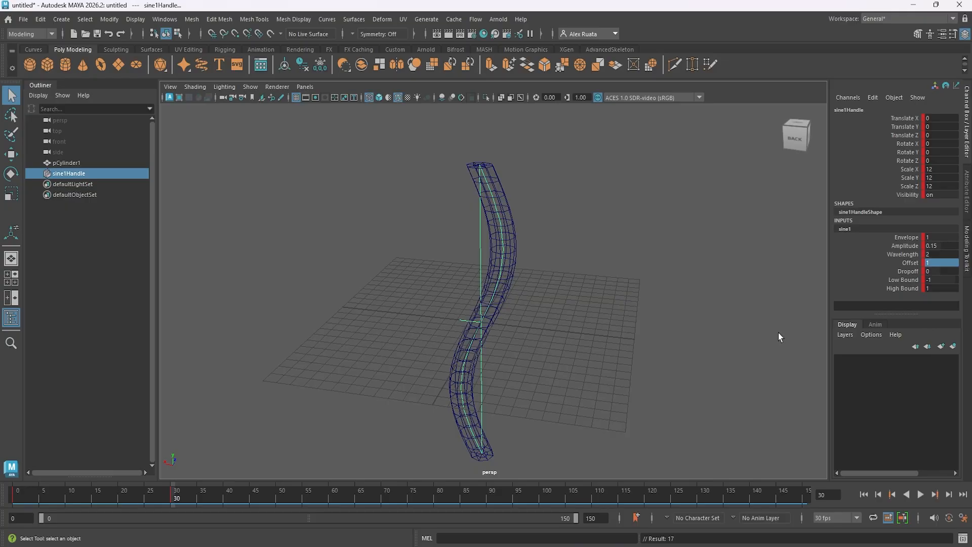
Play the animation repeatedly from frame 0 to examine how the cylinder's wave moves between the two keys
{"action": "left_click_drag", "start_coordinate": [181, 493], "coordinate": [13, 500]}
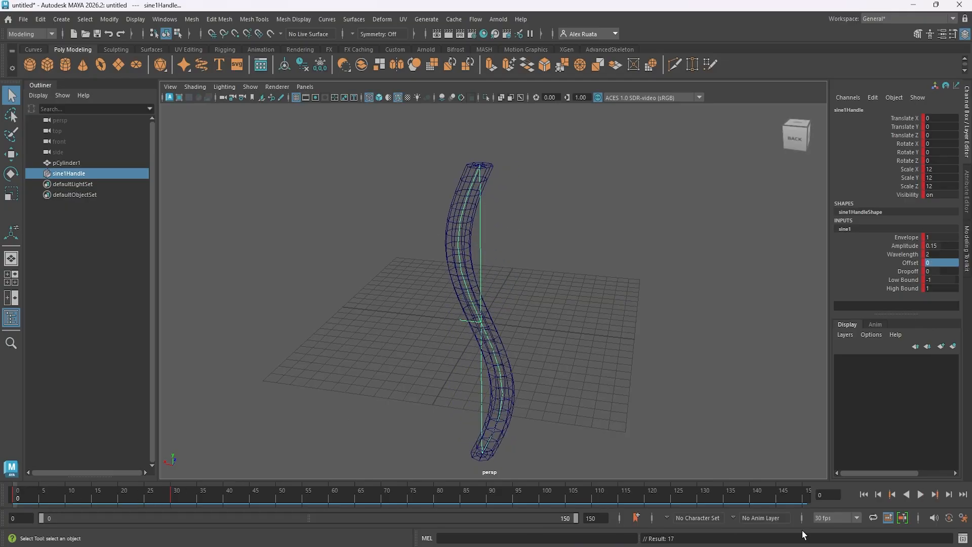
{"action": "left_click", "coordinate": [920, 494]}
{"action": "left_click", "coordinate": [921, 495]}
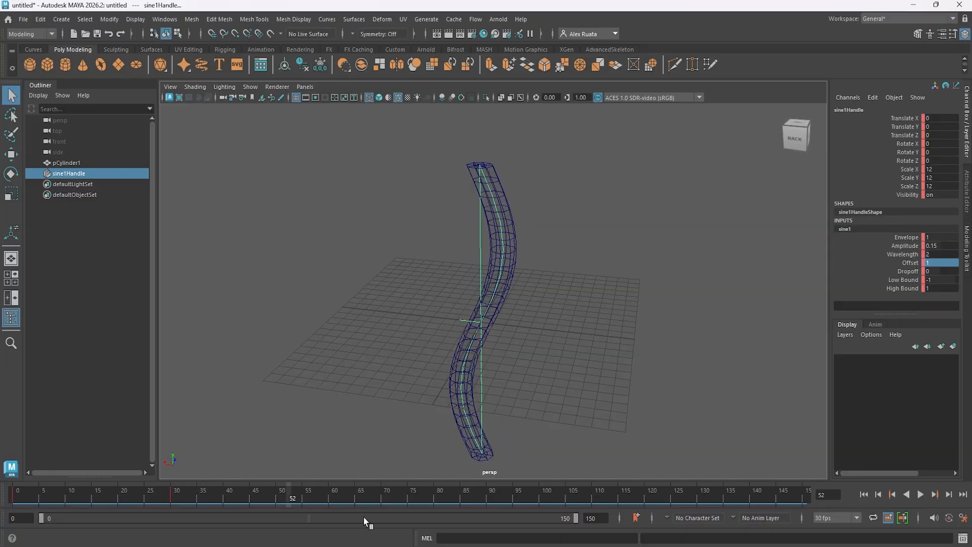
{"action": "left_click_drag", "start_coordinate": [219, 492], "coordinate": [6, 489]}
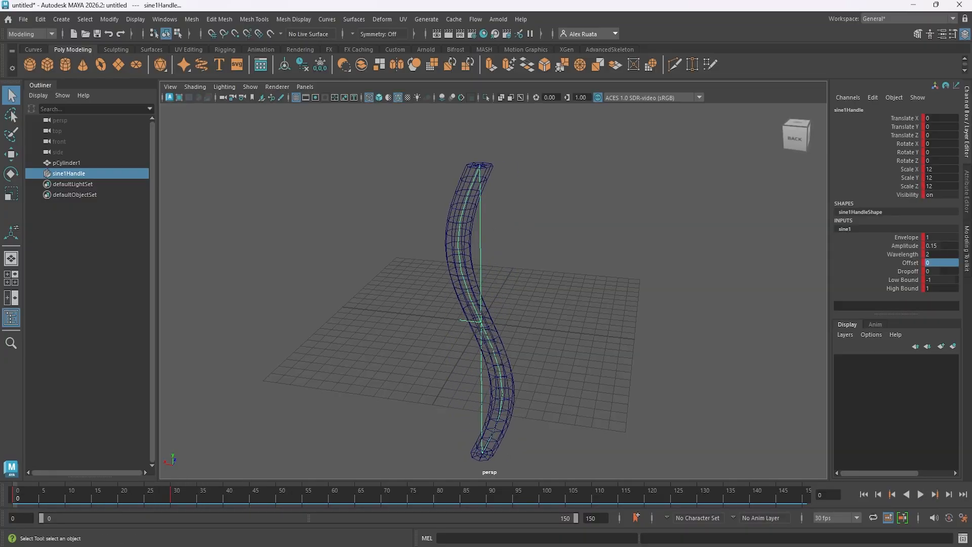
{"action": "left_click", "coordinate": [921, 494]}
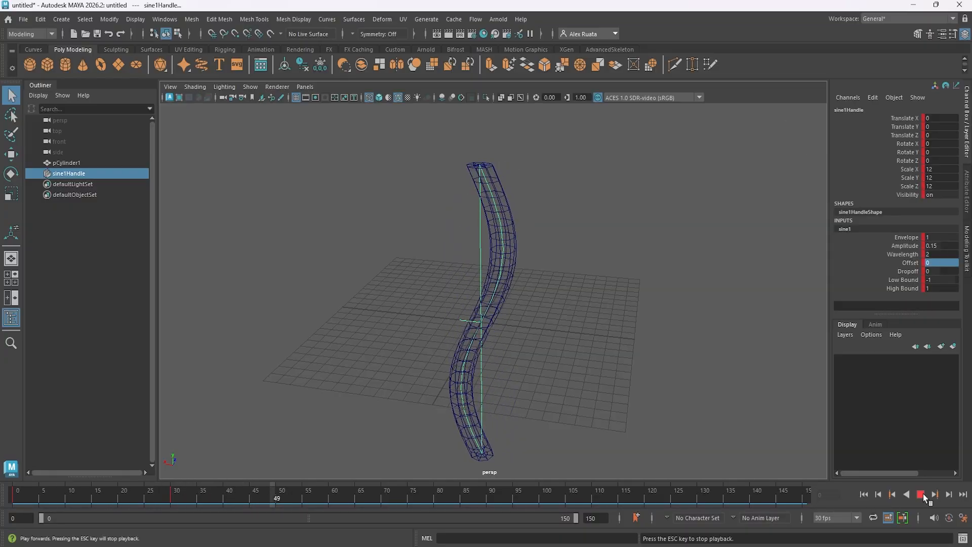
{"action": "left_click", "coordinate": [922, 493]}
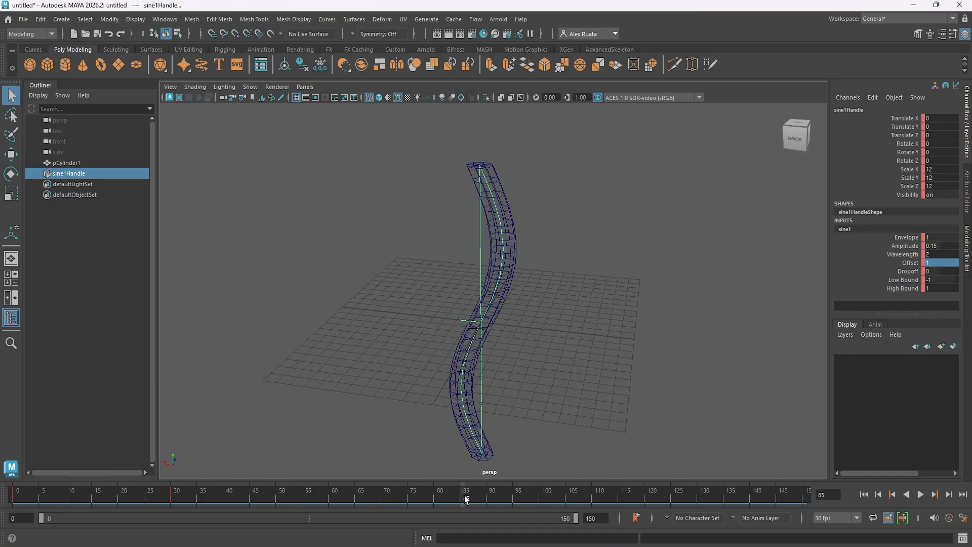
{"action": "left_click_drag", "start_coordinate": [465, 498], "coordinate": [286, 509]}
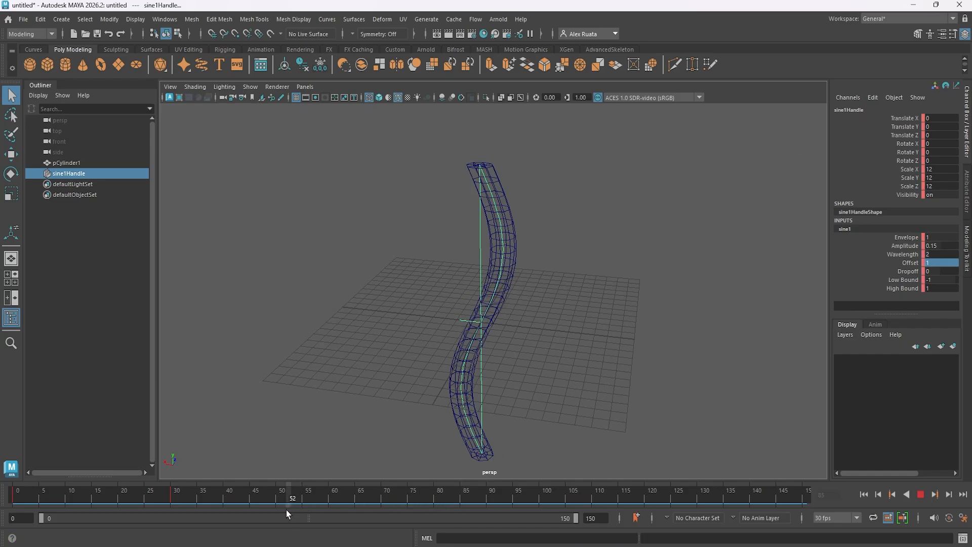
{"action": "left_click_drag", "start_coordinate": [286, 509], "coordinate": [2, 528]}
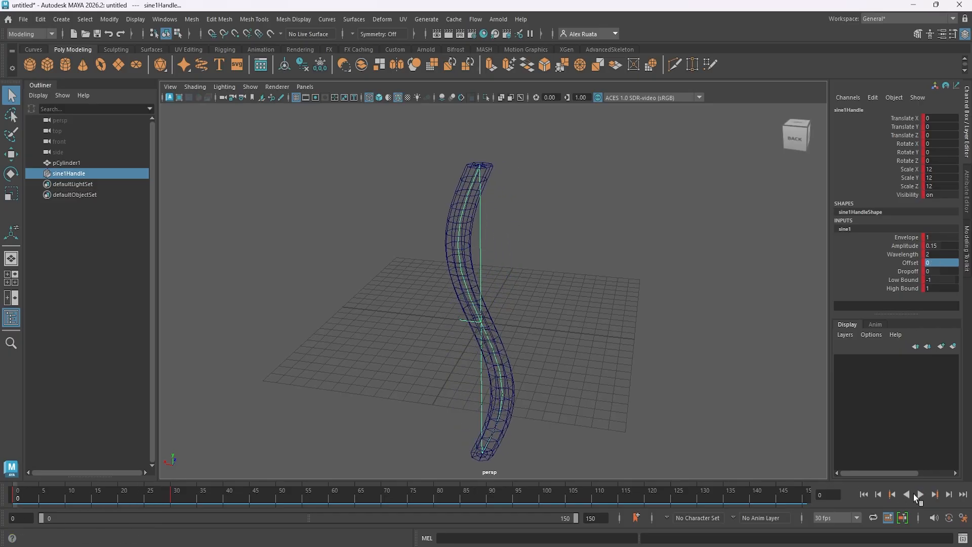
{"action": "left_click", "coordinate": [920, 494]}
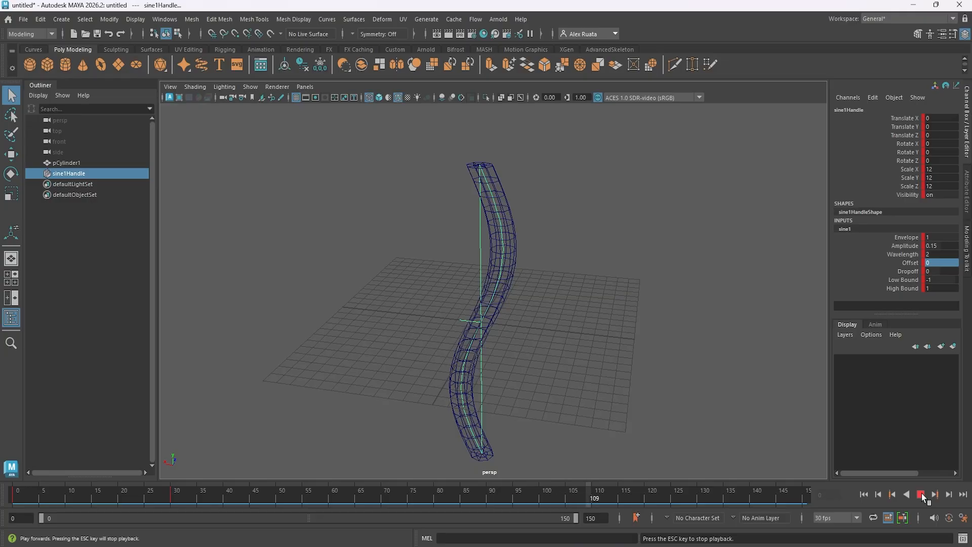
{"action": "left_click", "coordinate": [921, 494]}
{"action": "left_click_drag", "start_coordinate": [216, 506], "coordinate": [8, 498]}
{"action": "left_click", "coordinate": [920, 495]}
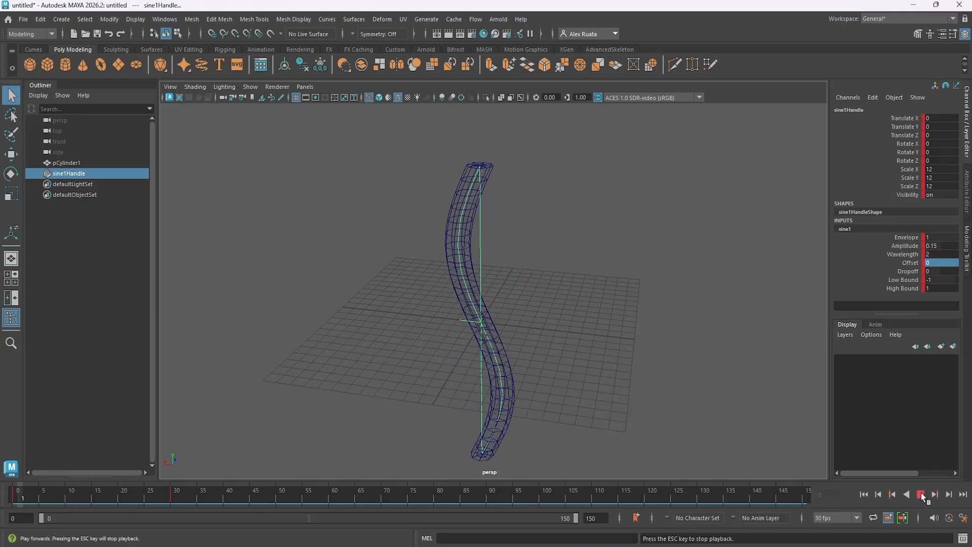
At frame 60, set the sine handle's Offset to 0, key it and play the animation
{"action": "left_click", "coordinate": [920, 494]}
{"action": "left_click", "coordinate": [176, 499]}
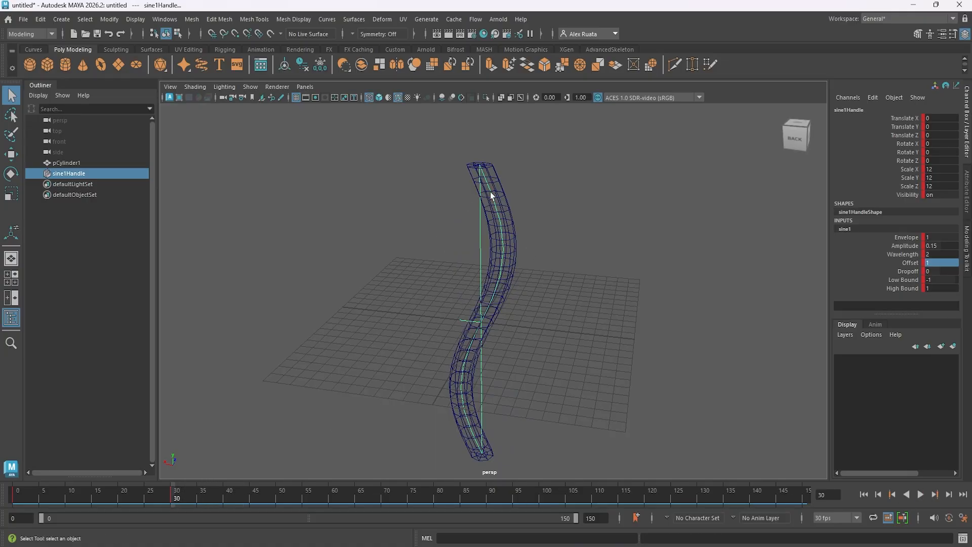
{"action": "key", "text": "alt+v"}
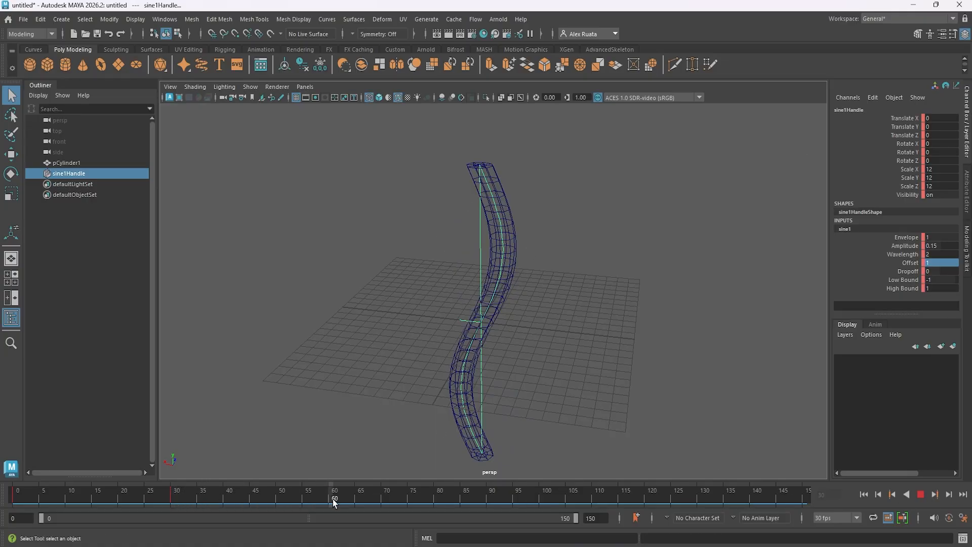
{"action": "key", "text": "alt+v"}
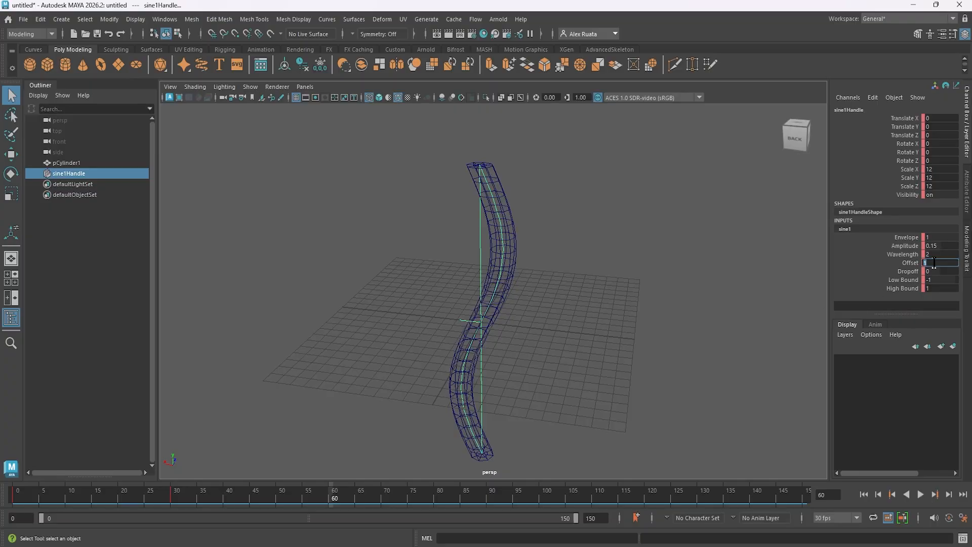
{"action": "key", "text": "Return"}
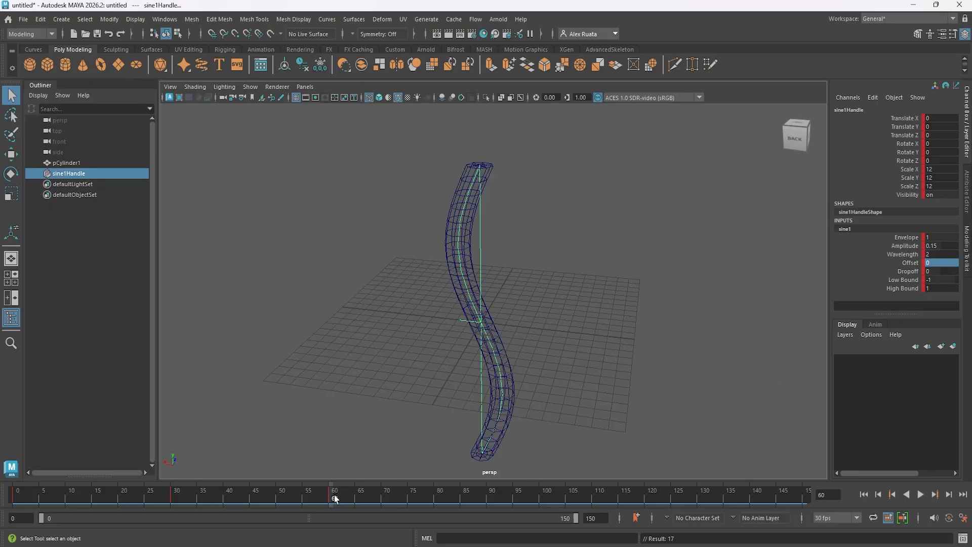
{"action": "left_click", "coordinate": [920, 494]}
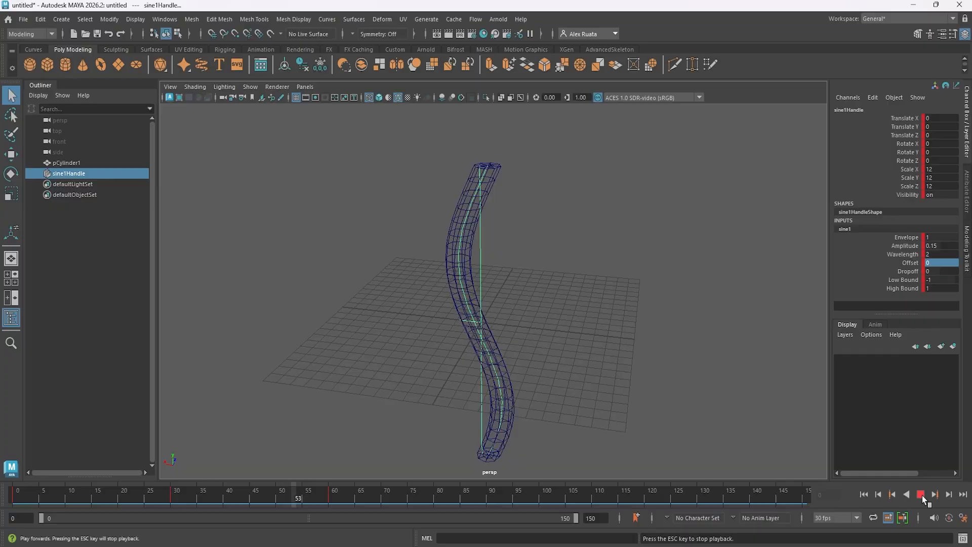
Change the sine handle's Offset at frame 60 to 2, key it again and replay the animation
{"action": "left_click", "coordinate": [922, 495]}
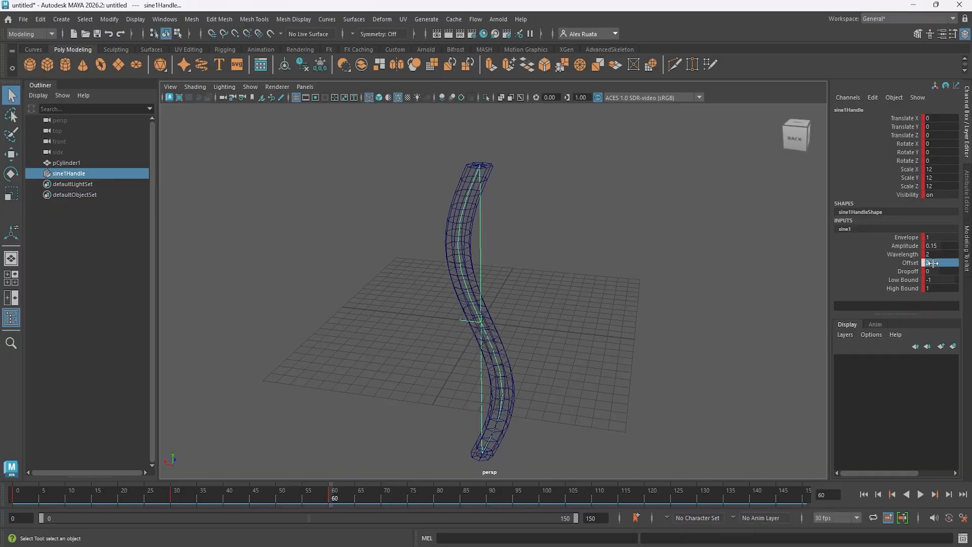
{"action": "left_click", "coordinate": [921, 494]}
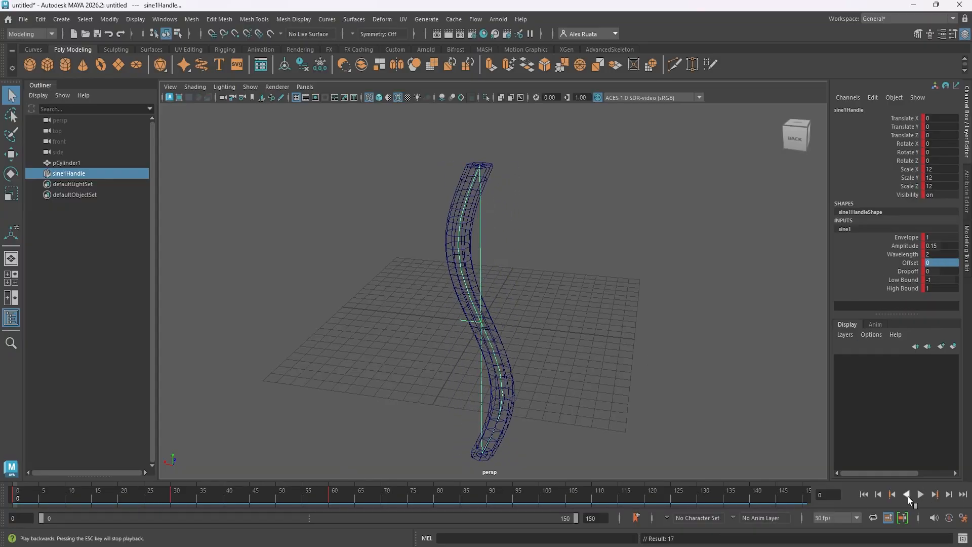
{"action": "left_click", "coordinate": [924, 495]}
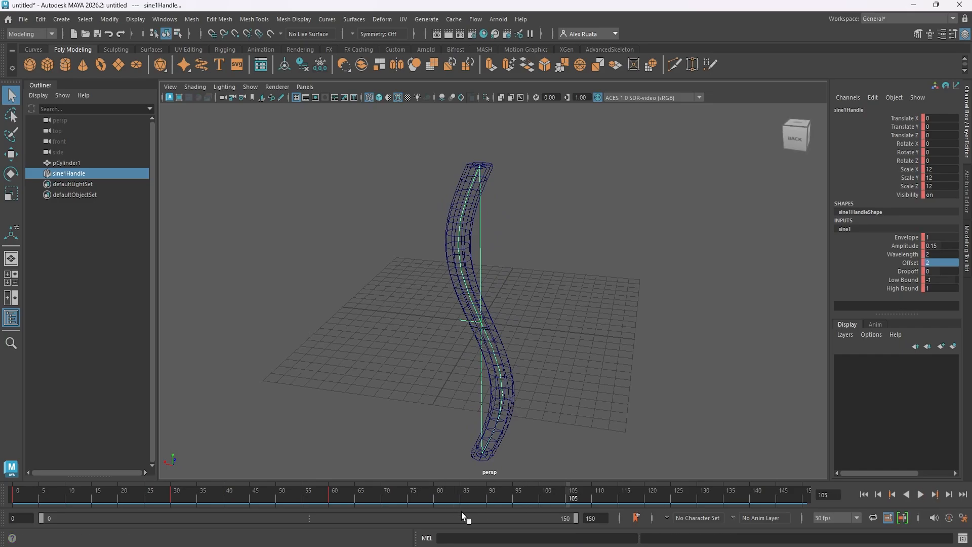
At frame 90, set the sine handle's Offset to 3 and set a key
{"action": "left_click", "coordinate": [479, 501]}
{"action": "left_click_drag", "start_coordinate": [478, 501], "coordinate": [489, 502]}
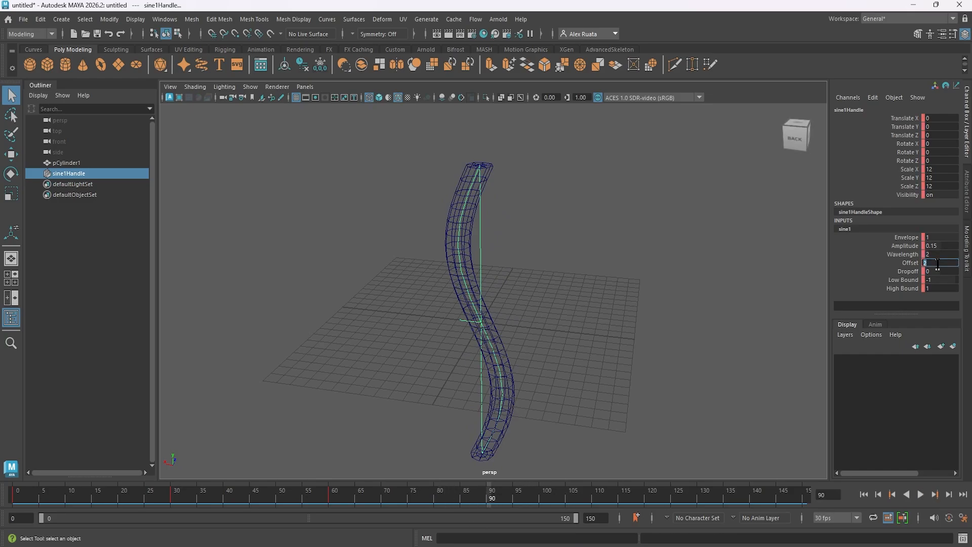
{"action": "type", "text": "3"}
{"action": "key", "text": "Return"}
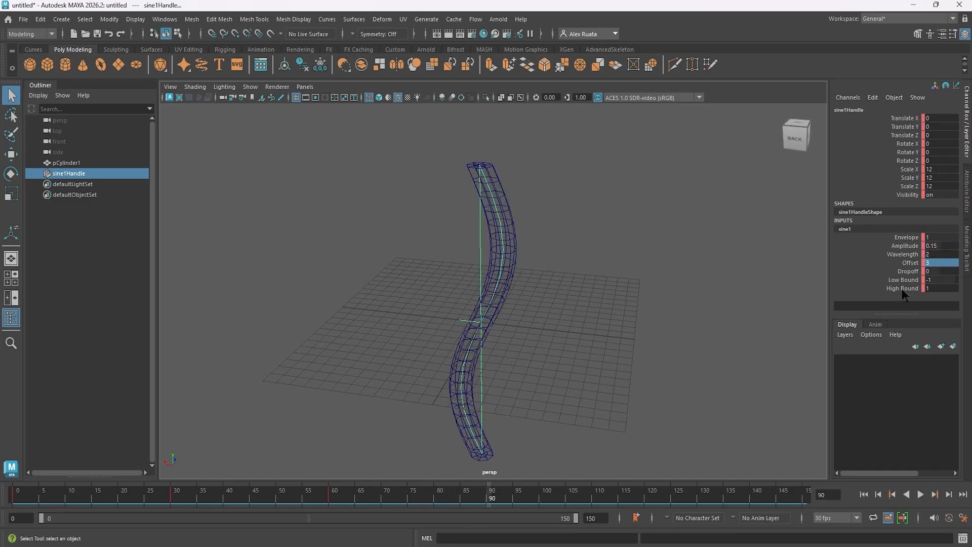
{"action": "key", "text": "s"}
Key the sine handle's Offset at 4 on frame 120 and at 5 on frame 150
{"action": "left_click_drag", "start_coordinate": [492, 503], "coordinate": [14, 492]}
{"action": "type", "text": "4"}
{"action": "key", "text": "Return"}
{"action": "key", "text": "s"}
{"action": "type", "text": "5"}
{"action": "key", "text": "Return"}
{"action": "key", "text": "s"}
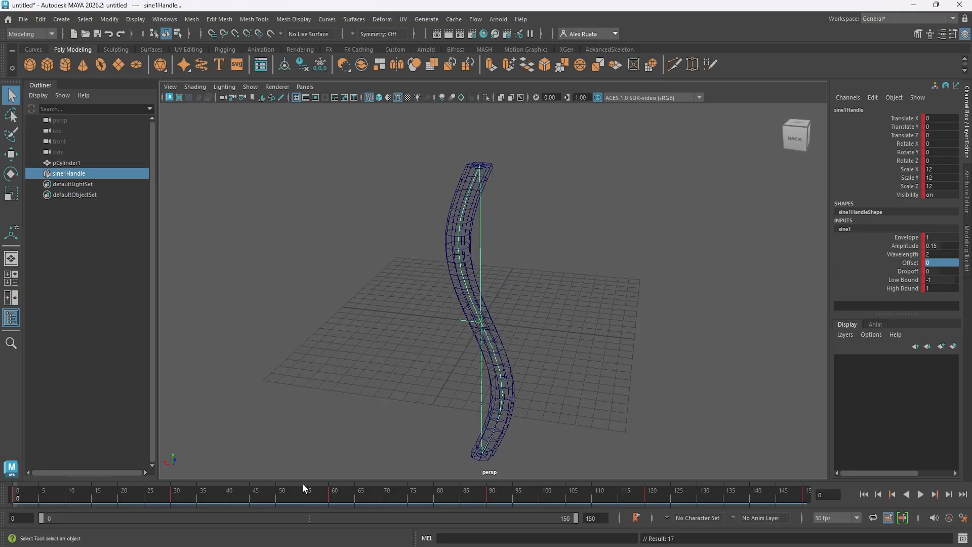
Play the animation, and extend the playback and animation end to frame 180 in the Time Slider preferences
{"action": "left_click", "coordinate": [921, 494]}
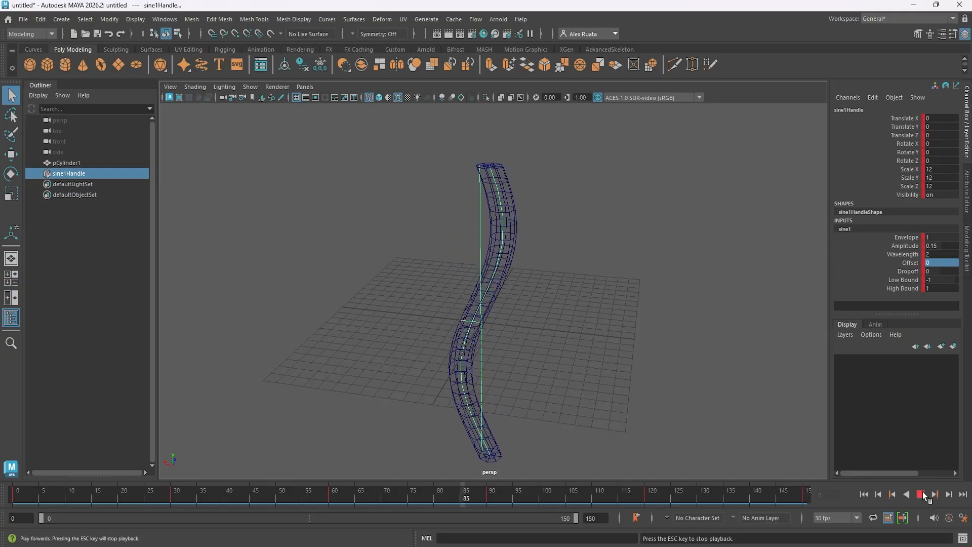
{"action": "left_click", "coordinate": [923, 494]}
{"action": "left_click", "coordinate": [963, 517]}
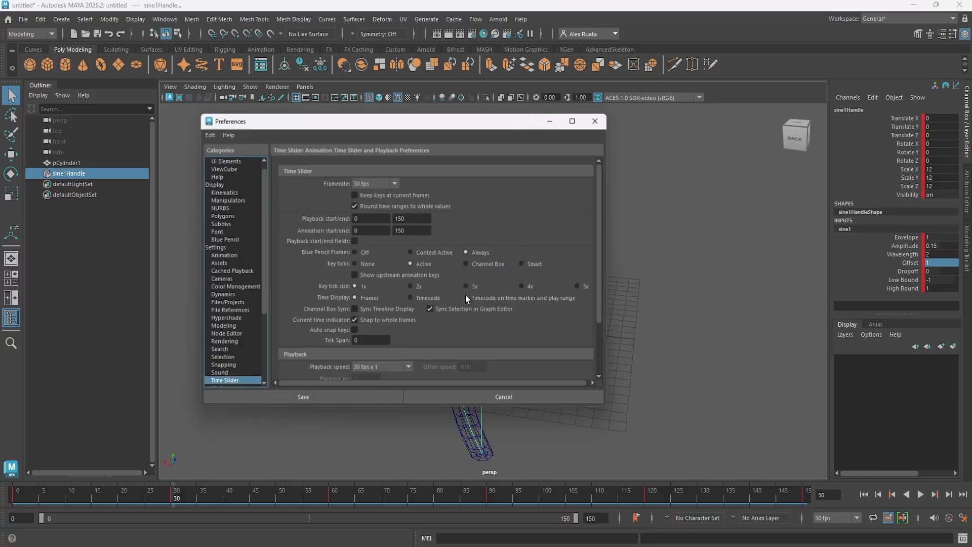
{"action": "double_click", "coordinate": [424, 219]}
{"action": "type", "text": "180"}
{"action": "key", "text": "Tab"}
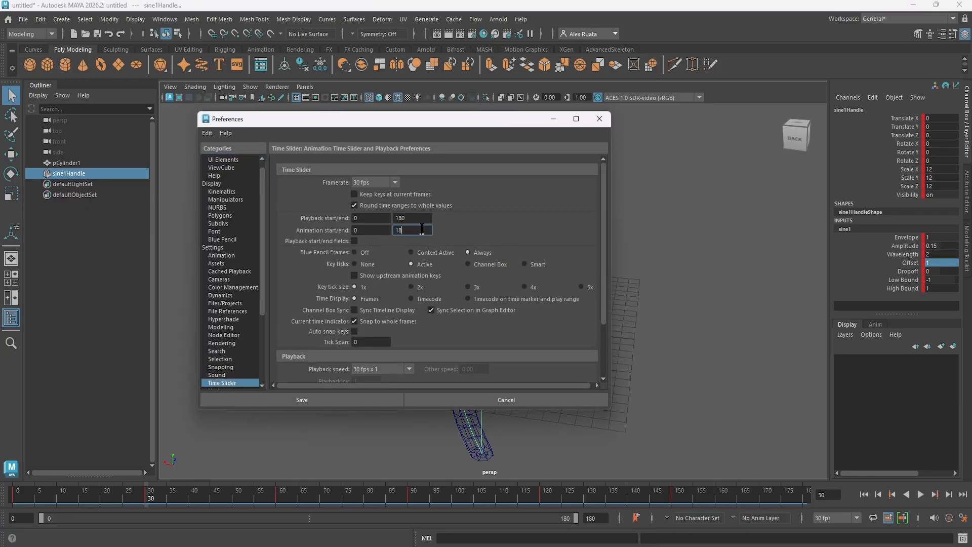
{"action": "left_click", "coordinate": [368, 398]}
At frame 180, raise the sine handle's Offset further, set a key and play the whole animation
{"action": "left_click_drag", "start_coordinate": [743, 493], "coordinate": [806, 497]}
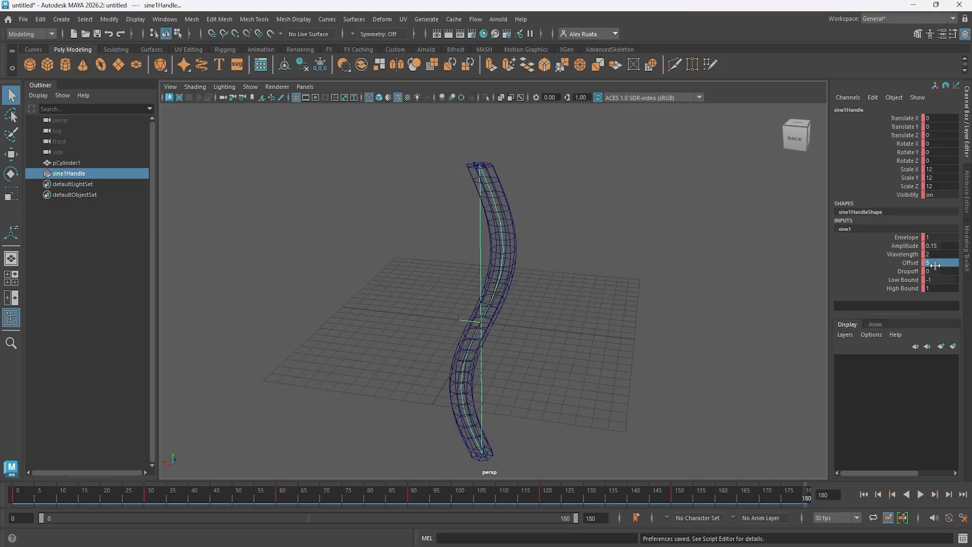
{"action": "key", "text": "Return"}
{"action": "left_click", "coordinate": [920, 494]}
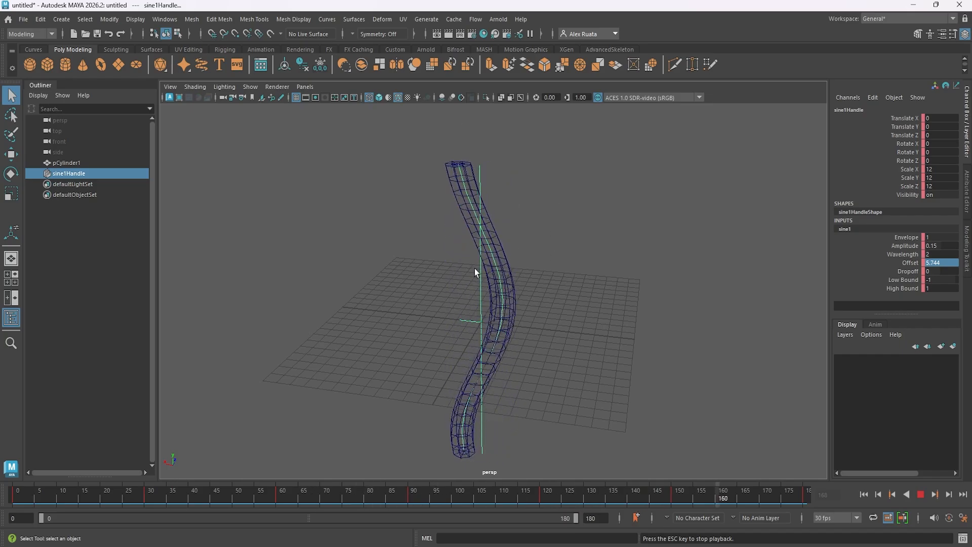
Display the waving cylinder shaded, stop playback at frame 0 and clear the selection
{"action": "left_click", "coordinate": [379, 97]}
{"action": "mouse_move", "coordinate": [493, 248]}
{"action": "left_mouse_down", "text": "alt"}
{"action": "mouse_move", "coordinate": [490, 235]}
{"action": "mouse_move", "coordinate": [337, 236]}
{"action": "mouse_move", "coordinate": [506, 235]}
{"action": "left_mouse_up", "text": "alt"}
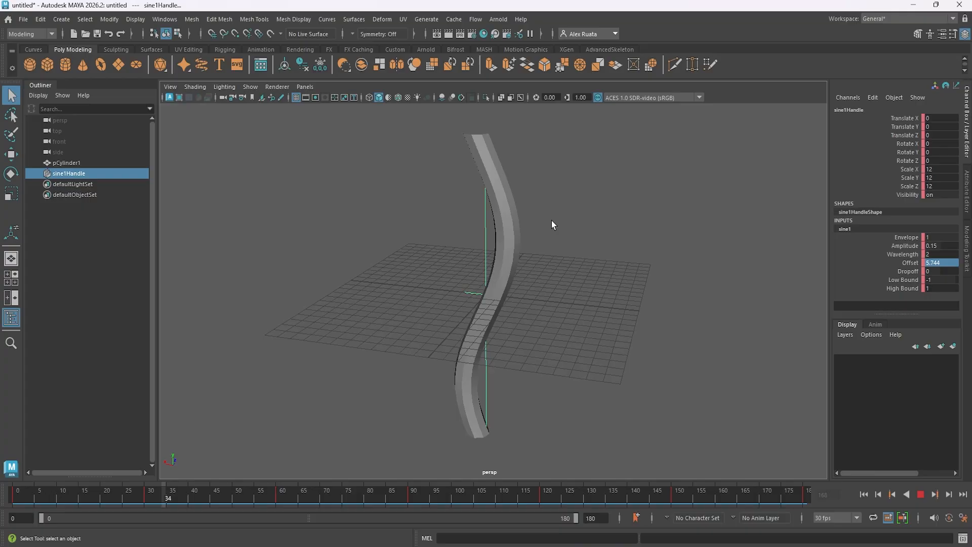
{"action": "left_click", "coordinate": [920, 495]}
{"action": "left_click_drag", "start_coordinate": [799, 499], "coordinate": [1, 503]}
{"action": "left_click", "coordinate": [295, 365]}
{"action": "middle_click_drag", "start_coordinate": [303, 324], "coordinate": [319, 381], "text": "alt"}
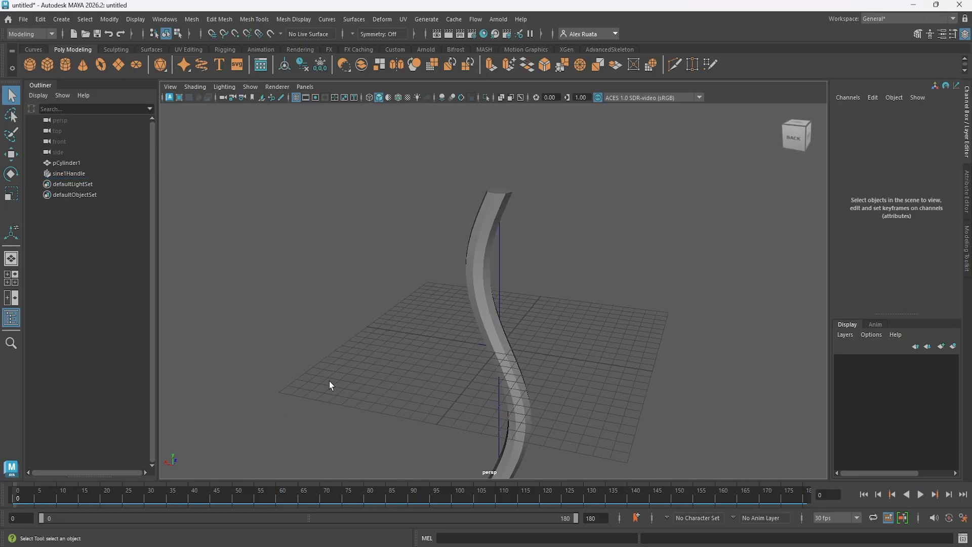
Select the deformed cylinder and delete its construction history
{"action": "left_click", "coordinate": [89, 174]}
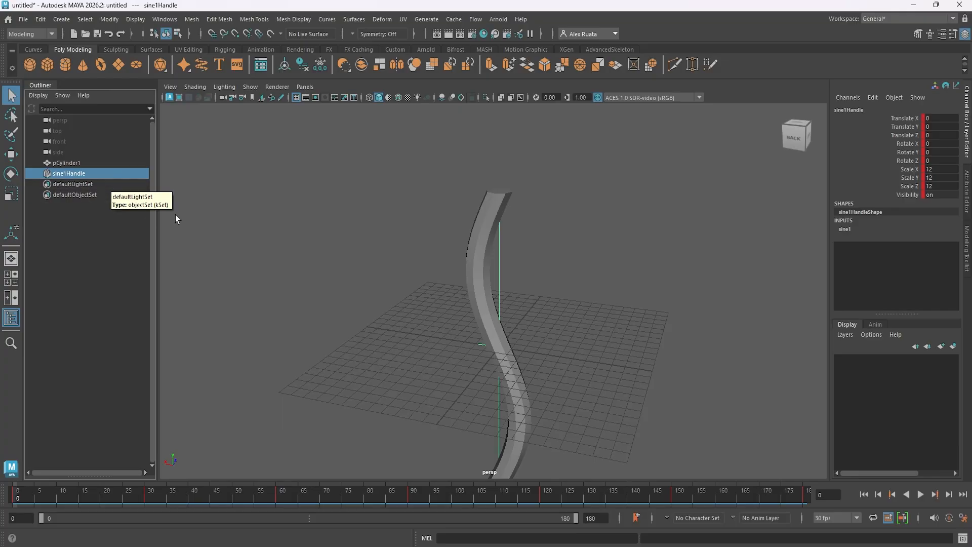
{"action": "left_click", "coordinate": [480, 237]}
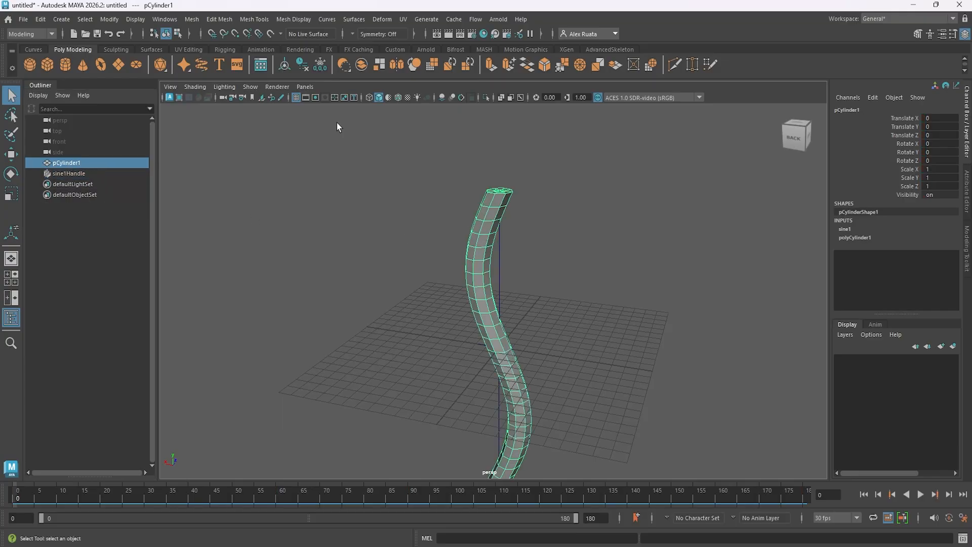
{"action": "left_click", "coordinate": [47, 23]}
{"action": "mouse_move", "coordinate": [117, 159]}
{"action": "left_click", "coordinate": [187, 148]}
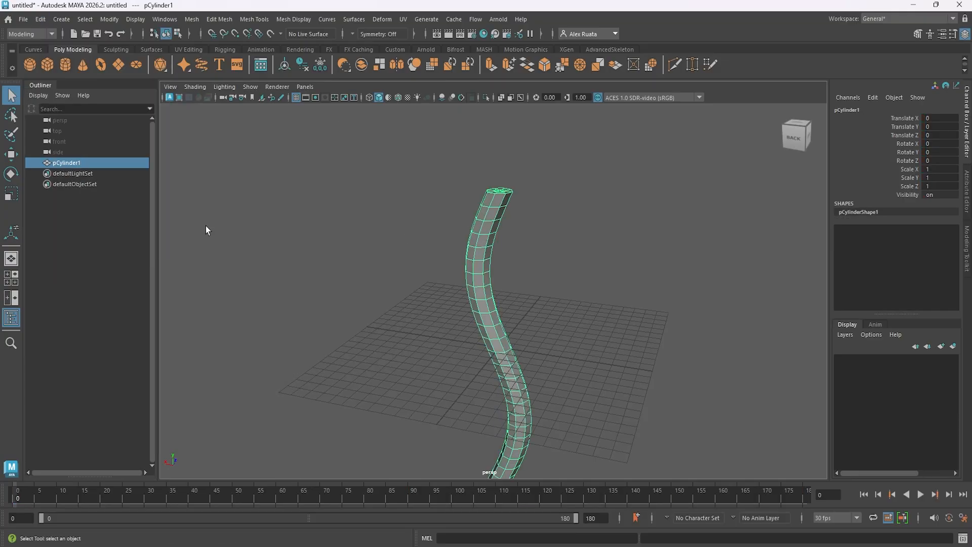
Scrub the timeline to check how the cylinder behaves without its deformer history
{"action": "key", "text": "f"}
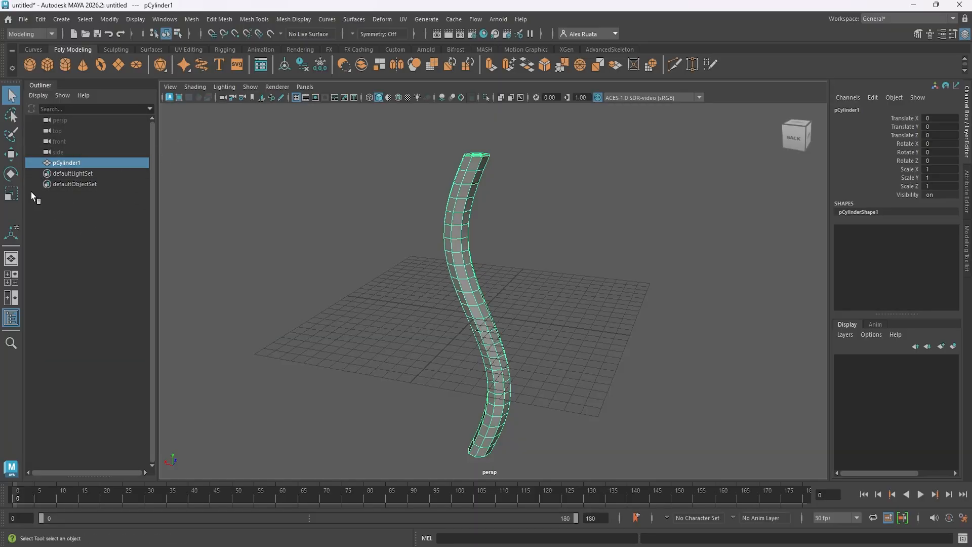
{"action": "left_click_drag", "start_coordinate": [56, 163], "coordinate": [92, 258]}
{"action": "left_click_drag", "start_coordinate": [47, 498], "coordinate": [137, 496]}
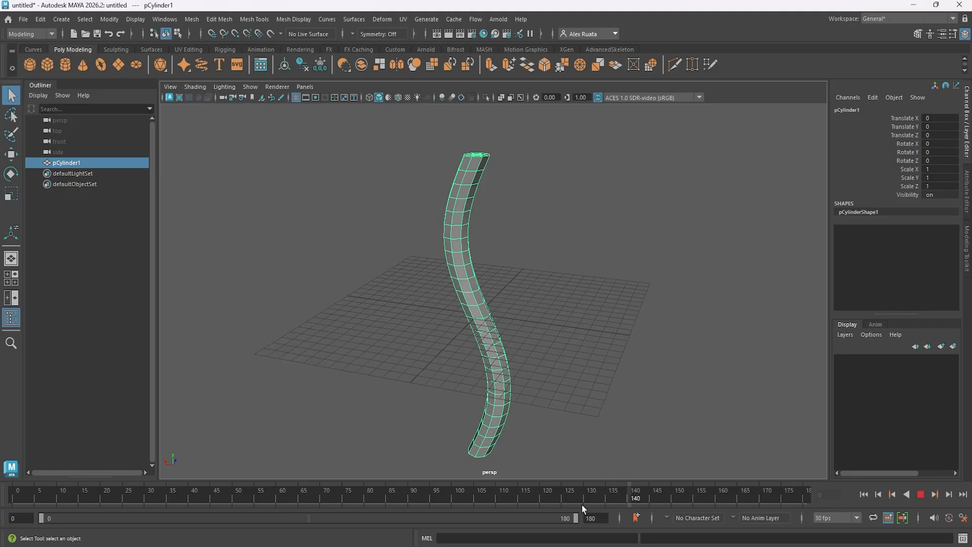
{"action": "left_click_drag", "start_coordinate": [819, 505], "coordinate": [95, 492]}
{"action": "middle_click_drag", "start_coordinate": [227, 391], "coordinate": [249, 387], "text": "alt"}
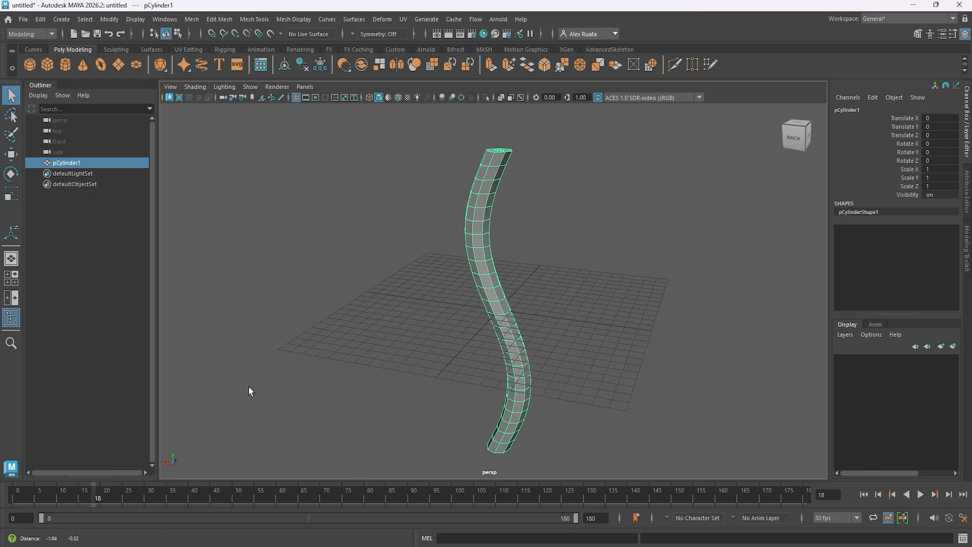
Undo the history deletion, clear the selection and play the animation from frame 0
{"action": "key", "text": "ctrl+z"}
{"action": "left_click", "coordinate": [280, 292]}
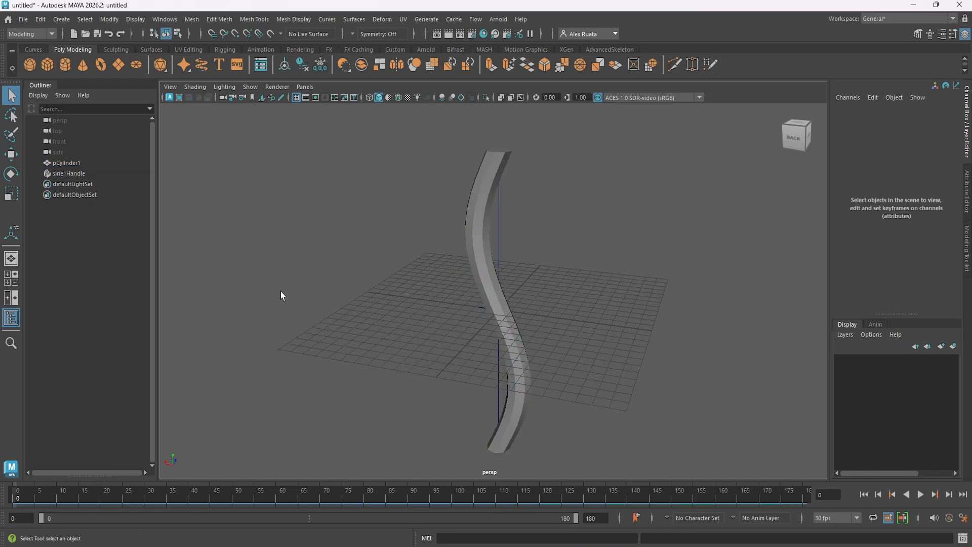
{"action": "mouse_move", "coordinate": [20, 497]}
{"action": "left_mouse_down"}
{"action": "mouse_move", "coordinate": [127, 498]}
{"action": "mouse_move", "coordinate": [2, 499]}
{"action": "left_mouse_up"}
{"action": "left_click", "coordinate": [914, 496]}
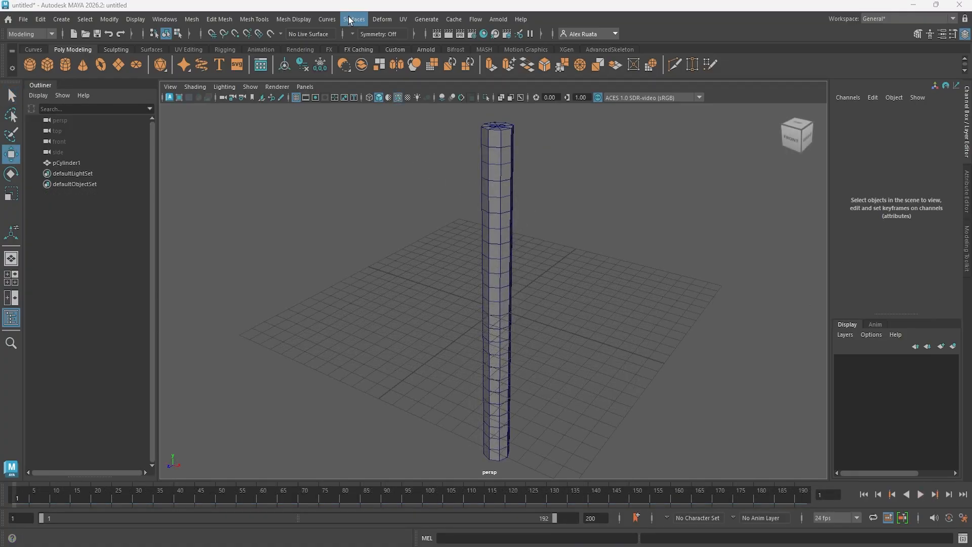
Apply a Squash nonlinear deformer to the straight tall cylinder
{"action": "left_click", "coordinate": [381, 23]}
{"action": "mouse_move", "coordinate": [419, 225]}
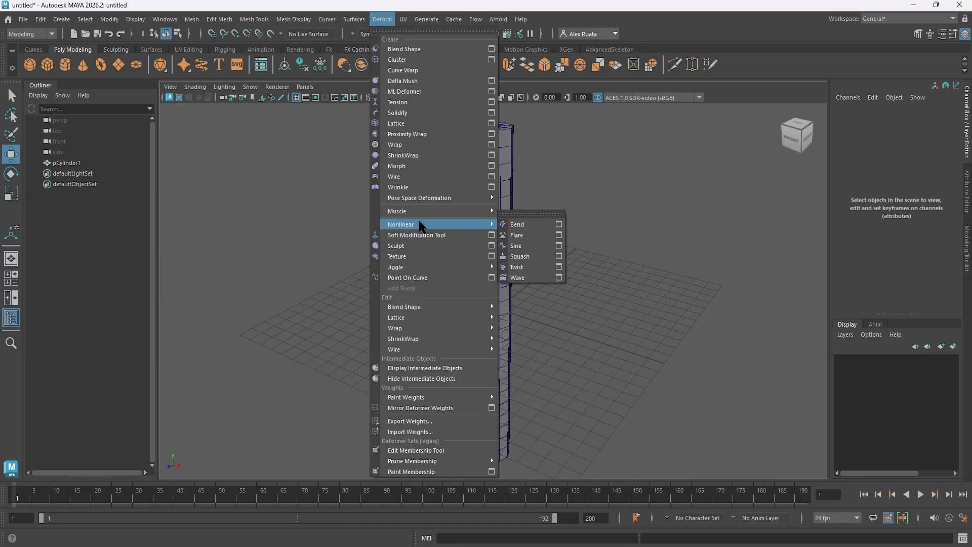
{"action": "left_click", "coordinate": [505, 139]}
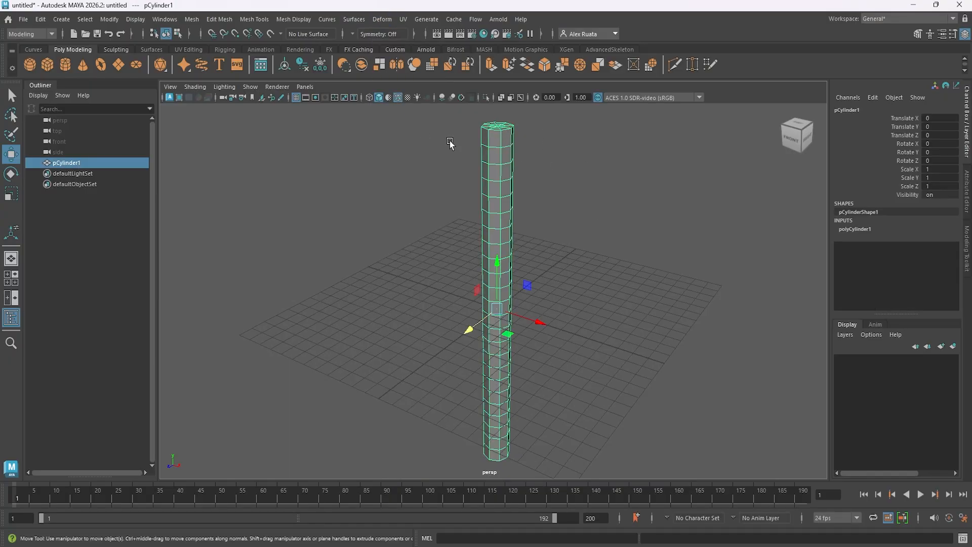
{"action": "left_click", "coordinate": [382, 19]}
{"action": "mouse_move", "coordinate": [412, 226]}
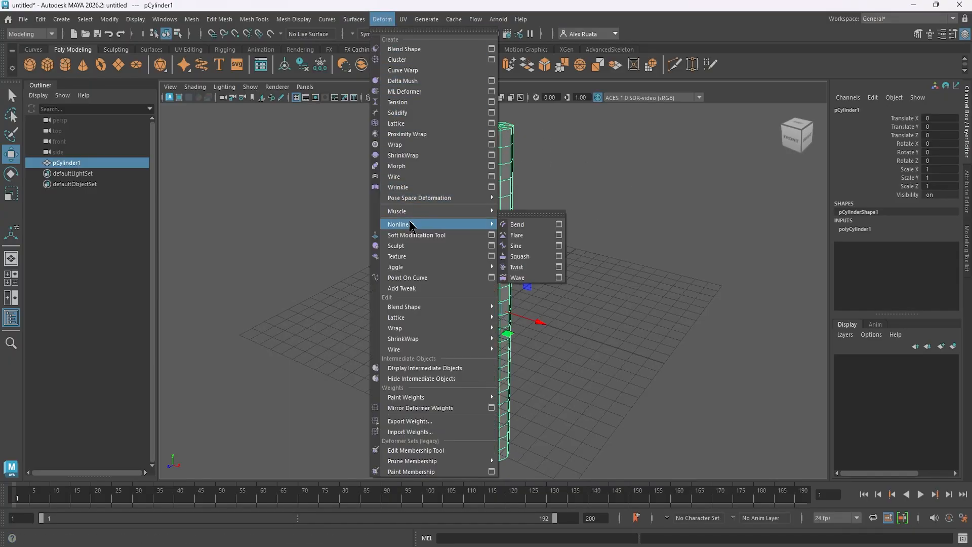
{"action": "left_click", "coordinate": [519, 256]}
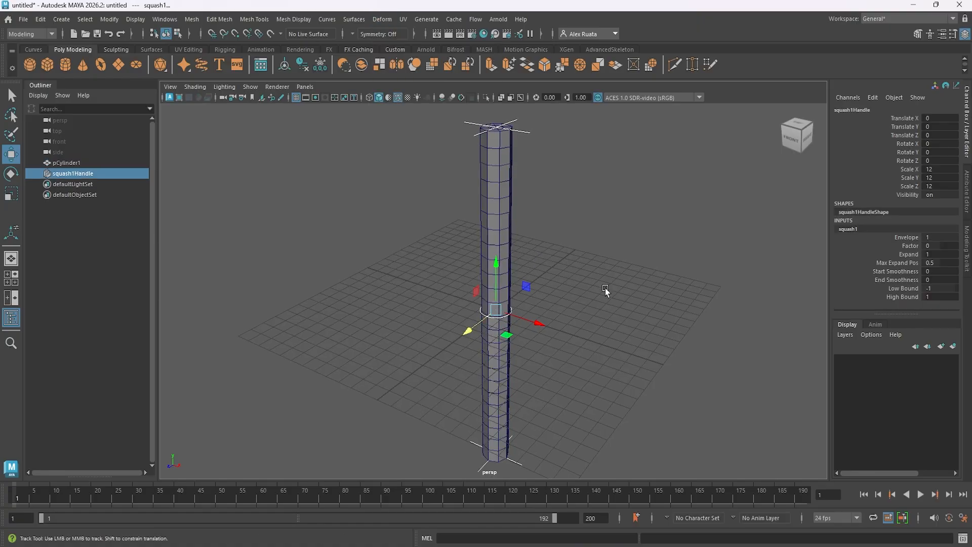
Set the squash handle's Factor to -2 and view the bulging cylinder from the side
{"action": "mouse_move", "coordinate": [605, 288]}
{"action": "left_mouse_down", "text": "alt"}
{"action": "mouse_move", "coordinate": [565, 306]}
{"action": "mouse_move", "coordinate": [615, 302]}
{"action": "left_mouse_up", "text": "alt"}
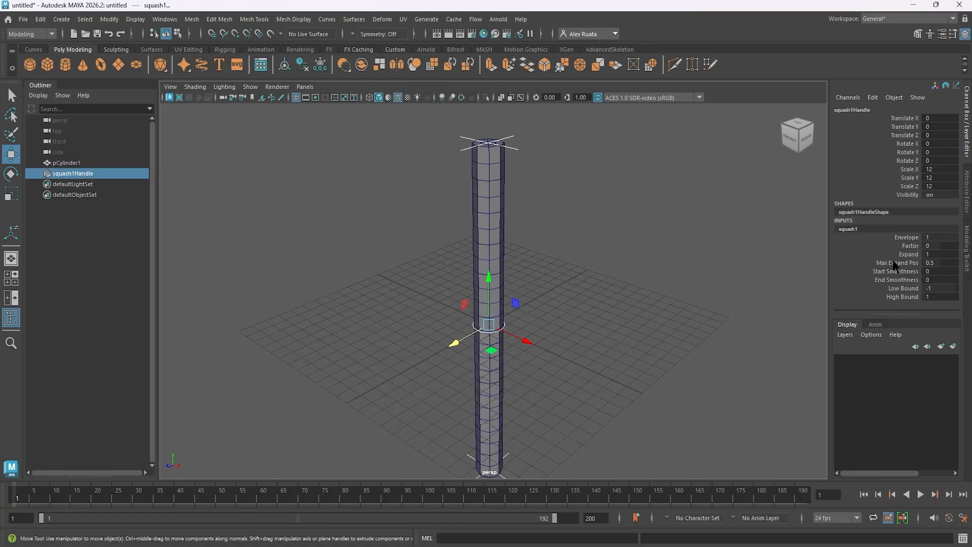
{"action": "middle_click_drag", "start_coordinate": [931, 247], "coordinate": [921, 248]}
{"action": "middle_click_drag", "start_coordinate": [613, 328], "coordinate": [610, 253], "text": "alt"}
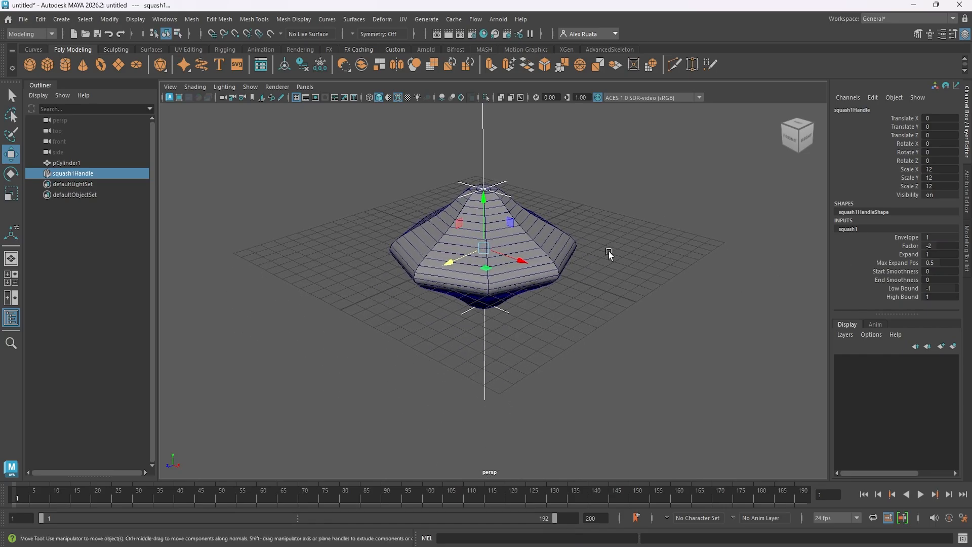
{"action": "left_click_drag", "start_coordinate": [569, 307], "coordinate": [569, 264], "text": "alt"}
Set the squash handle's Factor to -1 to compare the shape, and return it to -2
{"action": "mouse_move", "coordinate": [939, 246]}
{"action": "left_mouse_down"}
{"action": "mouse_move", "coordinate": [952, 247]}
{"action": "mouse_move", "coordinate": [931, 245]}
{"action": "left_mouse_up"}
{"action": "right_click_drag", "start_coordinate": [642, 258], "coordinate": [346, 265], "text": "alt"}
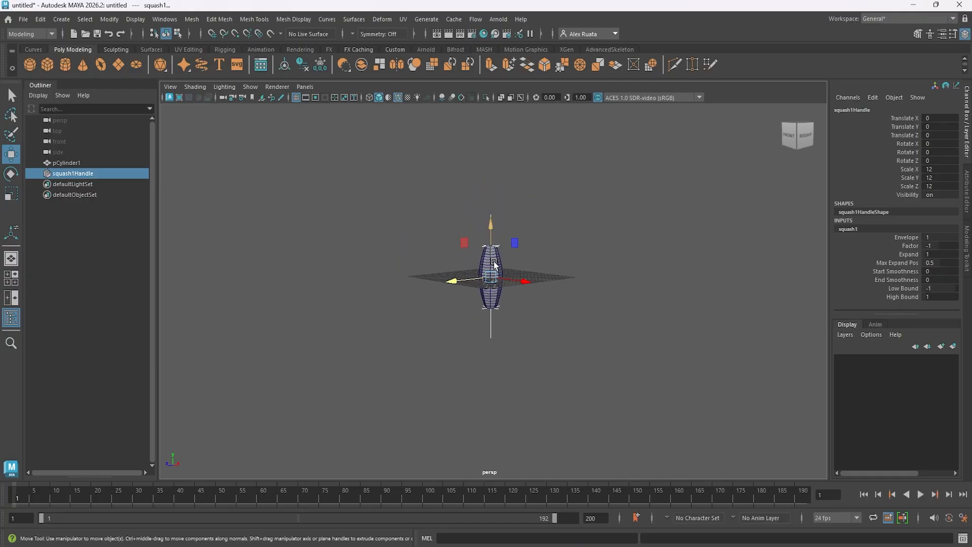
{"action": "left_click_drag", "start_coordinate": [558, 265], "coordinate": [560, 281], "text": "alt"}
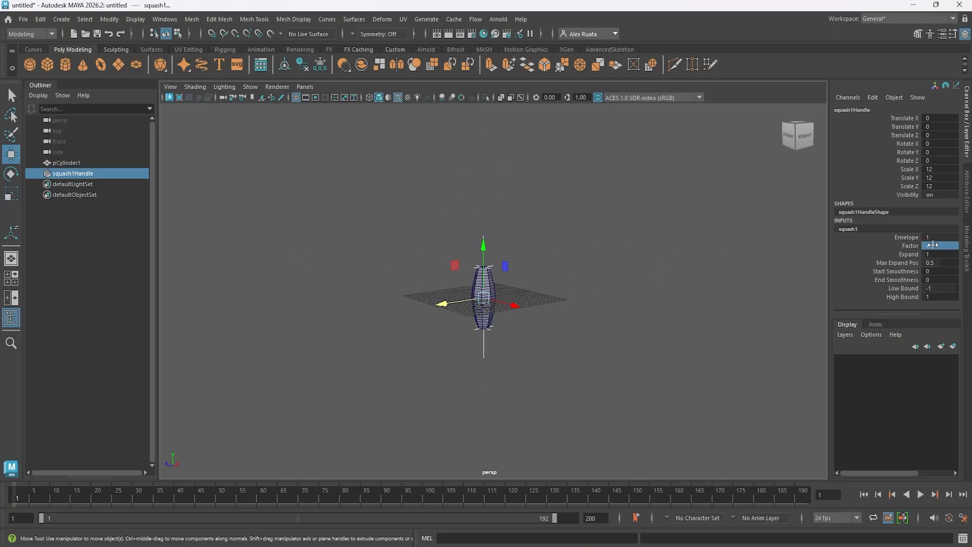
{"action": "type", "text": "0"}
{"action": "key", "text": "Return"}
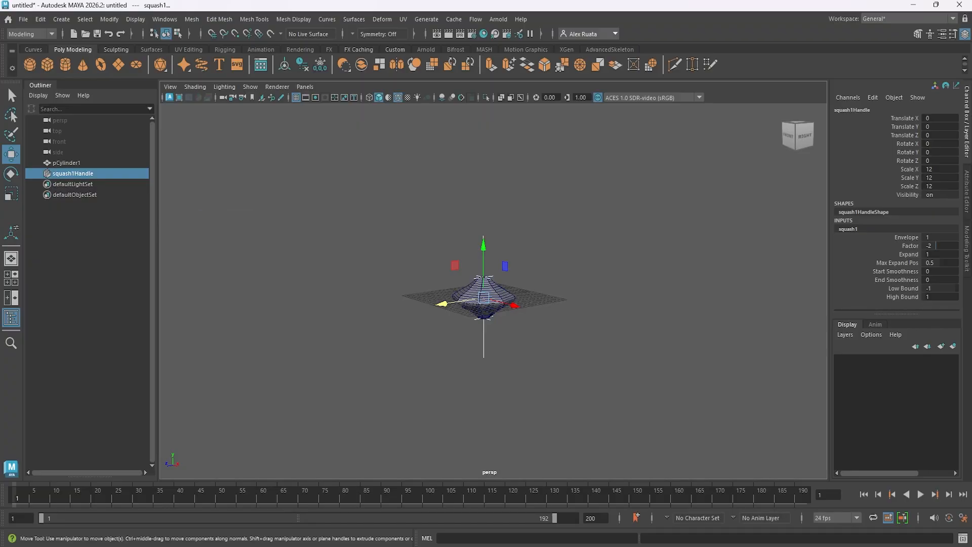
Set the squash's Max Expand Pos to 0.01, inspect the widened base up close, and undo the change
{"action": "left_click_drag", "start_coordinate": [937, 246], "coordinate": [926, 254]}
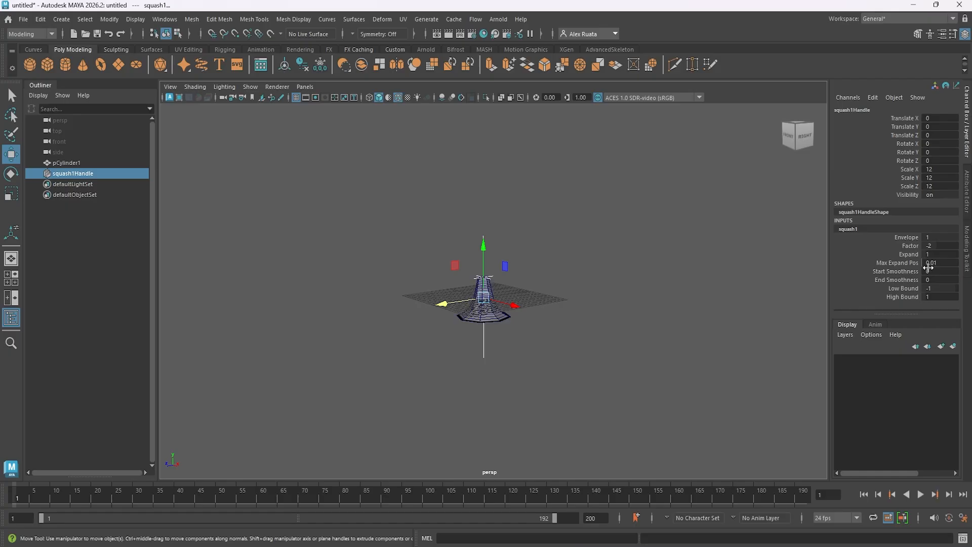
{"action": "scroll", "coordinate": [404, 328], "scroll_direction": "up", "scroll_amount": 8}
{"action": "middle_click_drag", "start_coordinate": [429, 332], "coordinate": [467, 269], "text": "alt"}
{"action": "mouse_move", "coordinate": [466, 269]}
{"action": "left_mouse_down", "text": "alt"}
{"action": "mouse_move", "coordinate": [506, 221]}
{"action": "mouse_move", "coordinate": [478, 274]}
{"action": "left_mouse_up", "text": "alt"}
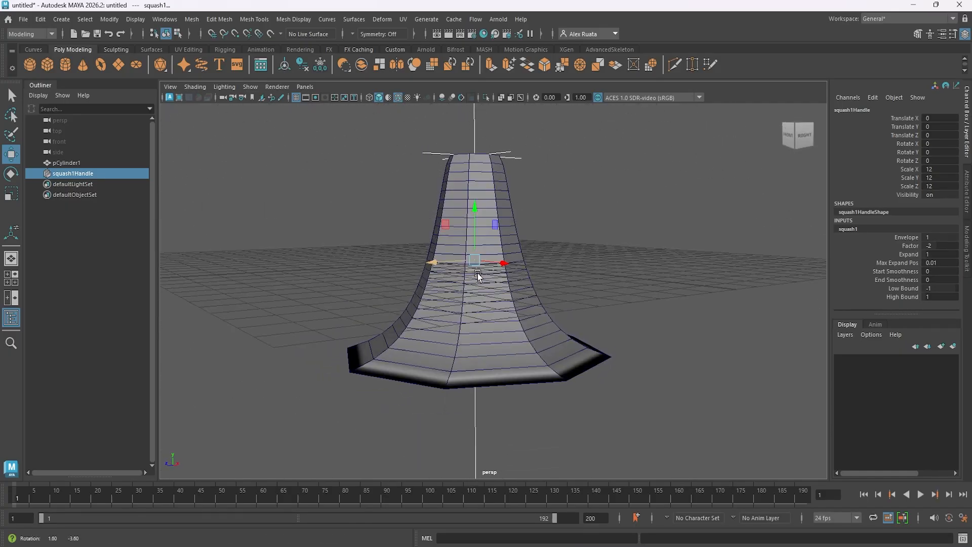
{"action": "key", "text": "ctrl+z"}
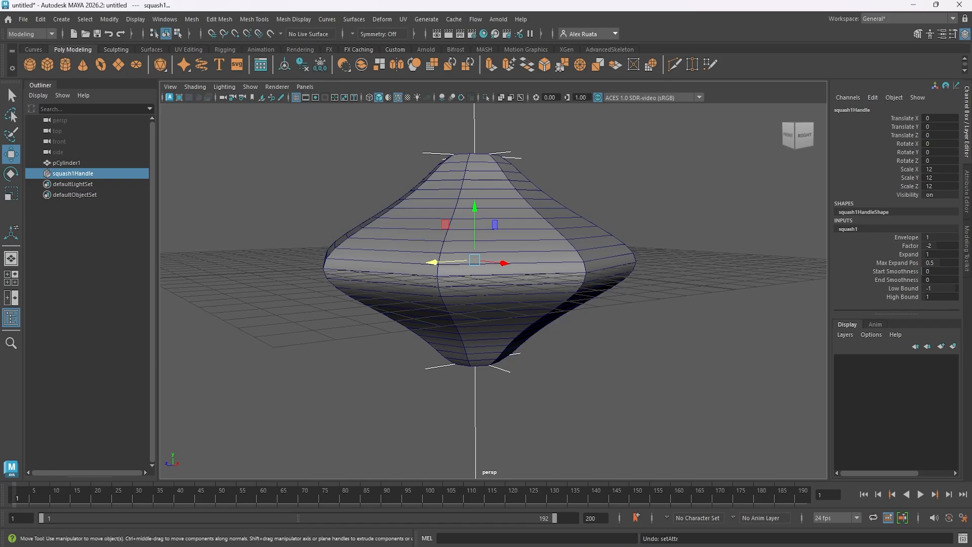
Set the squash's Start and End Smoothness to 1, Low Bound to -3, High Bound to 3 and Factor to -1
{"action": "left_click_drag", "start_coordinate": [930, 272], "coordinate": [943, 297]}
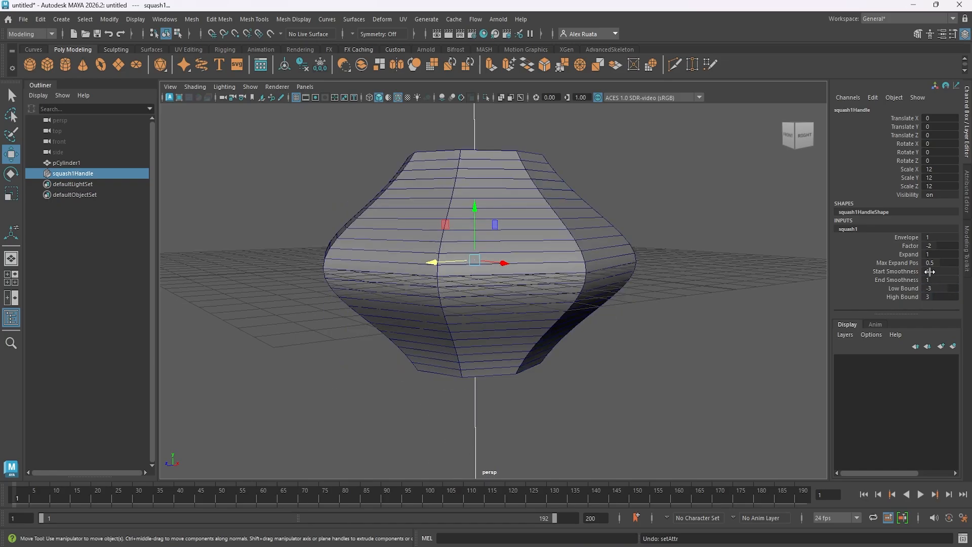
{"action": "mouse_move", "coordinate": [935, 246]}
{"action": "left_mouse_down"}
{"action": "mouse_move", "coordinate": [947, 245]}
{"action": "mouse_move", "coordinate": [938, 245]}
{"action": "left_mouse_up"}
{"action": "scroll", "coordinate": [400, 252], "scroll_direction": "down", "scroll_amount": 5}
{"action": "scroll", "coordinate": [401, 253], "scroll_direction": "down", "scroll_amount": 3}
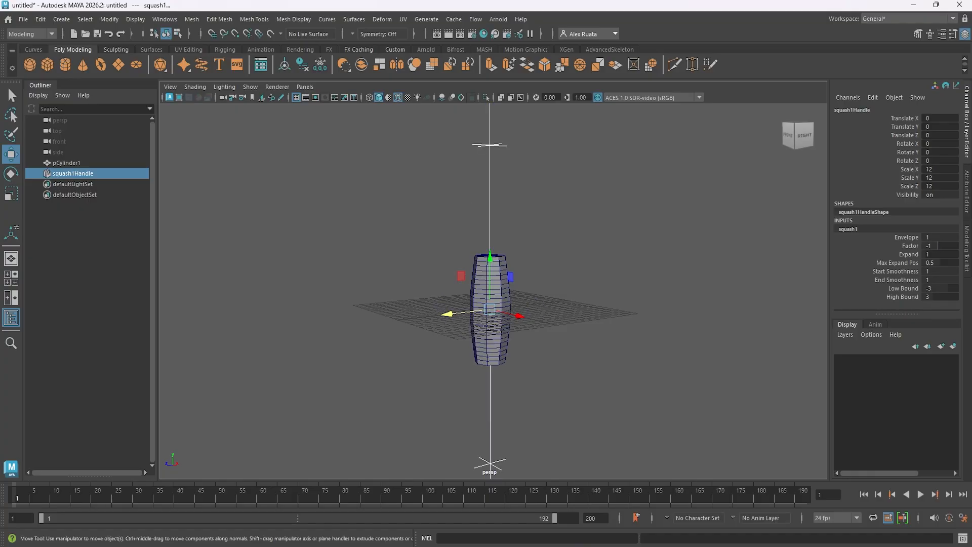
Delete the squash handle and apply a Twist nonlinear deformer to the cylinder
{"action": "left_click", "coordinate": [88, 174]}
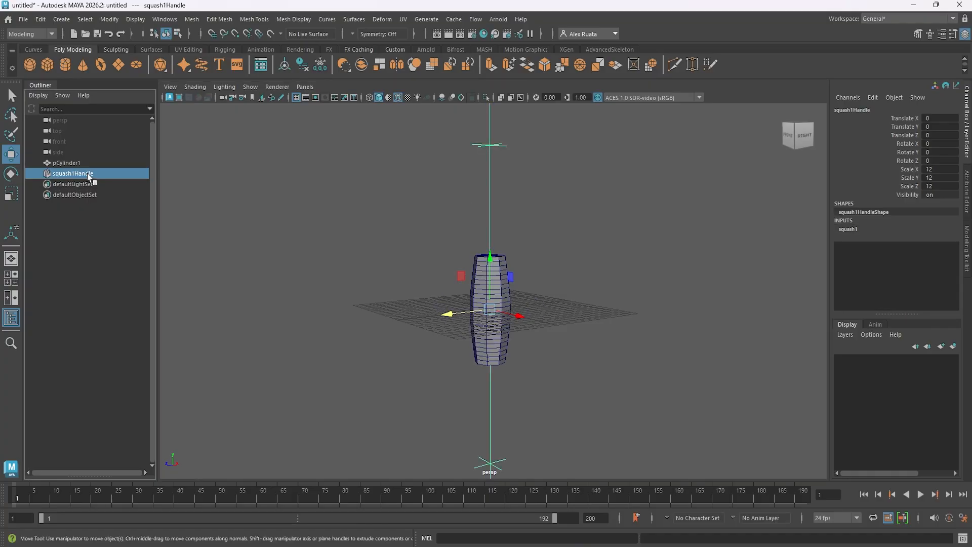
{"action": "key", "text": "Delete"}
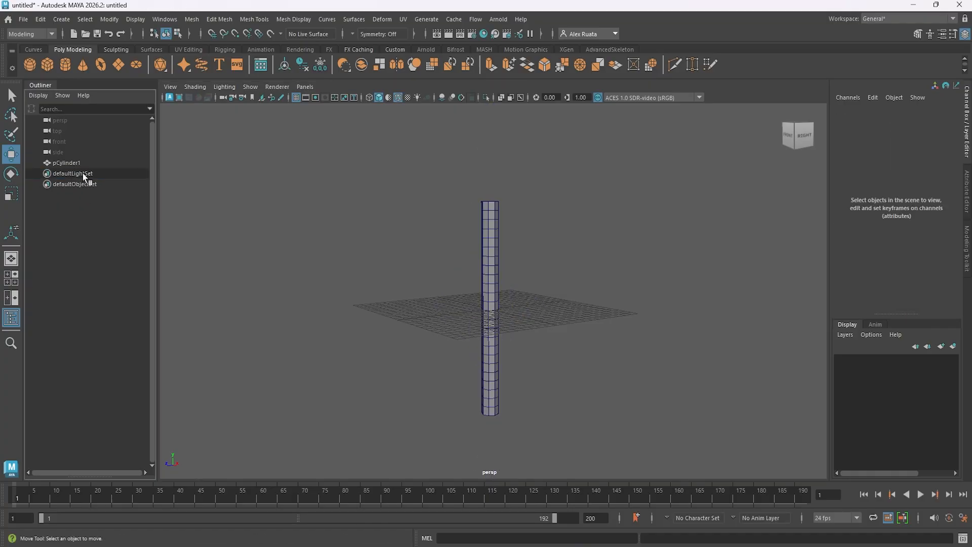
{"action": "left_click", "coordinate": [496, 240]}
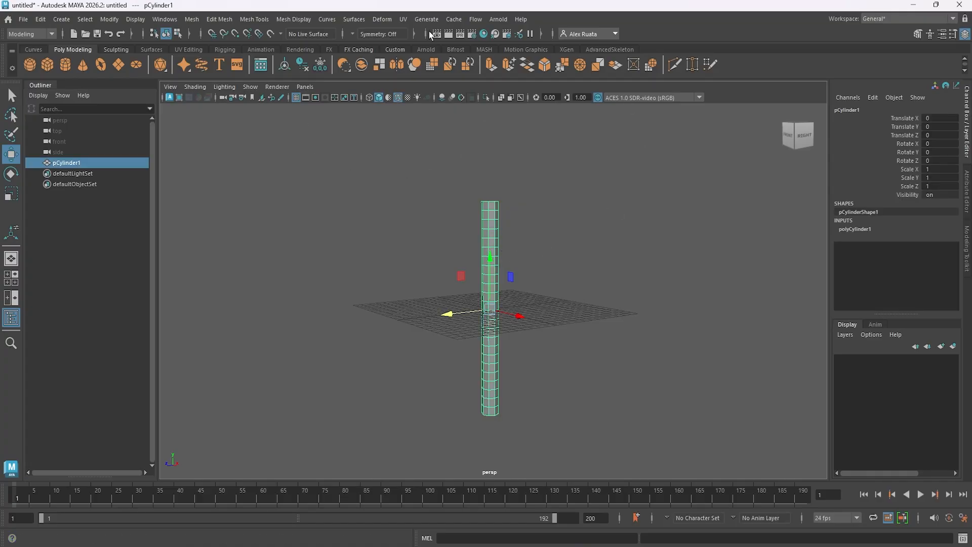
{"action": "left_click", "coordinate": [388, 22]}
{"action": "mouse_move", "coordinate": [416, 226]}
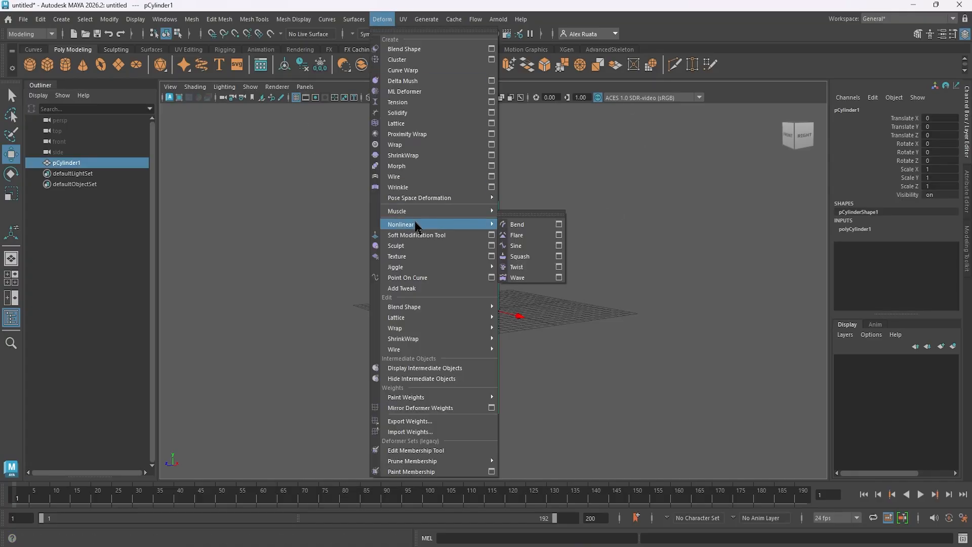
{"action": "left_click", "coordinate": [526, 267]}
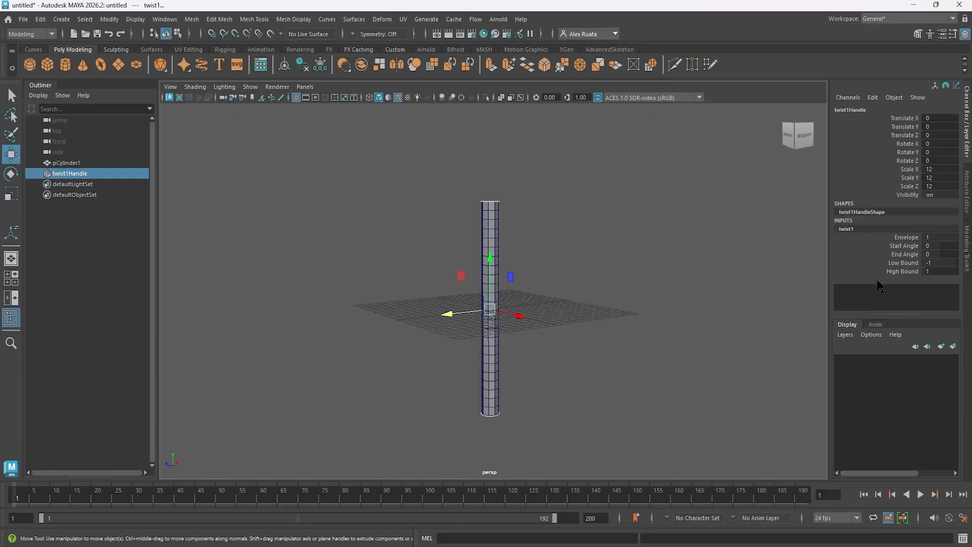
Set the twist's Start Angle to 15, End Angle to 13, and both Low Bound and High Bound to 0
{"action": "mouse_move", "coordinate": [947, 246]}
{"action": "left_mouse_down"}
{"action": "mouse_move", "coordinate": [958, 254]}
{"action": "mouse_move", "coordinate": [958, 237]}
{"action": "left_mouse_up"}
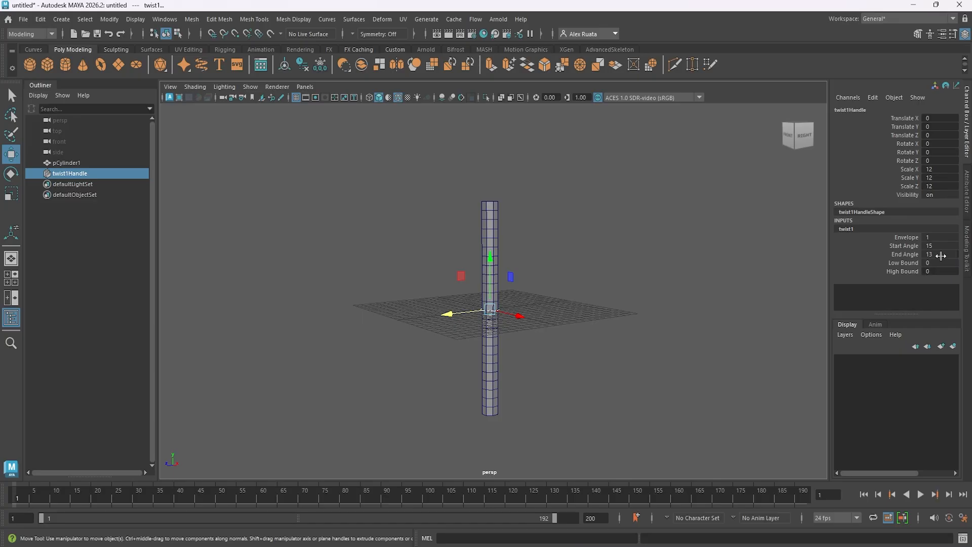
{"action": "type", "text": "90"}
{"action": "key", "text": "Return"}
{"action": "scroll", "coordinate": [592, 320], "scroll_direction": "up", "scroll_amount": 8}
{"action": "left_click_drag", "start_coordinate": [527, 294], "coordinate": [683, 266], "text": "alt"}
{"action": "key", "text": "Return"}
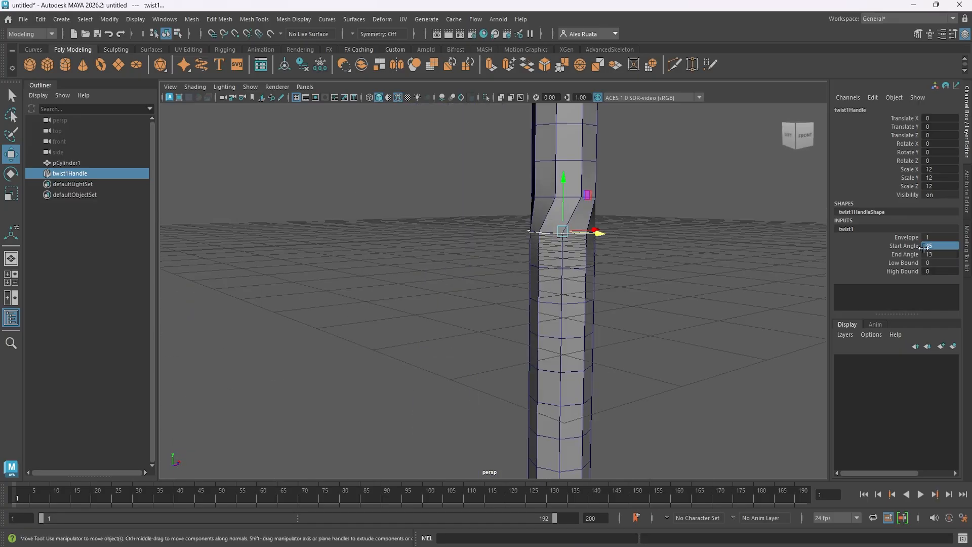
Set the twist's Start Angle to 45 and End Angle to 90, and view the twisted section
{"action": "type", "text": "90"}
{"action": "key", "text": "Return"}
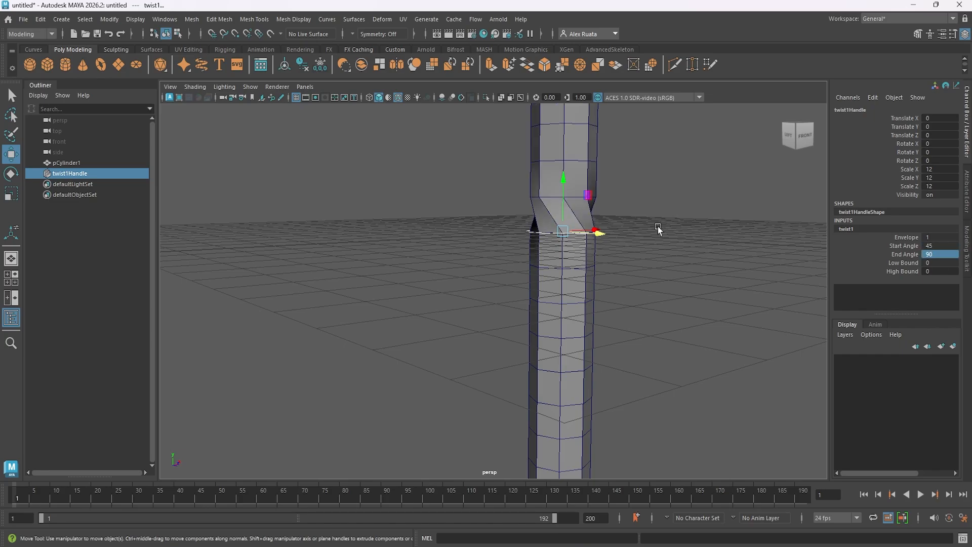
{"action": "middle_click_drag", "start_coordinate": [660, 229], "coordinate": [597, 316], "text": "alt"}
{"action": "left_click_drag", "start_coordinate": [598, 316], "coordinate": [557, 320], "text": "alt"}
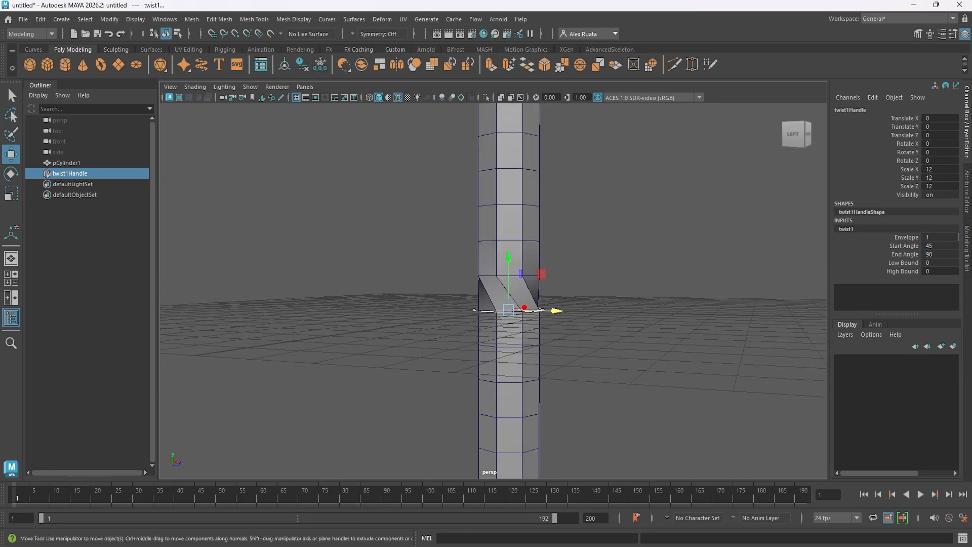
Vary the twist's Envelope and Low Bound, and return the Low Bound to 0
{"action": "left_click_drag", "start_coordinate": [931, 237], "coordinate": [922, 263]}
{"action": "type", "text": "0"}
{"action": "key", "text": "Return"}
{"action": "scroll", "coordinate": [561, 287], "scroll_direction": "down", "scroll_amount": 8}
{"action": "middle_click_drag", "start_coordinate": [566, 268], "coordinate": [568, 287], "text": "alt"}
{"action": "left_click_drag", "start_coordinate": [569, 287], "coordinate": [508, 288], "text": "alt"}
Rotate the twist handle about Z to about -43 degrees
{"action": "left_click", "coordinate": [79, 175]}
{"action": "left_click_drag", "start_coordinate": [298, 267], "coordinate": [309, 278], "text": "alt"}
{"action": "key", "text": "e"}
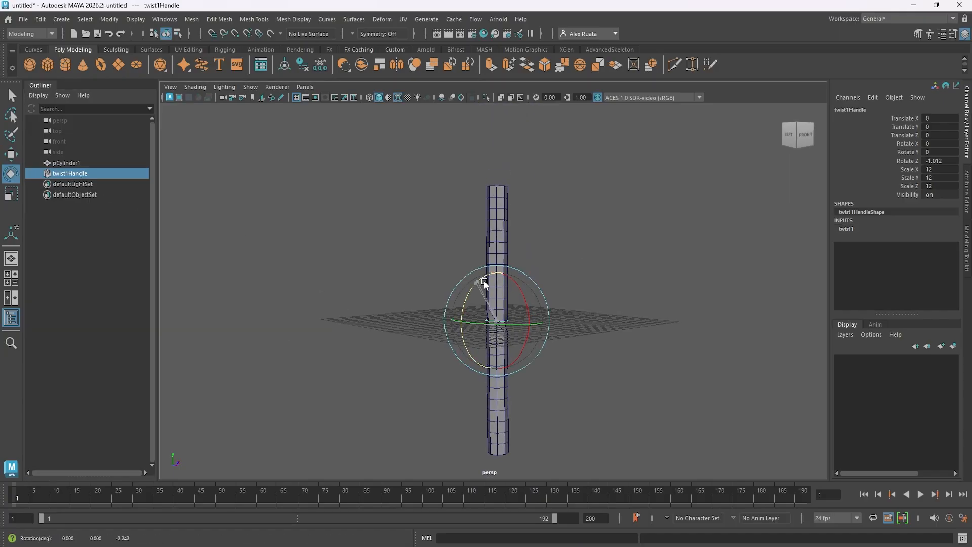
{"action": "left_click_drag", "start_coordinate": [484, 282], "coordinate": [626, 319]}
Move the twist handle up along Y to about 4.9
{"action": "key", "text": "w"}
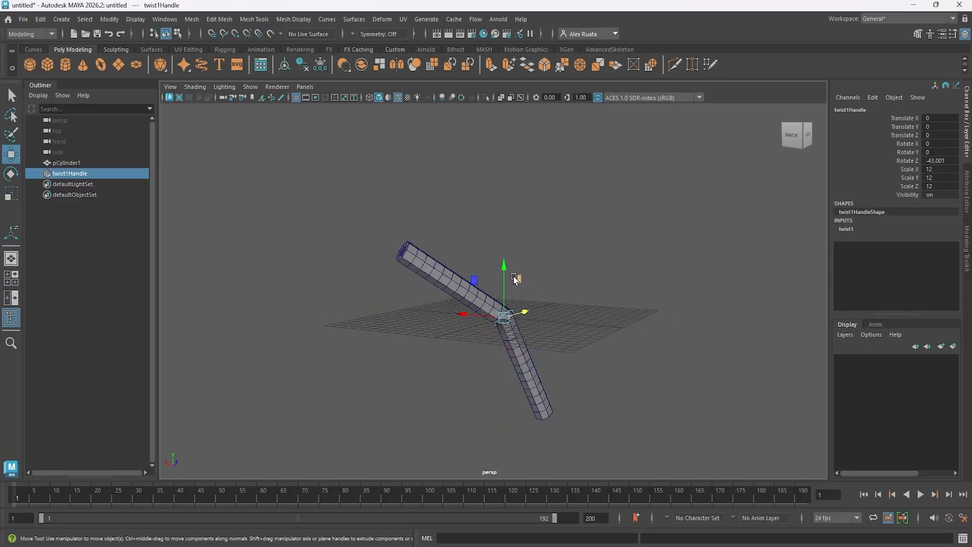
{"action": "left_click_drag", "start_coordinate": [506, 276], "coordinate": [527, 222]}
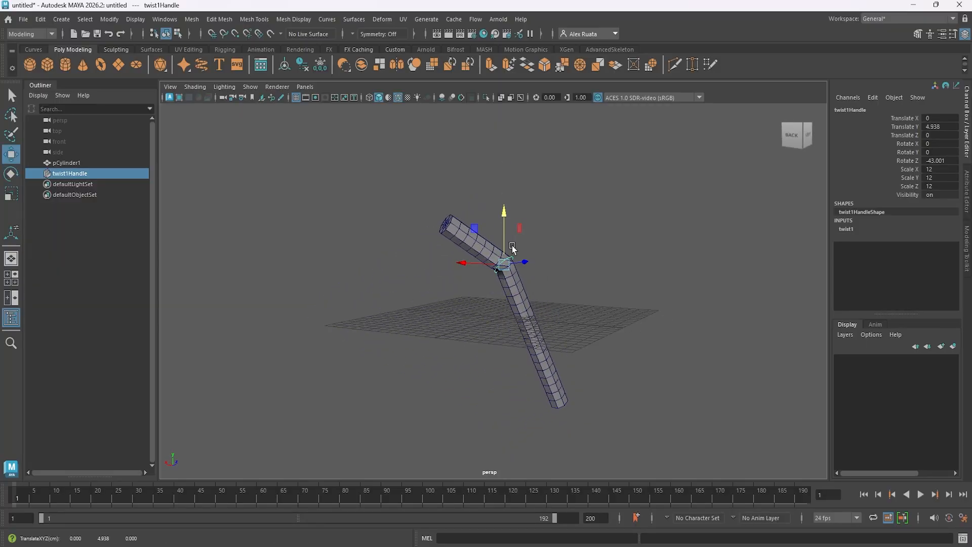
{"action": "scroll", "coordinate": [512, 248], "scroll_direction": "up", "scroll_amount": 8}
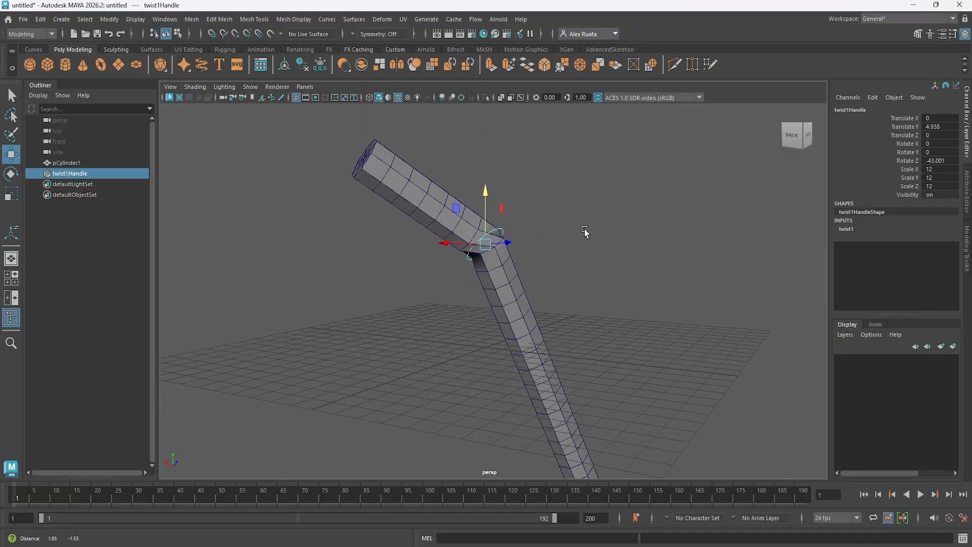
Scale the twist handle to about 65 on all axes and rotate it to about 14.5, -19 and -2.4 degrees
{"action": "left_click_drag", "start_coordinate": [584, 231], "coordinate": [533, 190], "text": "alt"}
{"action": "key", "text": "e"}
{"action": "key", "text": "r"}
{"action": "key", "text": "e"}
{"action": "key", "text": "w"}
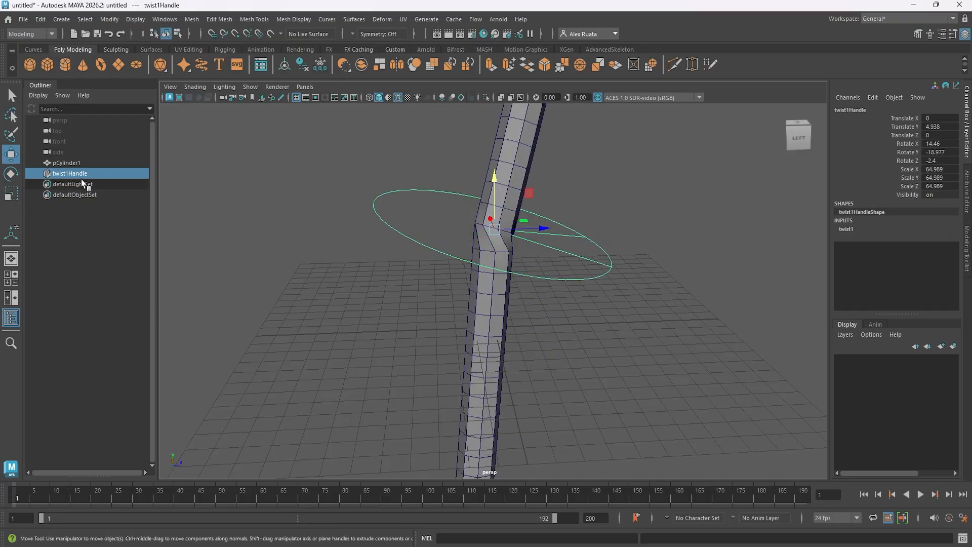
Set the twist's End Angle to 180 and Start Angle to 90, and inspect the twisted joint
{"action": "left_click", "coordinate": [850, 230]}
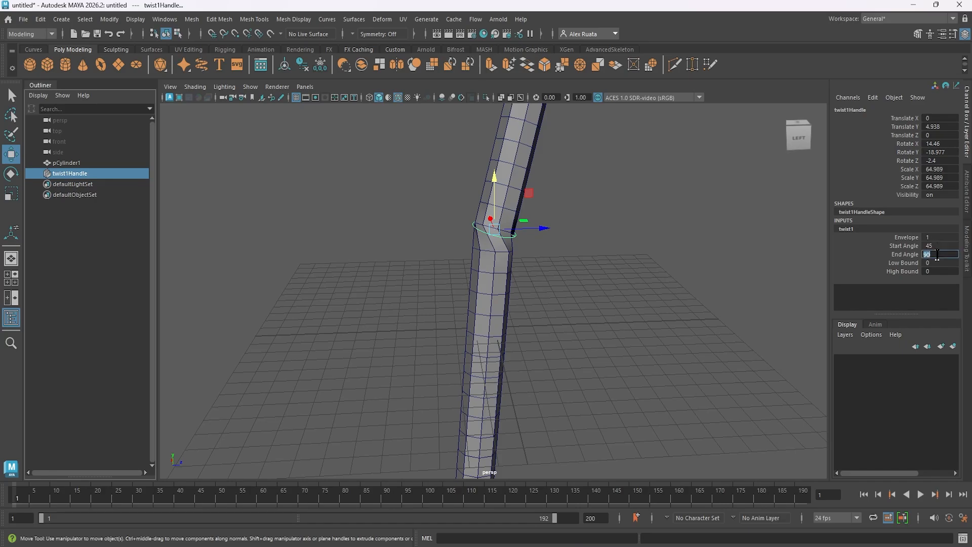
{"action": "type", "text": "180"}
{"action": "key", "text": "Return"}
{"action": "left_click_drag", "start_coordinate": [489, 311], "coordinate": [572, 293], "text": "alt"}
{"action": "right_click_drag", "start_coordinate": [573, 294], "coordinate": [673, 290], "text": "alt"}
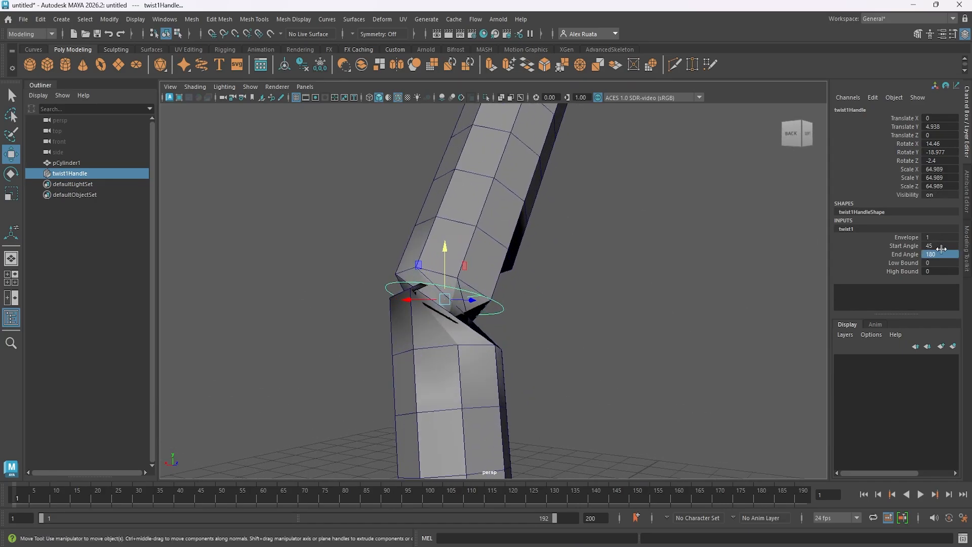
{"action": "type", "text": "90"}
{"action": "key", "text": "Return"}
{"action": "left_click_drag", "start_coordinate": [471, 255], "coordinate": [416, 250], "text": "alt"}
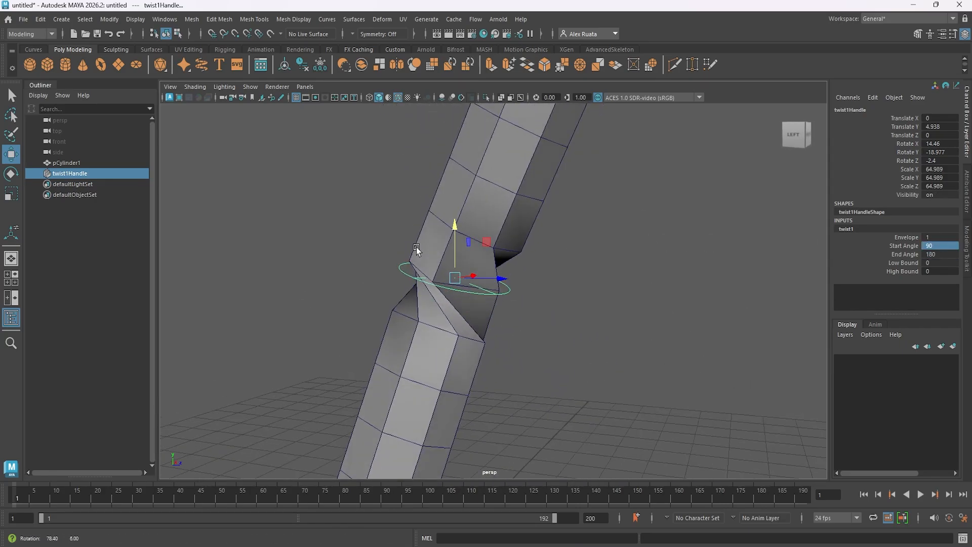
Set the twist's Envelope to 0
{"action": "right_click_drag", "start_coordinate": [577, 264], "coordinate": [473, 270], "text": "alt"}
{"action": "left_click", "coordinate": [934, 237]}
{"action": "type", "text": "0"}
{"action": "key", "text": "Return"}
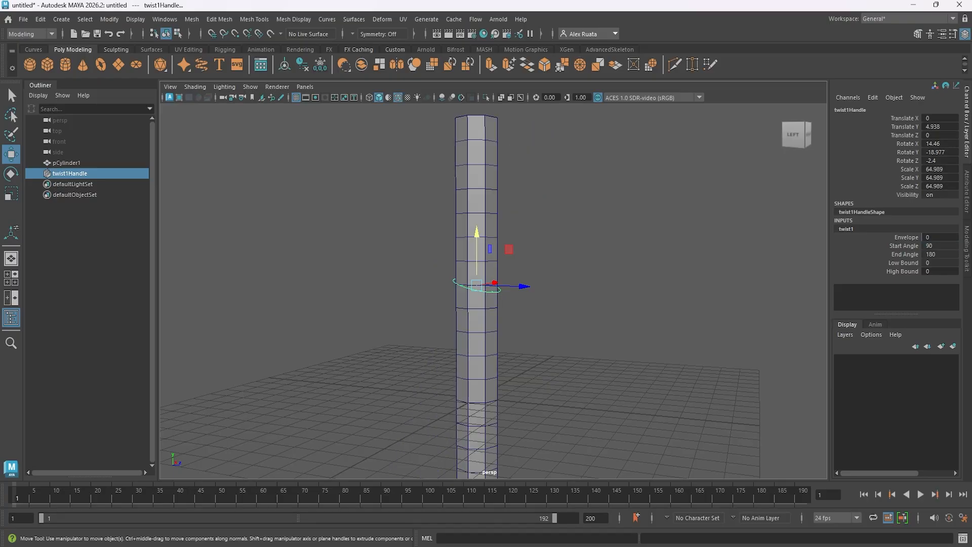
Scale the cylinder along Y to about 0.52
{"action": "left_click", "coordinate": [488, 186]}
{"action": "left_click_drag", "start_coordinate": [550, 195], "coordinate": [544, 204], "text": "alt"}
{"action": "right_click_drag", "start_coordinate": [544, 204], "coordinate": [519, 210], "text": "alt"}
{"action": "key", "text": "r"}
{"action": "left_click_drag", "start_coordinate": [491, 293], "coordinate": [492, 318]}
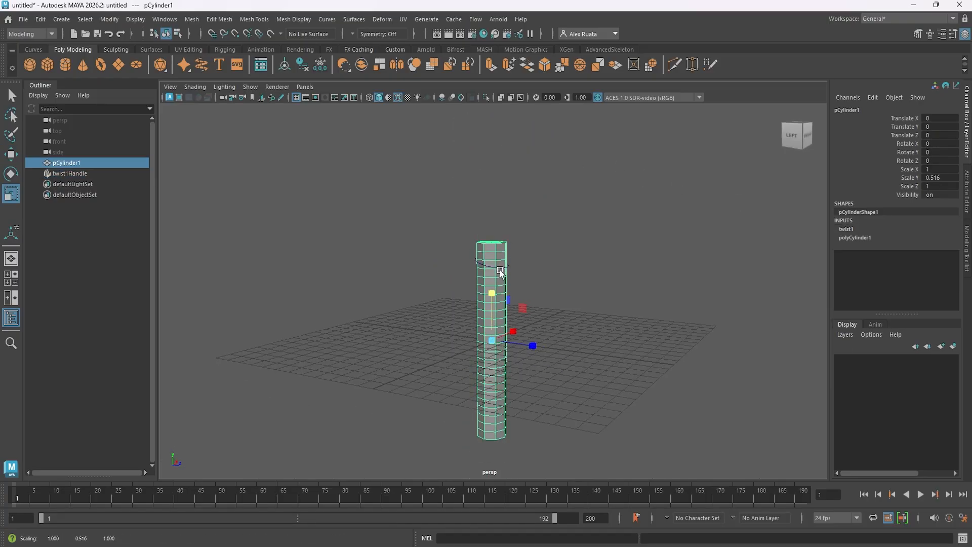
Select the twist handle and set its Envelope back to 1
{"action": "left_click", "coordinate": [500, 273]}
{"action": "left_click", "coordinate": [846, 229]}
{"action": "type", "text": "1"}
{"action": "key", "text": "Return"}
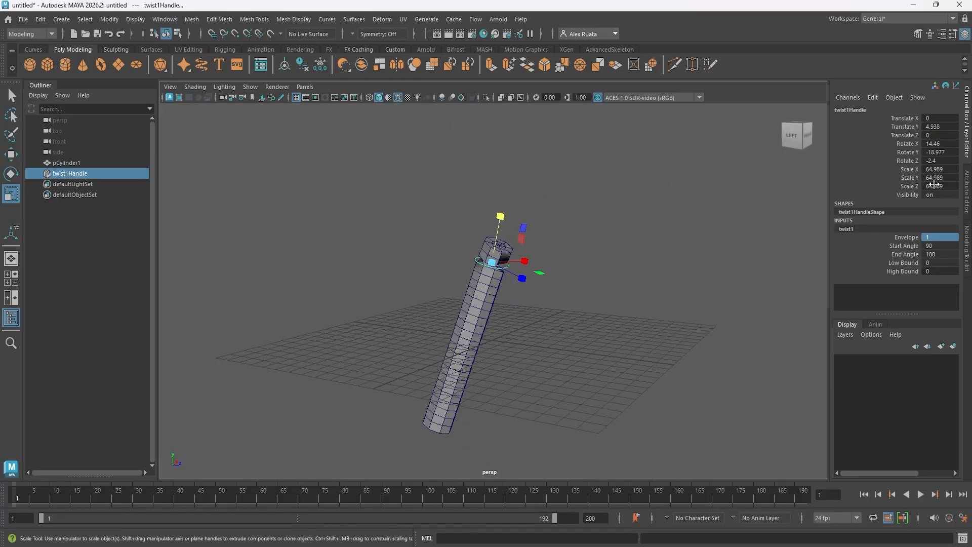
{"action": "right_click_drag", "start_coordinate": [458, 247], "coordinate": [494, 255], "text": "alt"}
Move the cylinder up along Y to about 5.3, passing it through the twist handle
{"action": "left_click", "coordinate": [494, 255]}
{"action": "key", "text": "w"}
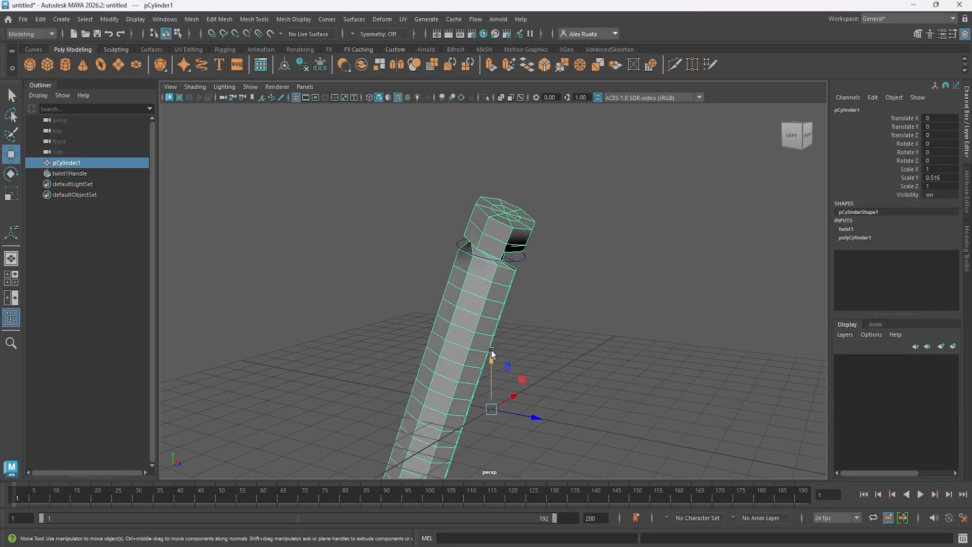
{"action": "left_click_drag", "start_coordinate": [492, 357], "coordinate": [458, 198]}
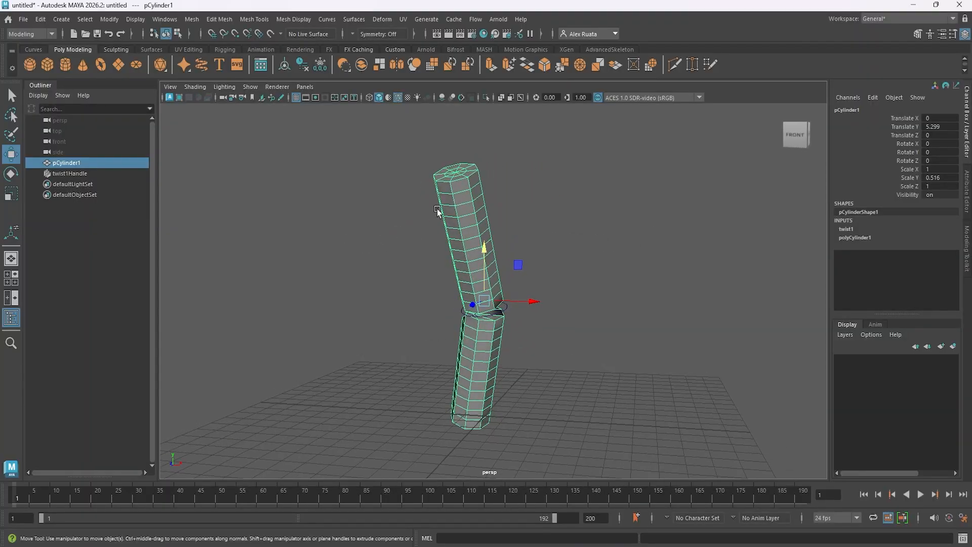
Select the vertices at the cylinder's upper end and apply a Squash nonlinear deformer to them
{"action": "right_click_drag", "start_coordinate": [457, 199], "coordinate": [508, 211]}
{"action": "left_click_drag", "start_coordinate": [514, 213], "coordinate": [434, 218], "text": "alt"}
{"action": "left_click_drag", "start_coordinate": [398, 152], "coordinate": [552, 283]}
{"action": "left_click", "coordinate": [377, 19]}
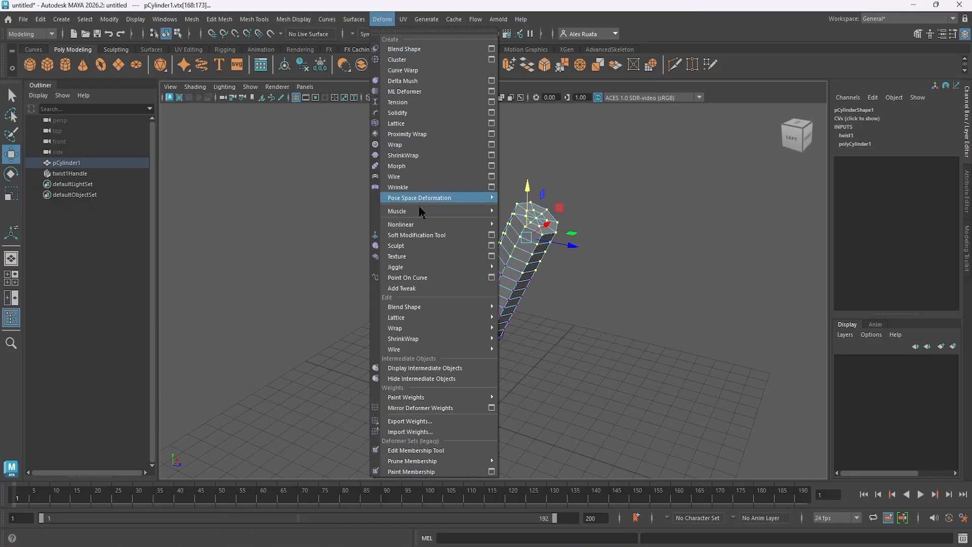
{"action": "mouse_move", "coordinate": [421, 226]}
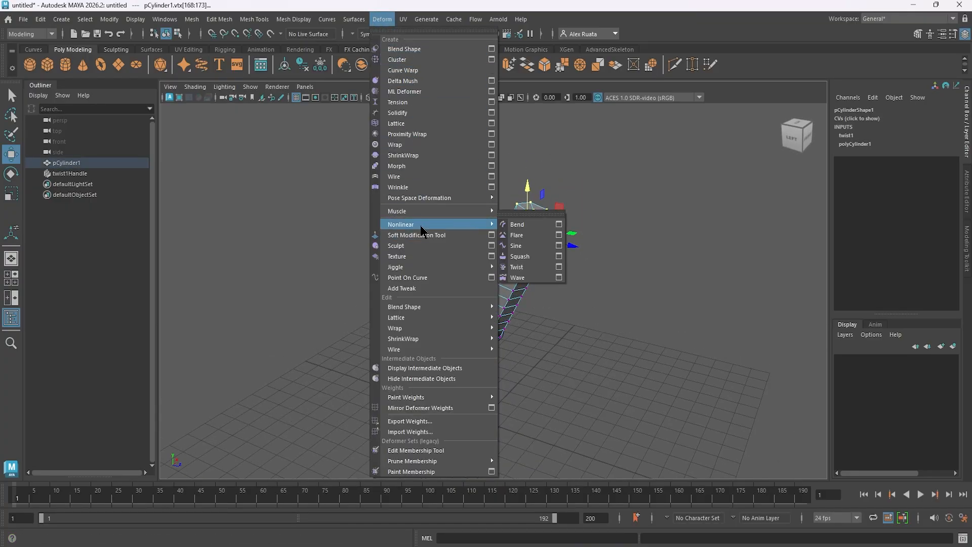
{"action": "left_click", "coordinate": [531, 256]}
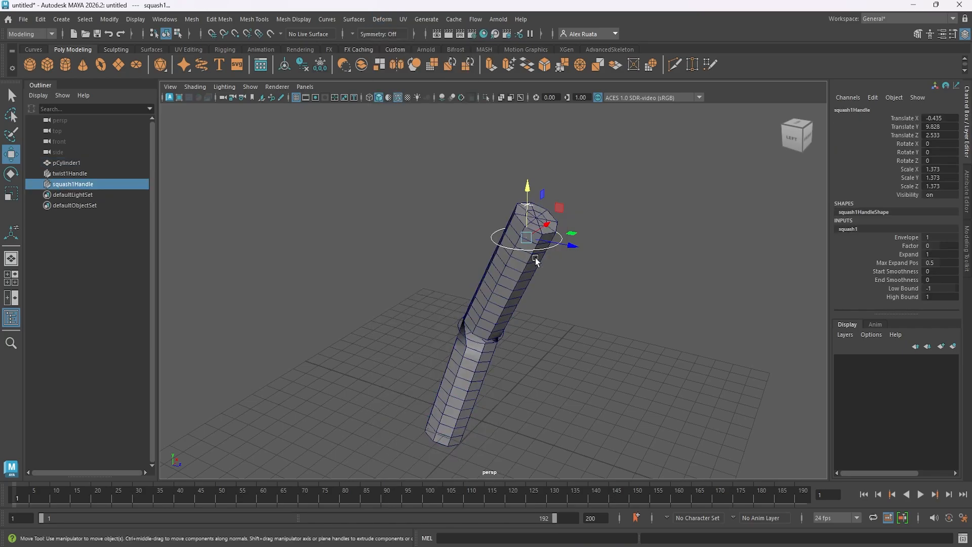
Lower the squash's Factor to flatten the cylinder's upper end, and move its handle along Z to about 1.9
{"action": "left_click_drag", "start_coordinate": [933, 246], "coordinate": [931, 245]}
{"action": "left_click_drag", "start_coordinate": [598, 309], "coordinate": [657, 285], "text": "alt"}
{"action": "left_click_drag", "start_coordinate": [565, 241], "coordinate": [518, 267]}
{"action": "left_click", "coordinate": [512, 289]}
{"action": "middle_click_drag", "start_coordinate": [500, 324], "coordinate": [503, 256], "text": "alt"}
{"action": "left_click_drag", "start_coordinate": [503, 256], "coordinate": [495, 307], "text": "alt"}
Delete the twist and squash handles together
{"action": "left_click", "coordinate": [101, 173]}
{"action": "left_click", "coordinate": [73, 183], "text": "ctrl"}
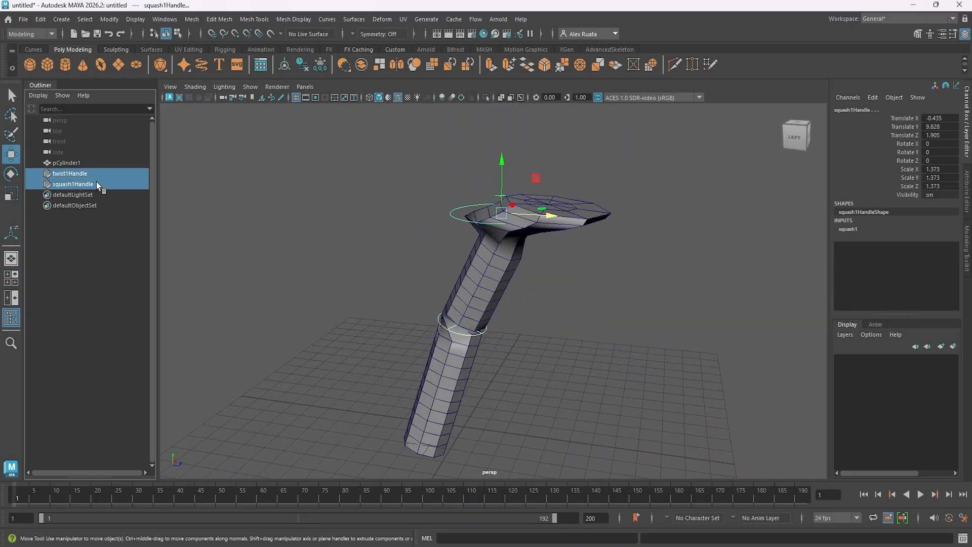
{"action": "key", "text": "Delete"}
{"action": "left_click", "coordinate": [387, 19]}
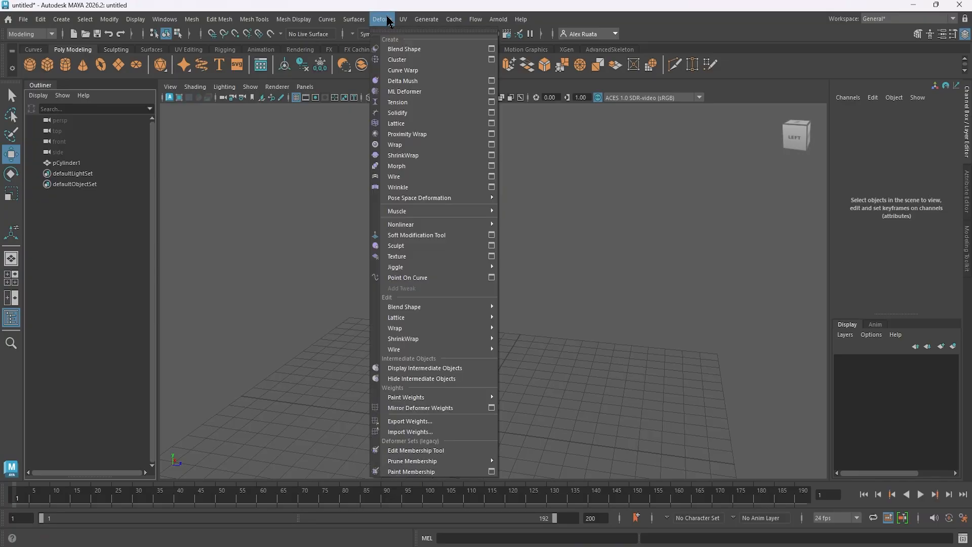
{"action": "mouse_move", "coordinate": [425, 225]}
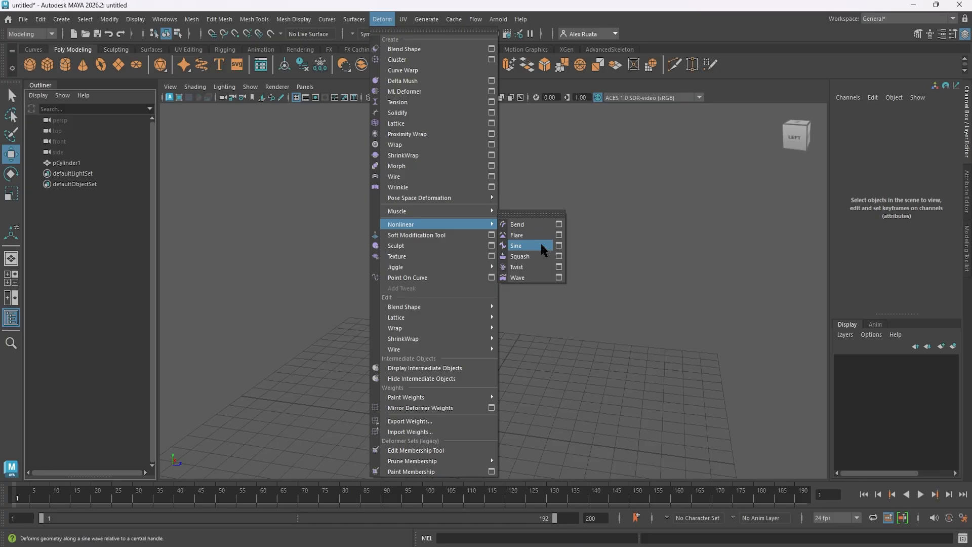
{"action": "left_click", "coordinate": [667, 230]}
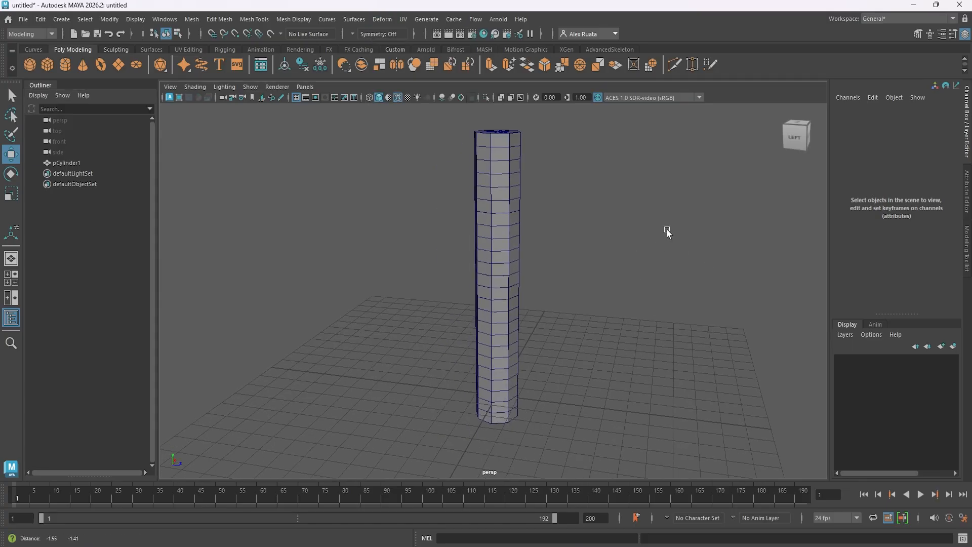
Delete the cylinder from the scene
{"action": "left_click", "coordinate": [512, 199]}
{"action": "key", "text": "Delete"}
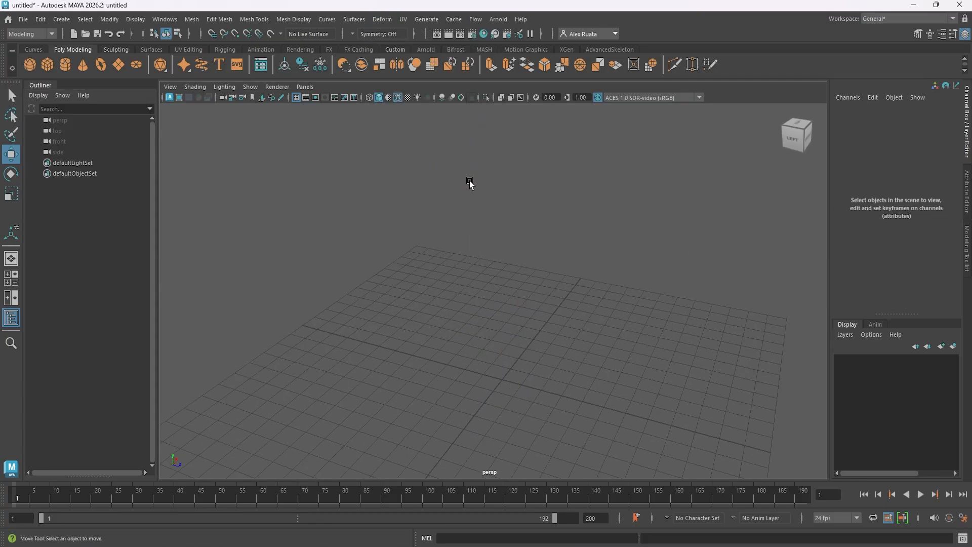
Create a polygon plane at the origin and scale it up uniformly to about 47.6
{"action": "left_click", "coordinate": [118, 64]}
{"action": "scroll", "coordinate": [506, 303], "scroll_direction": "down", "scroll_amount": 3}
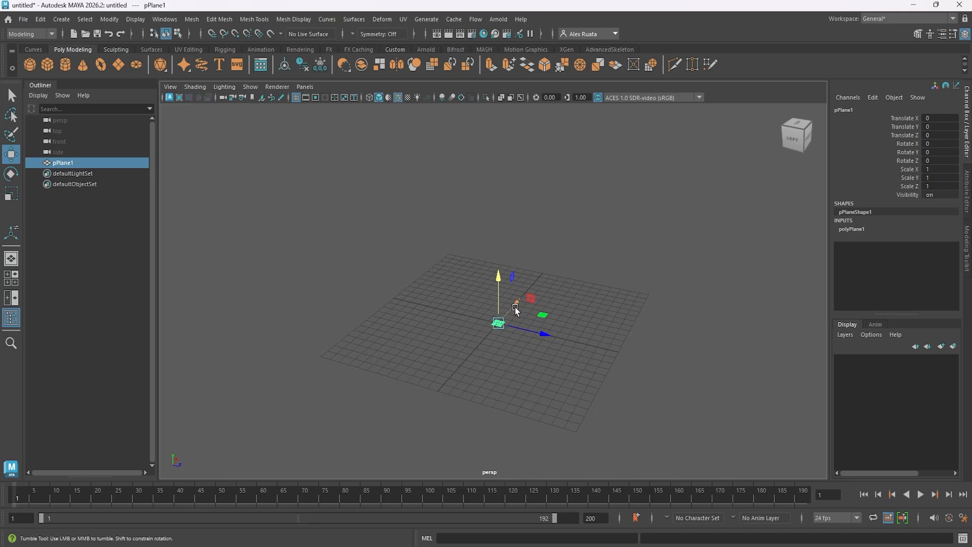
{"action": "key", "text": "r"}
{"action": "left_click_drag", "start_coordinate": [510, 320], "coordinate": [751, 217]}
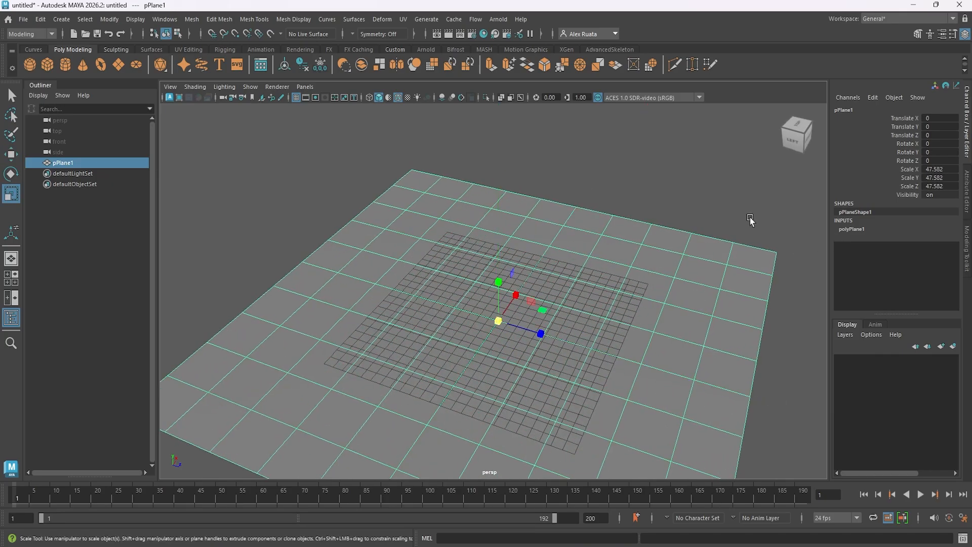
Set the plane's Subdivisions Width and Subdivisions Height to 100 each
{"action": "scroll", "coordinate": [595, 244], "scroll_direction": "up", "scroll_amount": 3}
{"action": "left_click", "coordinate": [860, 229]}
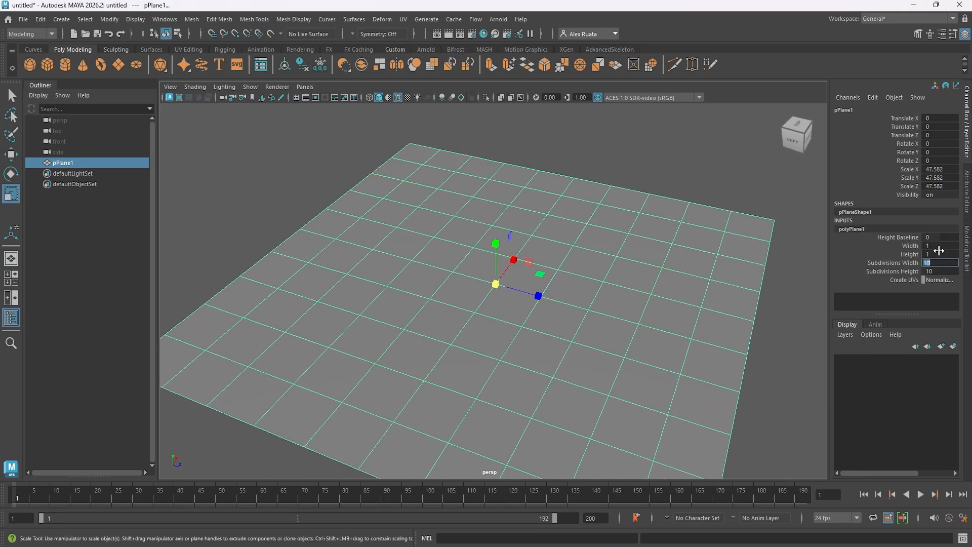
{"action": "type", "text": "100"}
{"action": "key", "text": "Return"}
{"action": "left_click", "coordinate": [940, 273]}
{"action": "type", "text": "100"}
{"action": "key", "text": "Return"}
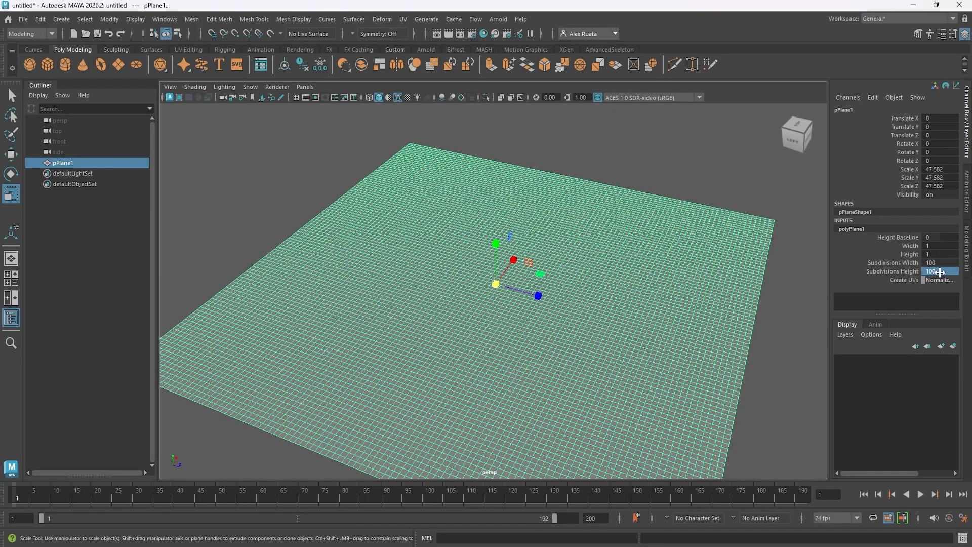
Apply a Wave nonlinear deformer to the subdivided plane
{"action": "mouse_move", "coordinate": [534, 321]}
{"action": "left_mouse_down", "text": "alt"}
{"action": "mouse_move", "coordinate": [506, 339]}
{"action": "mouse_move", "coordinate": [520, 314]}
{"action": "left_mouse_up", "text": "alt"}
{"action": "key", "text": "w"}
{"action": "middle_click_drag", "start_coordinate": [574, 320], "coordinate": [559, 306], "text": "alt"}
{"action": "left_click_drag", "start_coordinate": [558, 306], "coordinate": [566, 333], "text": "alt"}
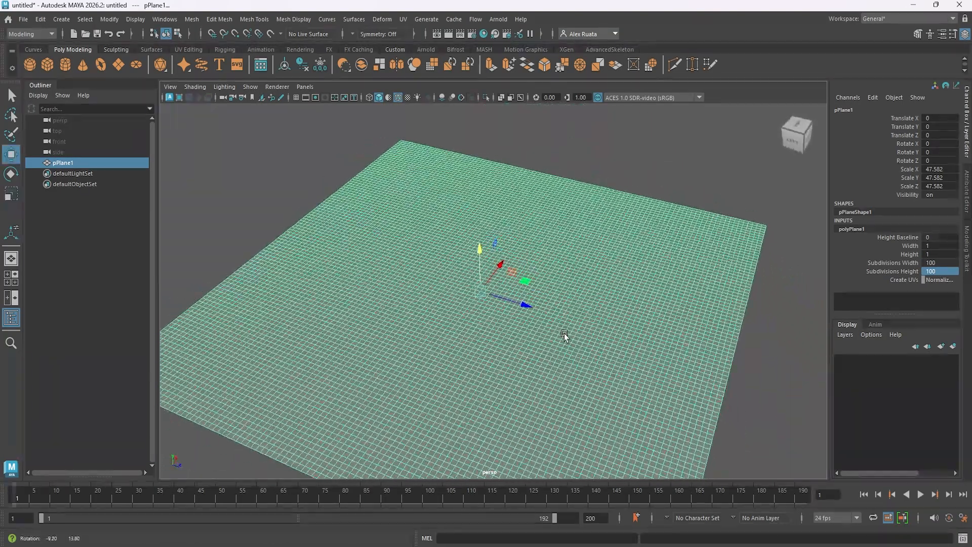
{"action": "left_click", "coordinate": [382, 19]}
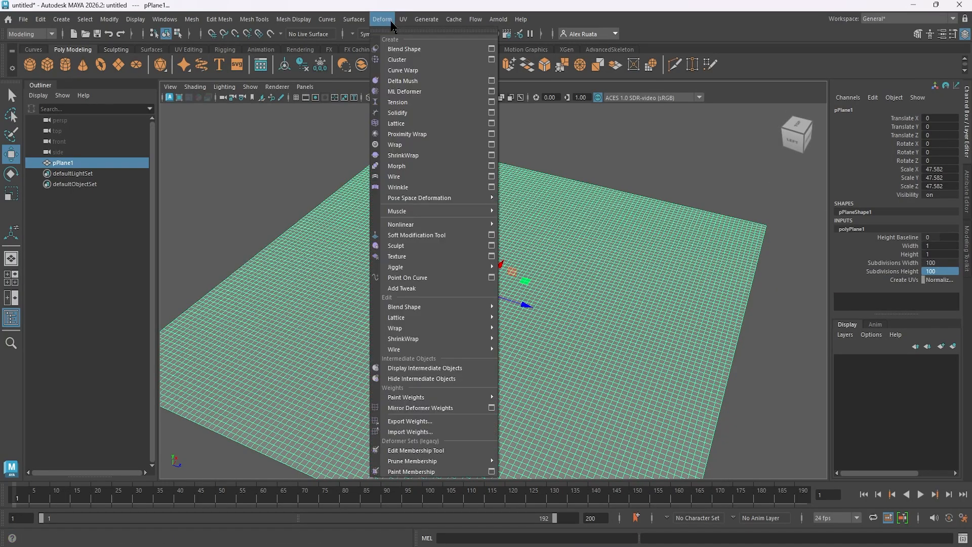
{"action": "mouse_move", "coordinate": [456, 224]}
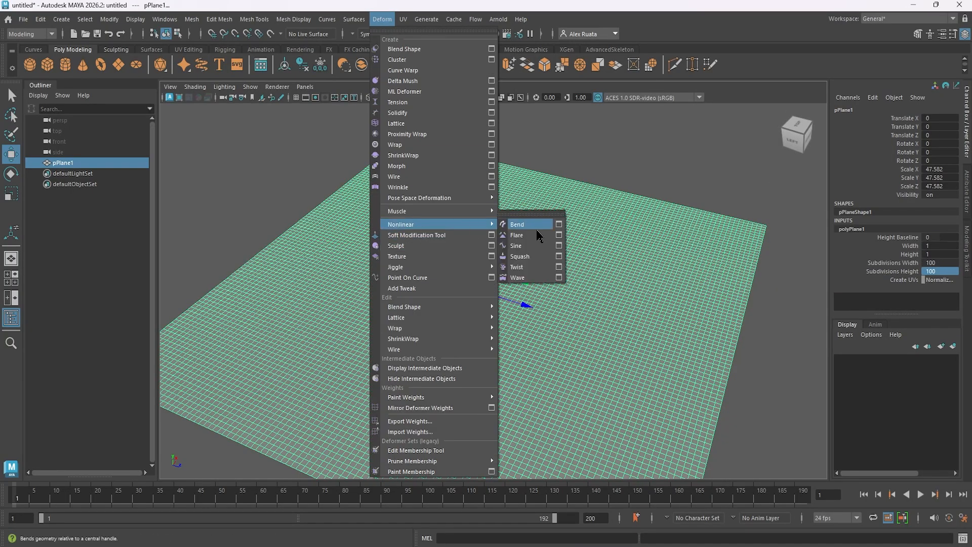
{"action": "left_click", "coordinate": [533, 274]}
{"action": "left_click_drag", "start_coordinate": [534, 277], "coordinate": [595, 281], "text": "alt"}
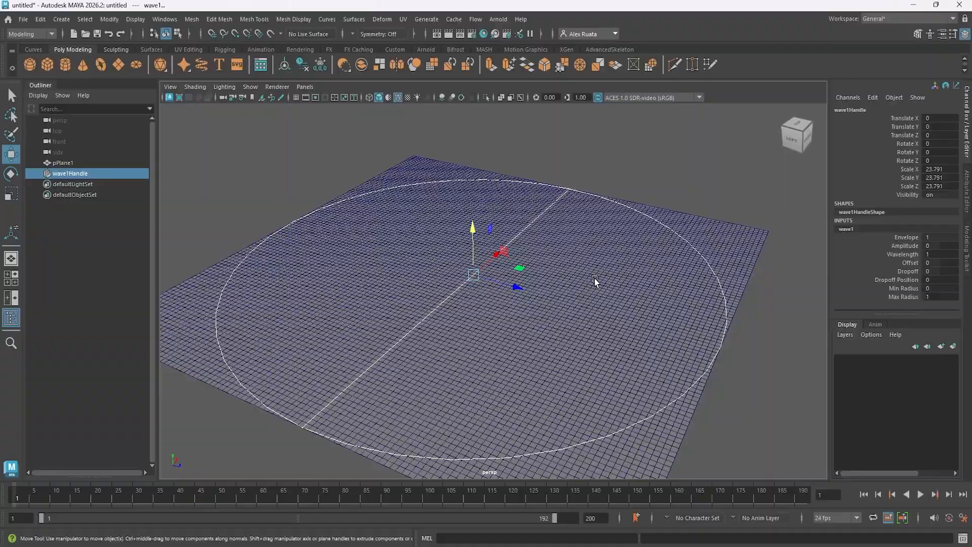
Set the wave deformer's Amplitude to 0.15 and its Offset to 1
{"action": "left_click_drag", "start_coordinate": [928, 246], "coordinate": [932, 246]}
{"action": "key", "text": "ctrl+z"}
{"action": "type", "text": ".15"}
{"action": "key", "text": "Return"}
{"action": "middle_click_drag", "start_coordinate": [689, 243], "coordinate": [728, 237], "text": "alt"}
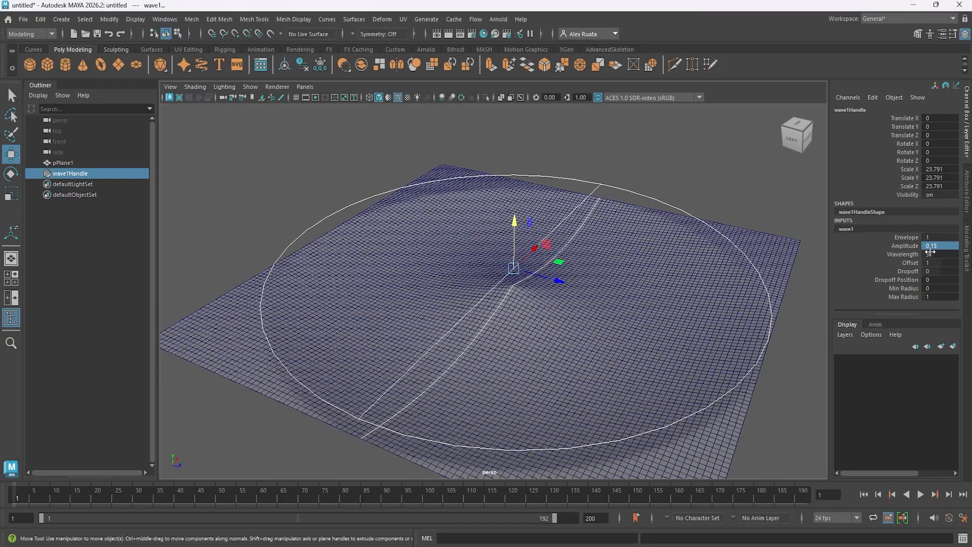
Set the wave deformer's Offset to -8, Dropoff to -1 and Amplitude to 0.45
{"action": "left_click_drag", "start_coordinate": [927, 254], "coordinate": [925, 254]}
{"action": "left_click_drag", "start_coordinate": [621, 296], "coordinate": [945, 288], "text": "alt"}
{"action": "left_click_drag", "start_coordinate": [945, 288], "coordinate": [937, 297]}
{"action": "left_click_drag", "start_coordinate": [678, 293], "coordinate": [937, 247], "text": "alt"}
{"action": "type", "text": "0.45"}
{"action": "key", "text": "Return"}
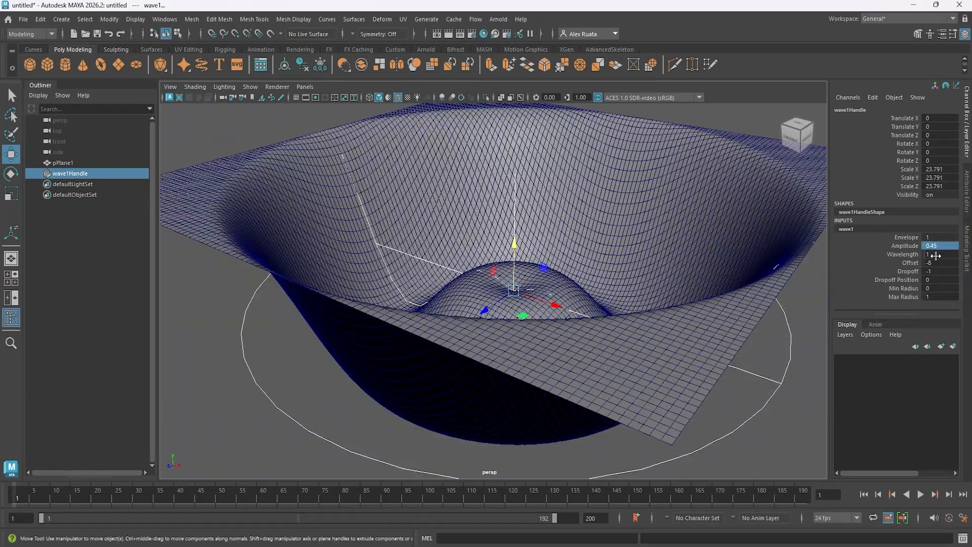
{"action": "mouse_move", "coordinate": [933, 254]}
{"action": "left_mouse_down"}
{"action": "mouse_move", "coordinate": [947, 254]}
{"action": "mouse_move", "coordinate": [931, 255]}
{"action": "left_mouse_up"}
{"action": "key", "text": "ctrl+z"}
{"action": "key", "text": "ctrl+z"}
Set the wave deformer's Wavelength to 0.1 to produce many tight concentric ripples
{"action": "left_click", "coordinate": [944, 255]}
{"action": "type", "text": "0"}
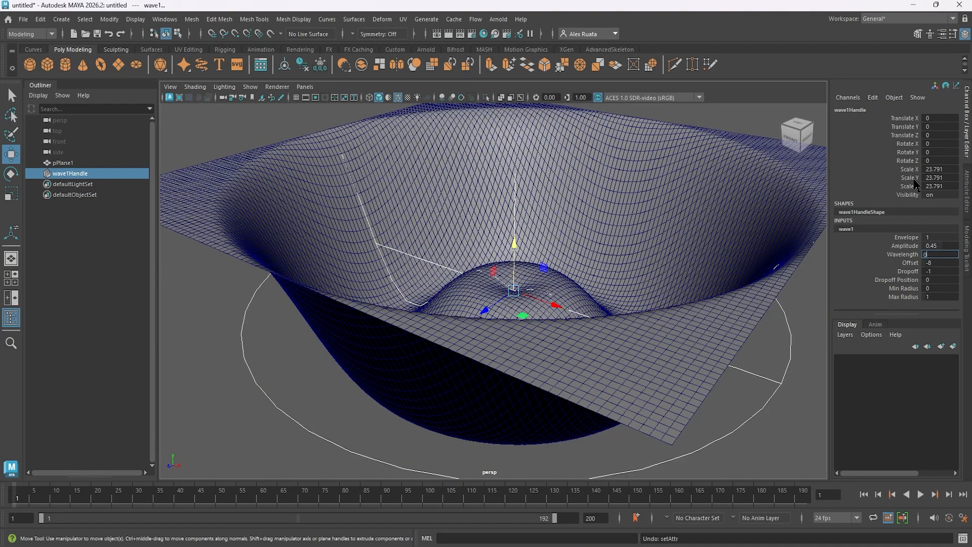
{"action": "type", "text": ".1"}
{"action": "key", "text": "Return"}
{"action": "left_click_drag", "start_coordinate": [640, 244], "coordinate": [653, 314], "text": "alt"}
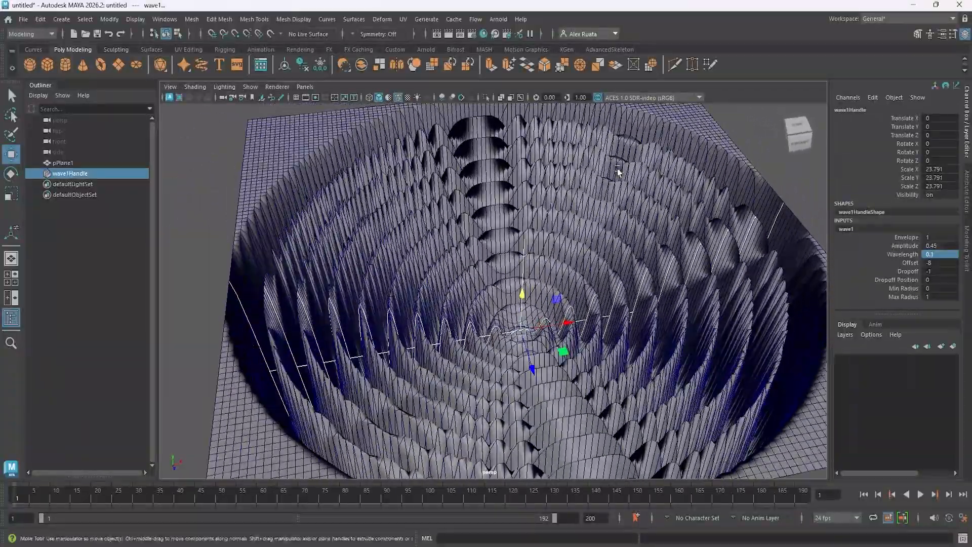
Increase the rippled plane's Subdivisions Width and Subdivisions Height to 200 each
{"action": "left_click", "coordinate": [718, 225]}
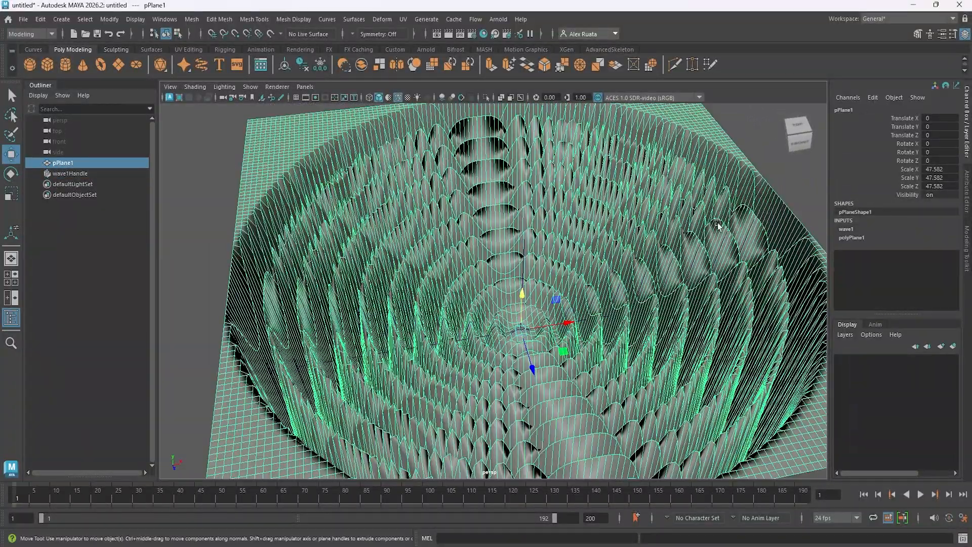
{"action": "left_click", "coordinate": [852, 237]}
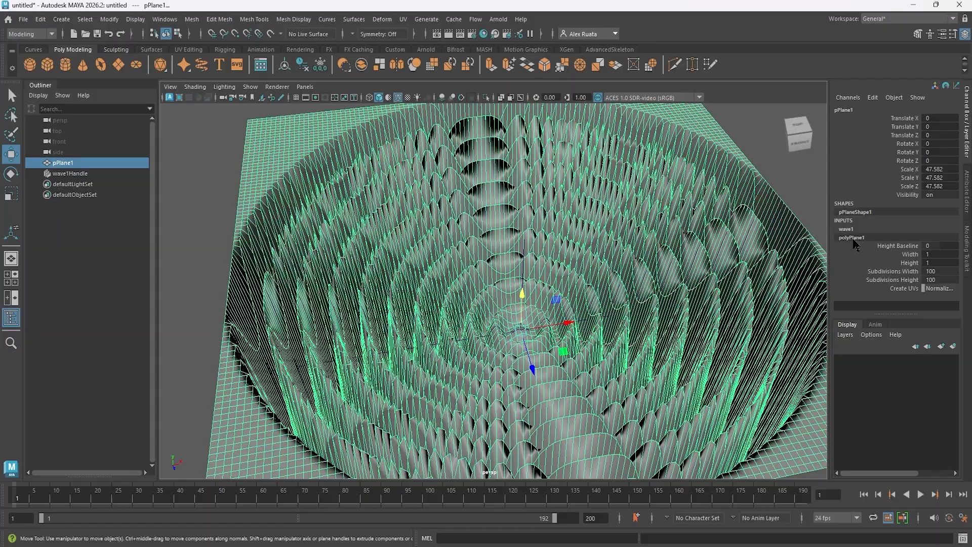
{"action": "left_click", "coordinate": [942, 272]}
{"action": "type", "text": "200"}
{"action": "key", "text": "Return"}
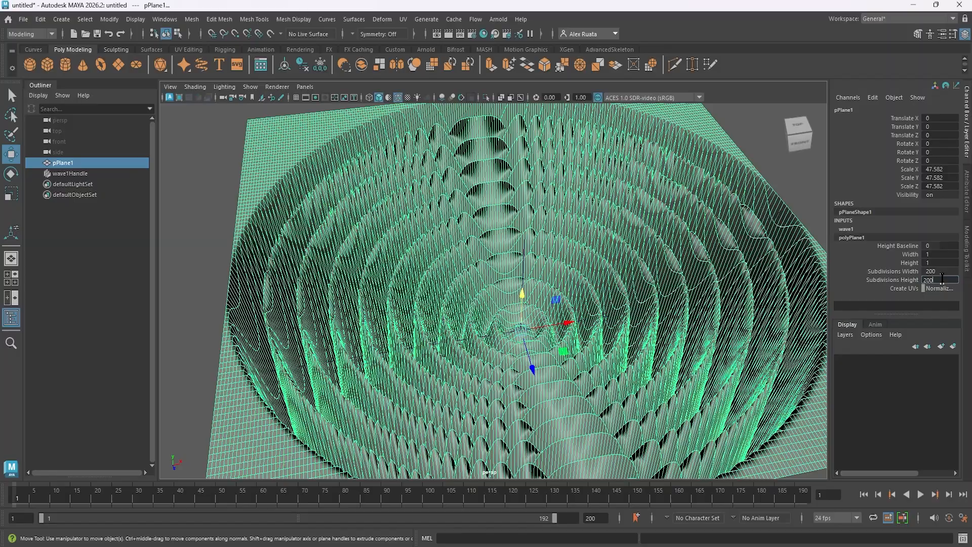
{"action": "key", "text": "Return"}
Deselect the plane and turn off the wireframe overlay on shaded objects
{"action": "left_click_drag", "start_coordinate": [724, 268], "coordinate": [511, 294], "text": "alt"}
{"action": "left_click", "coordinate": [710, 163]}
{"action": "left_click_drag", "start_coordinate": [660, 213], "coordinate": [629, 239], "text": "alt"}
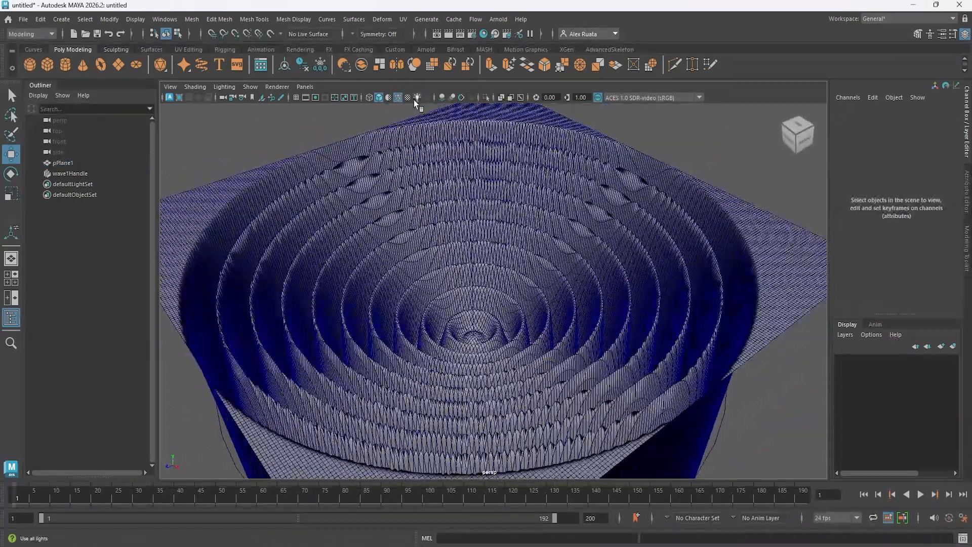
{"action": "left_click", "coordinate": [398, 98]}
{"action": "mouse_move", "coordinate": [450, 177]}
{"action": "left_mouse_down", "text": "alt"}
{"action": "mouse_move", "coordinate": [501, 195]}
{"action": "mouse_move", "coordinate": [680, 221]}
{"action": "left_mouse_up", "text": "alt"}
Select the wave handle and set its Amplitude to 0.2 and Offset to -5
{"action": "left_click", "coordinate": [593, 204]}
{"action": "scroll", "coordinate": [599, 207], "scroll_direction": "down", "scroll_amount": 5}
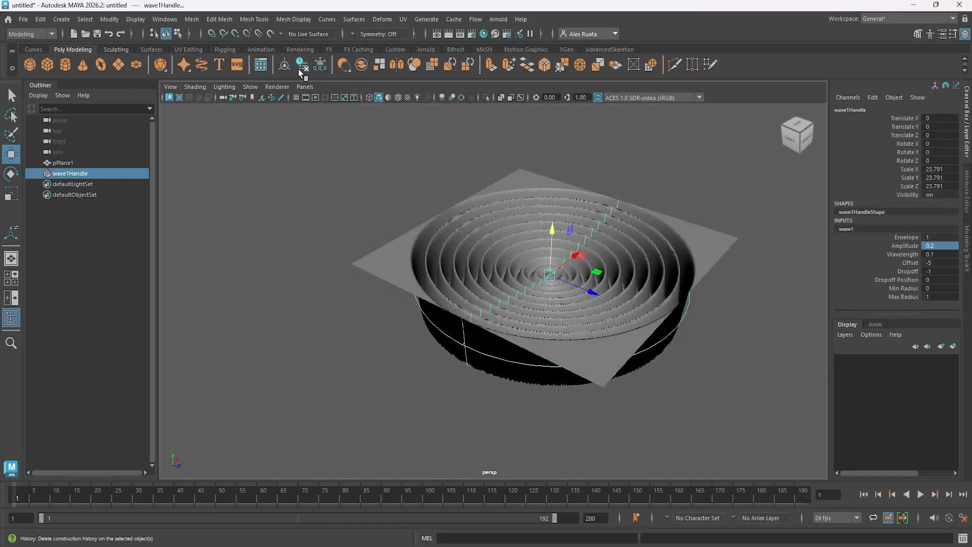
{"action": "left_click", "coordinate": [383, 20]}
{"action": "mouse_move", "coordinate": [440, 224]}
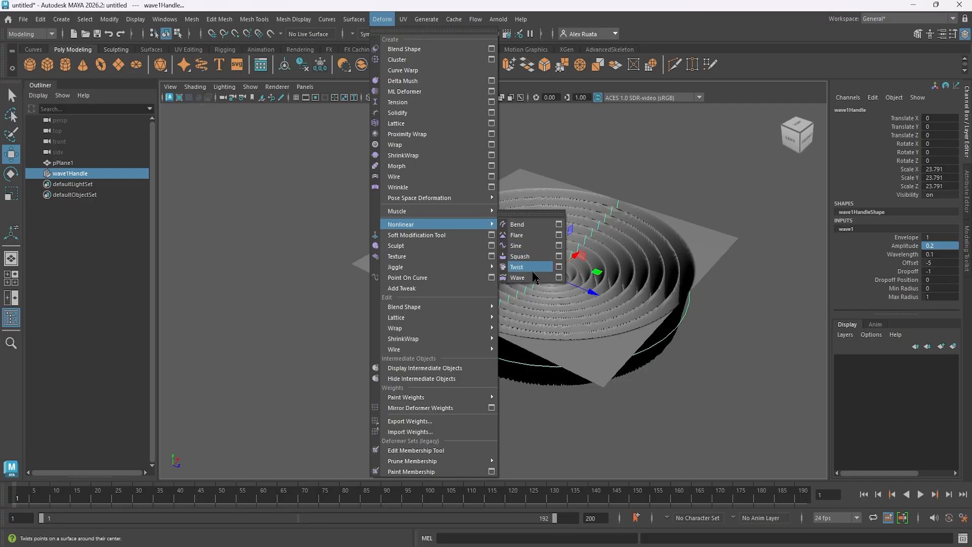
{"action": "left_click", "coordinate": [534, 278]}
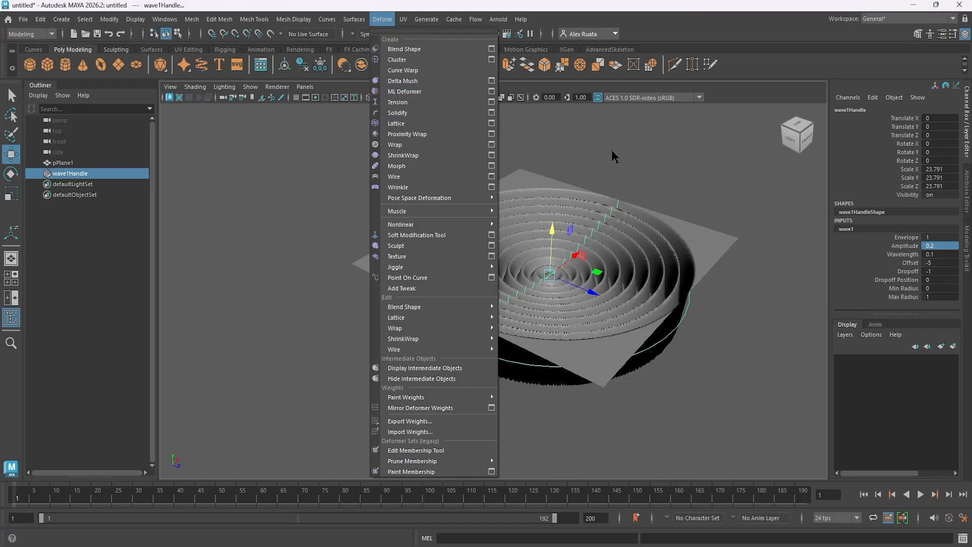
{"action": "left_click", "coordinate": [682, 161]}
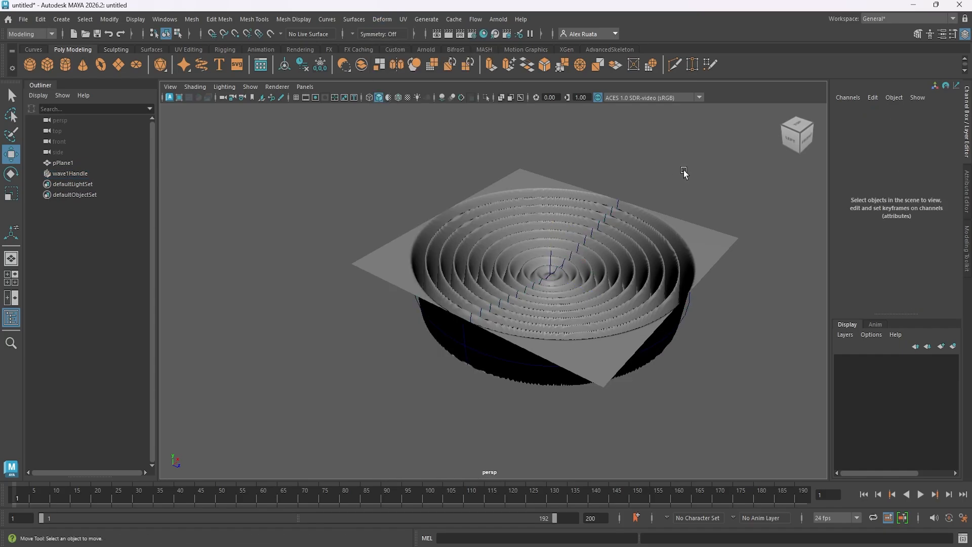
{"action": "left_click_drag", "start_coordinate": [683, 173], "coordinate": [639, 196], "text": "alt"}
{"action": "key", "text": "alt+v"}
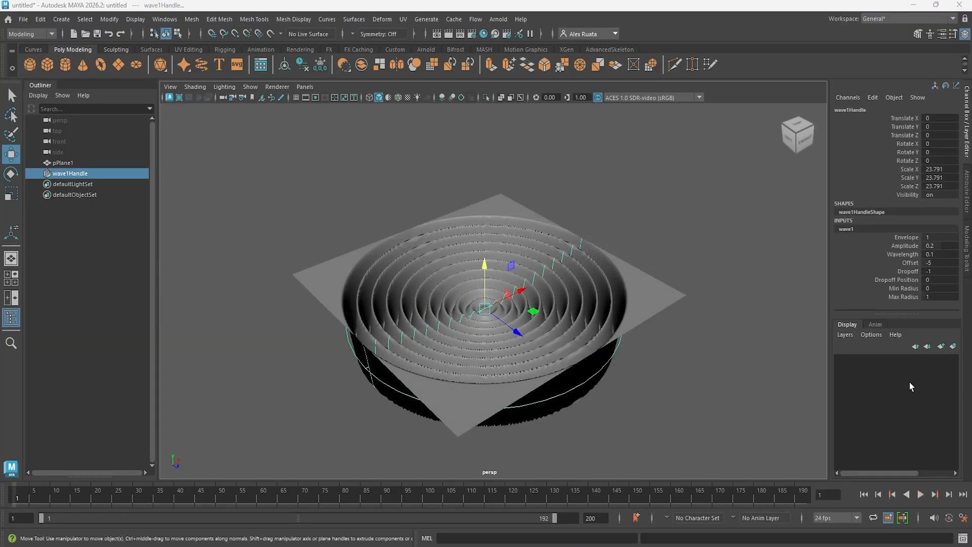
Shift the wave deformer's Offset to -6.2 to move the ripples across the plane
{"action": "middle_click_drag", "start_coordinate": [631, 334], "coordinate": [624, 358], "text": "alt"}
{"action": "left_click_drag", "start_coordinate": [625, 359], "coordinate": [603, 349], "text": "alt"}
{"action": "right_click_drag", "start_coordinate": [535, 352], "coordinate": [602, 355], "text": "alt"}
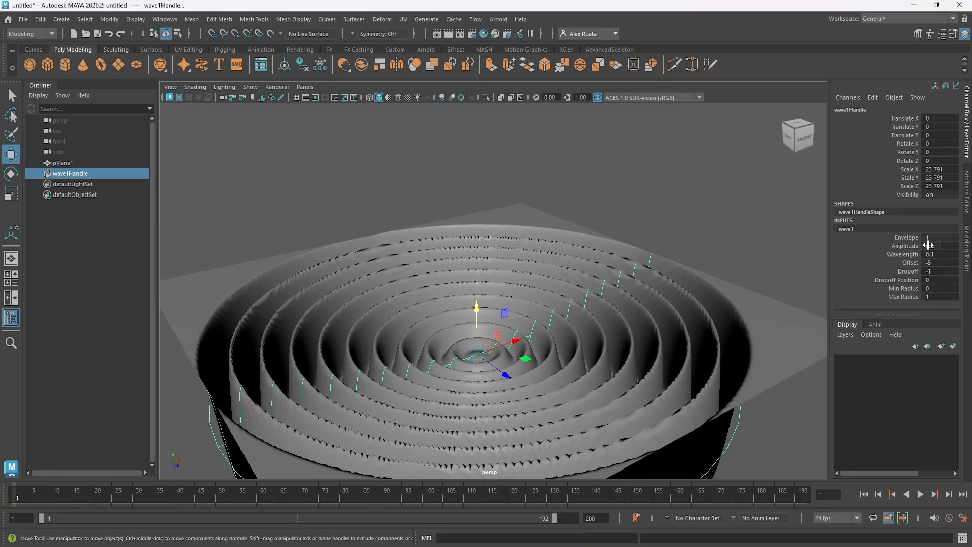
{"action": "mouse_move", "coordinate": [928, 245]}
{"action": "left_mouse_down"}
{"action": "mouse_move", "coordinate": [942, 245]}
{"action": "mouse_move", "coordinate": [932, 248]}
{"action": "left_mouse_up"}
{"action": "left_click_drag", "start_coordinate": [539, 262], "coordinate": [564, 280], "text": "alt"}
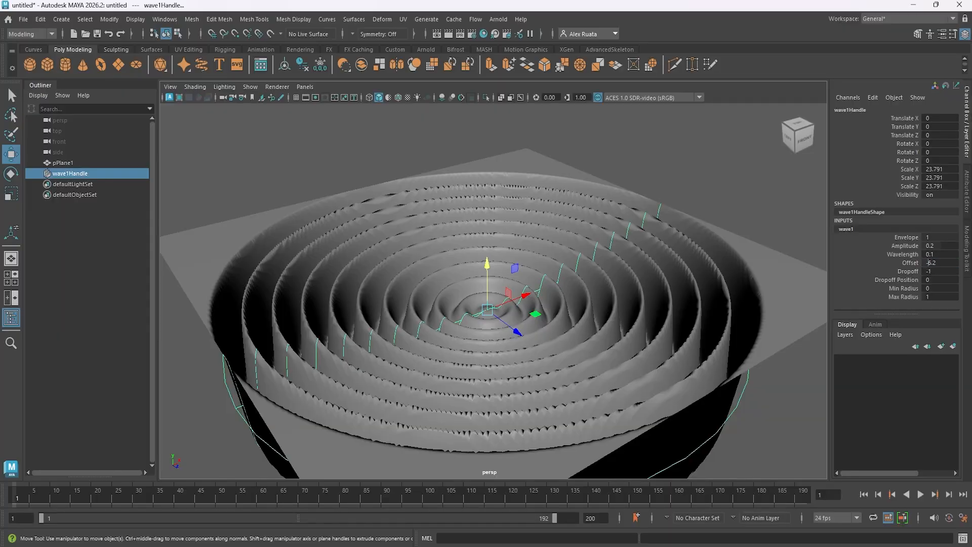
Raise the wave deformer's Wavelength to 7.3 and its Amplitude to 1.1 to form one broad dome
{"action": "mouse_move", "coordinate": [936, 254]}
{"action": "left_mouse_down", "text": "ctrl"}
{"action": "mouse_move", "coordinate": [952, 255]}
{"action": "mouse_move", "coordinate": [922, 254]}
{"action": "left_mouse_up", "text": "ctrl"}
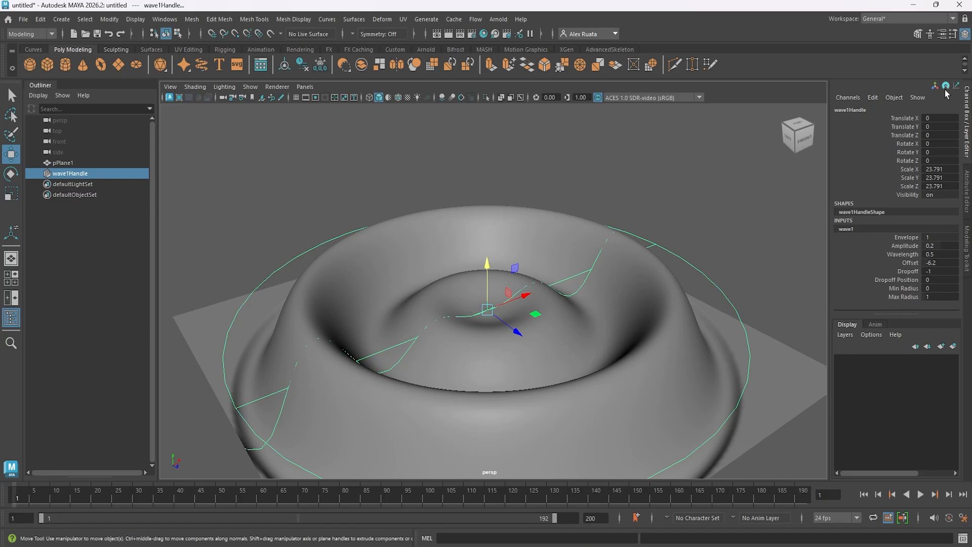
{"action": "mouse_move", "coordinate": [935, 254]}
{"action": "left_mouse_down", "text": "ctrl"}
{"action": "mouse_move", "coordinate": [926, 254]}
{"action": "mouse_move", "coordinate": [955, 254]}
{"action": "mouse_move", "coordinate": [927, 254]}
{"action": "left_mouse_up", "text": "ctrl"}
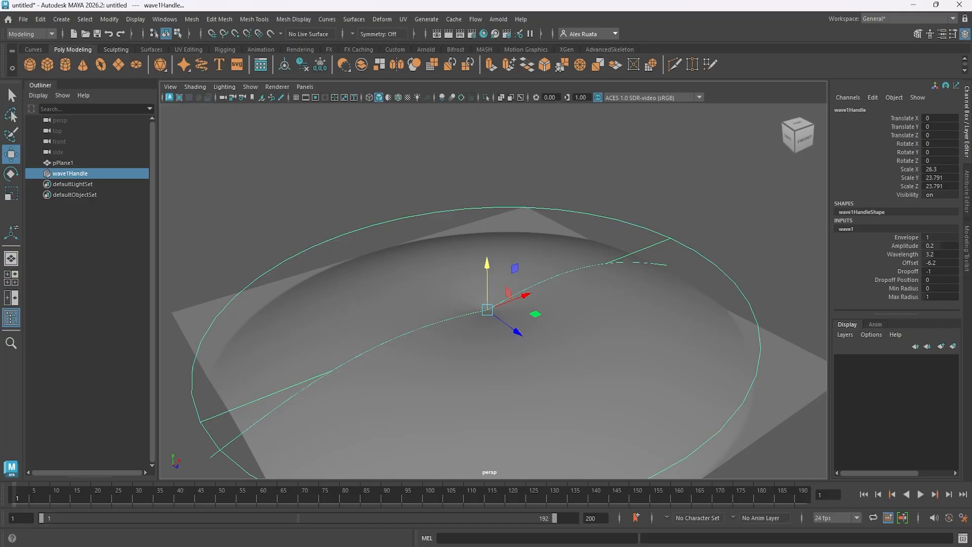
{"action": "mouse_move", "coordinate": [940, 169]}
{"action": "left_mouse_down", "text": "ctrl"}
{"action": "mouse_move", "coordinate": [956, 169]}
{"action": "mouse_move", "coordinate": [931, 169]}
{"action": "left_mouse_up", "text": "ctrl"}
{"action": "key", "text": "ctrl+z"}
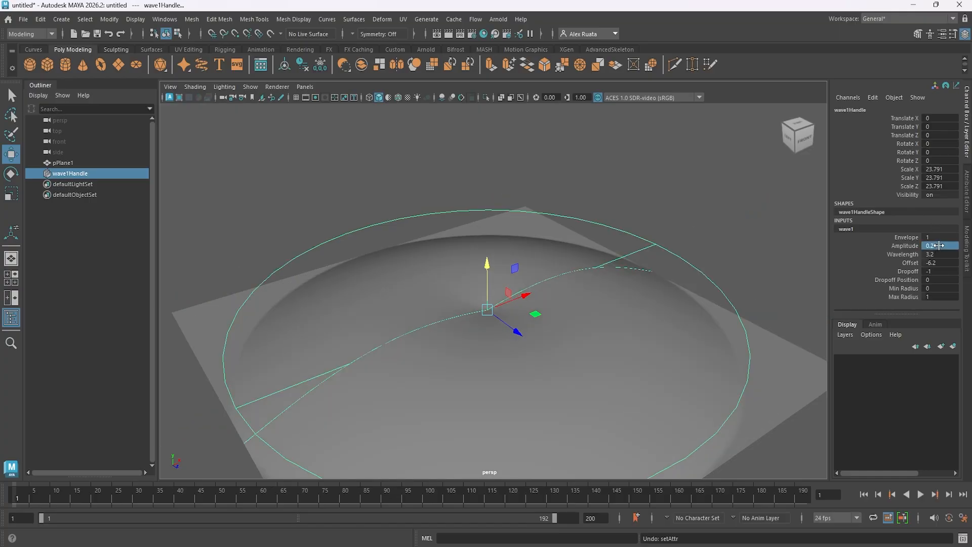
{"action": "mouse_move", "coordinate": [939, 245]}
{"action": "left_mouse_down", "text": "ctrl"}
{"action": "mouse_move", "coordinate": [929, 246]}
{"action": "mouse_move", "coordinate": [944, 254]}
{"action": "left_mouse_up", "text": "ctrl"}
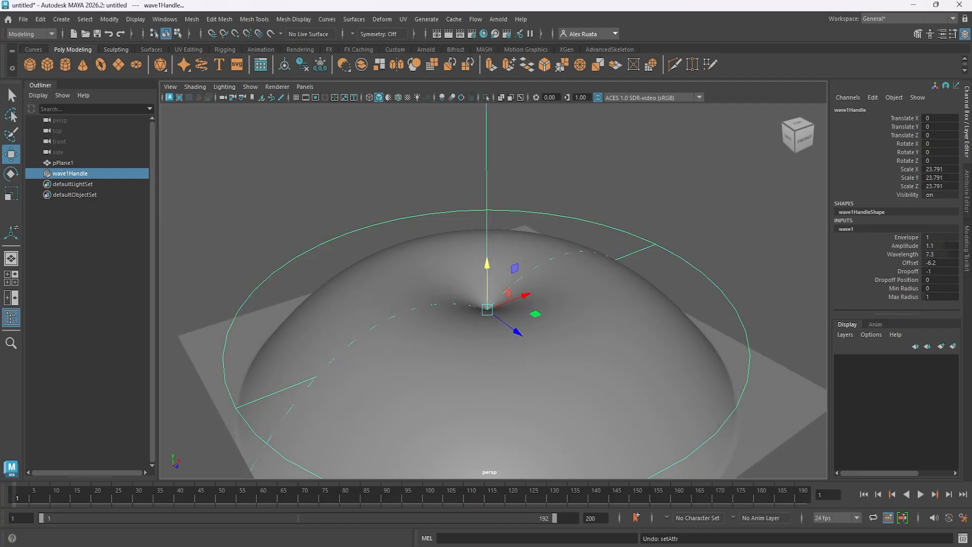